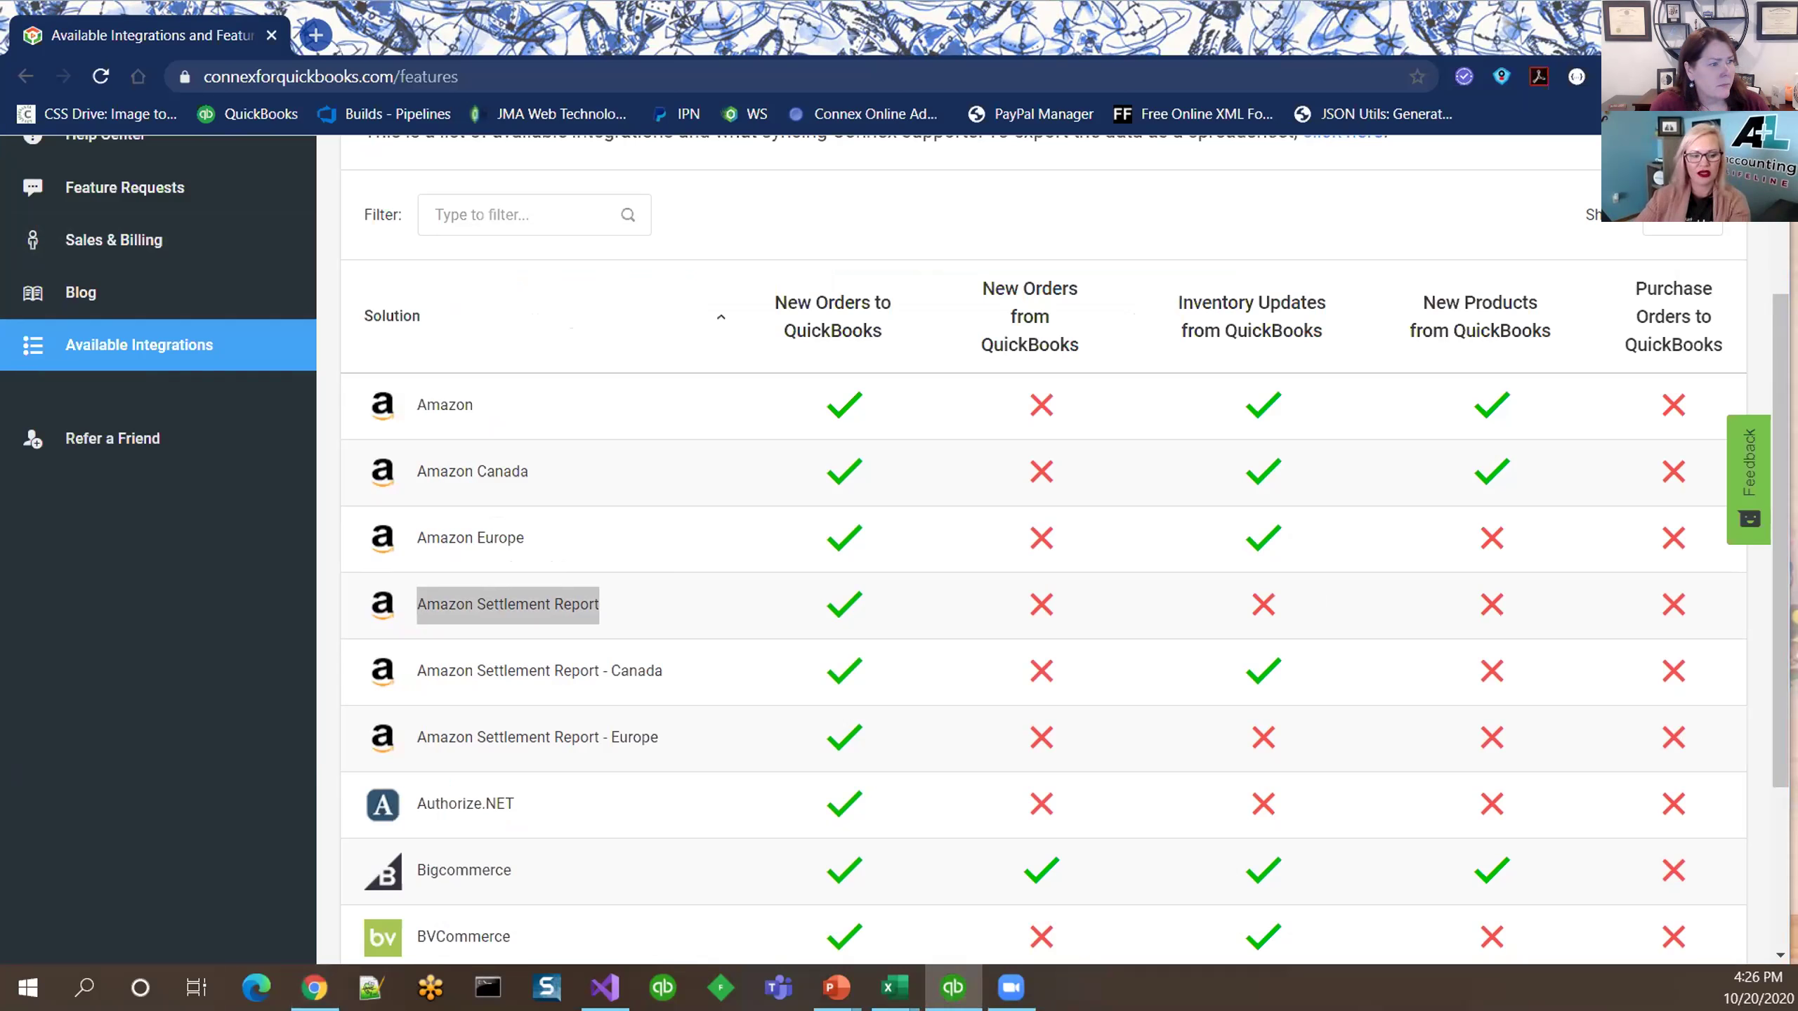
Switch to QuickBooks Desktop, sort the Amazon Summary sales receipt's lines by item, and accept the sorting notice
left_click(508, 621)
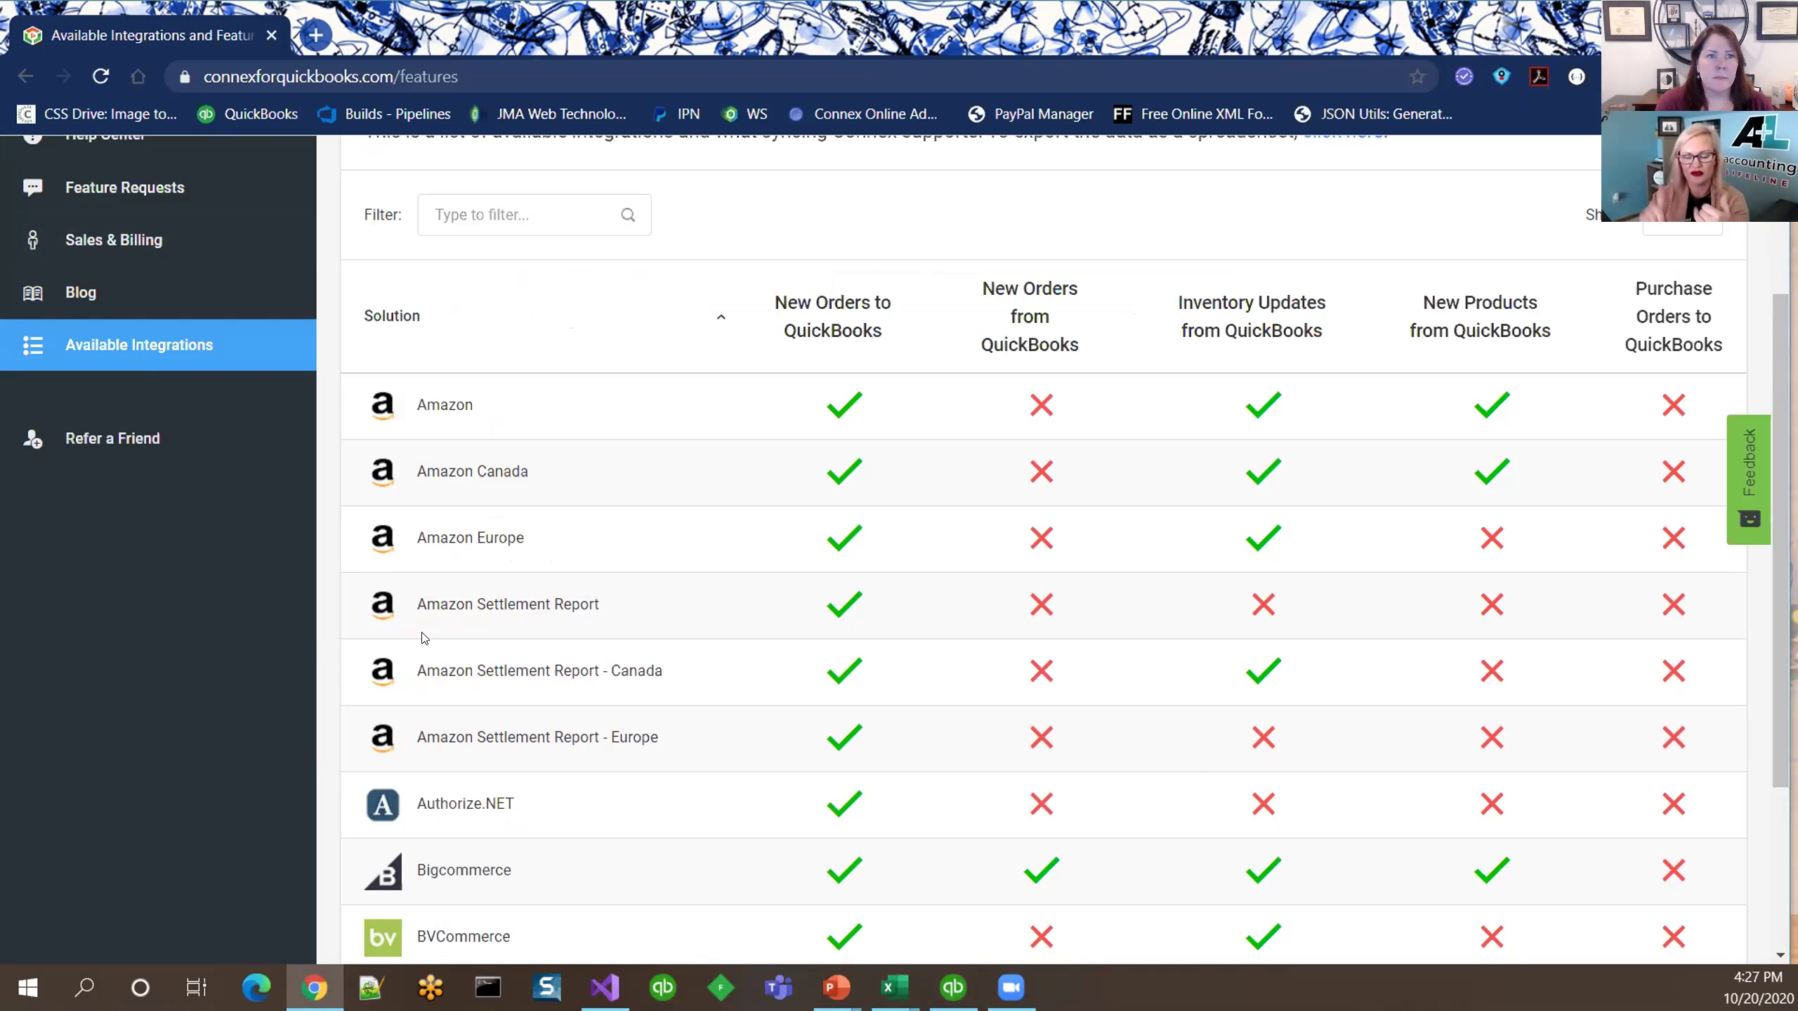
key("alt+Tab")
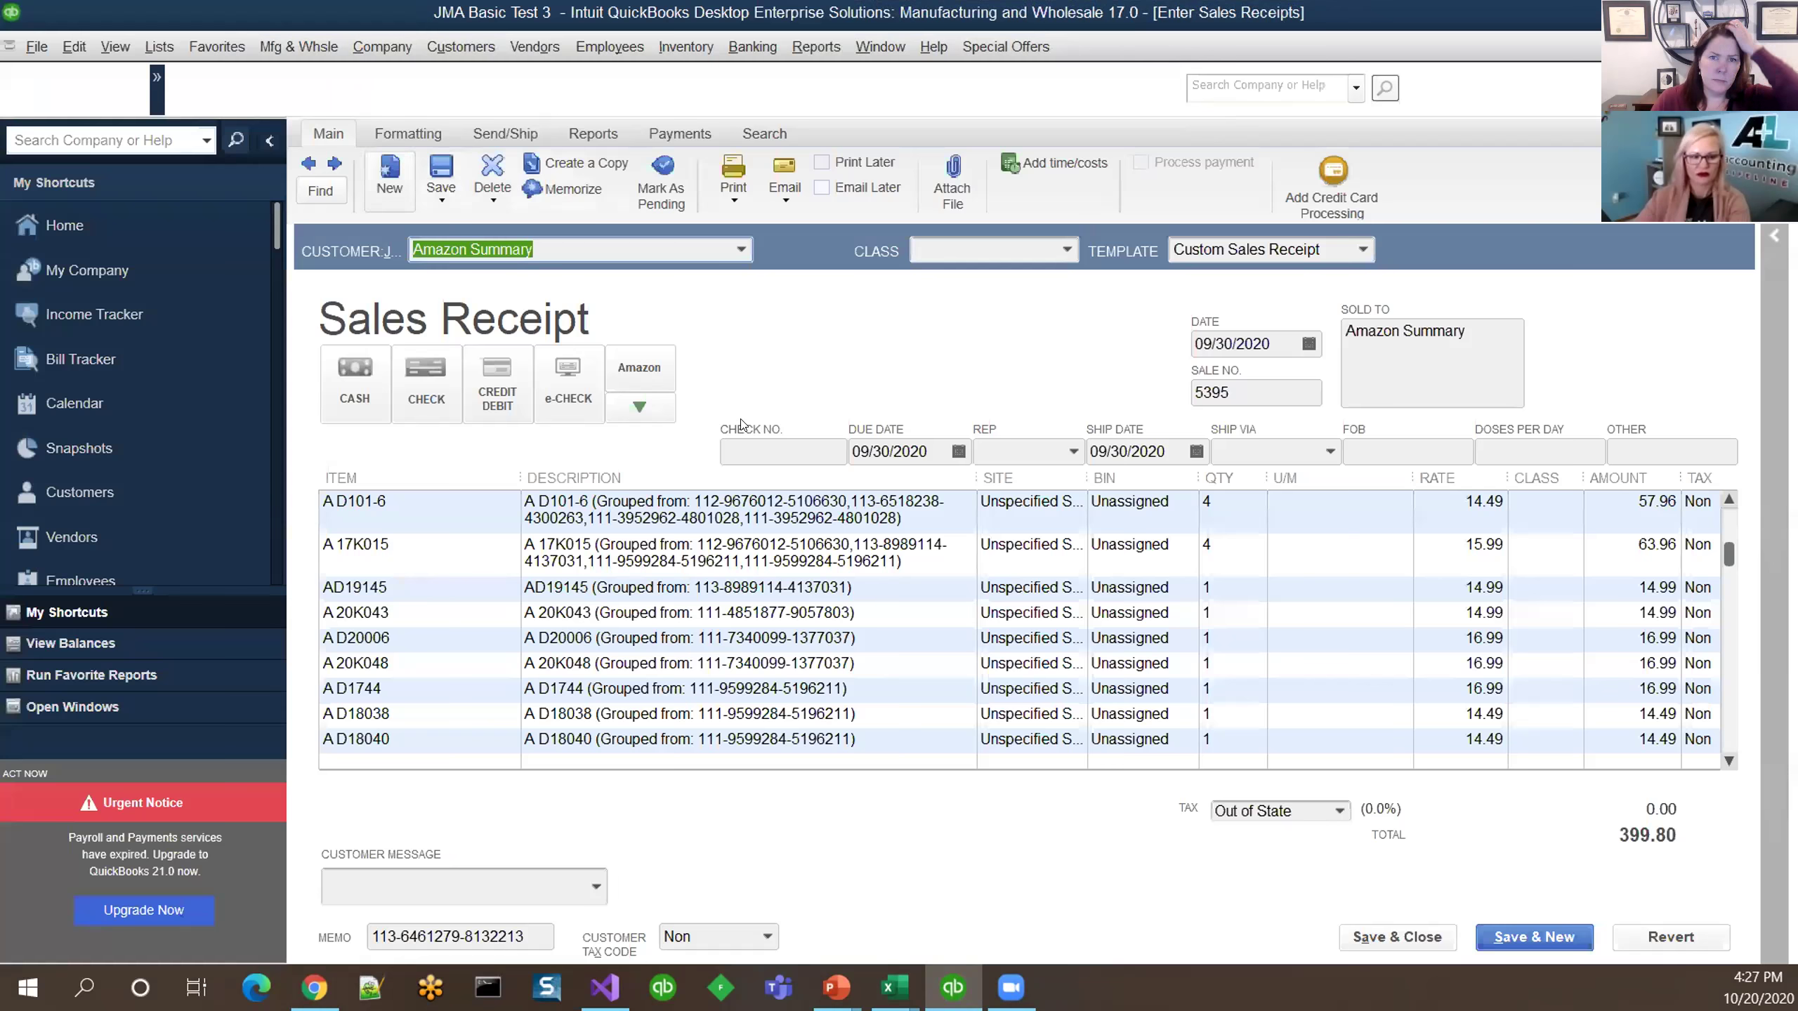
left_click(1116, 560)
scroll(1132, 553, "up", 5)
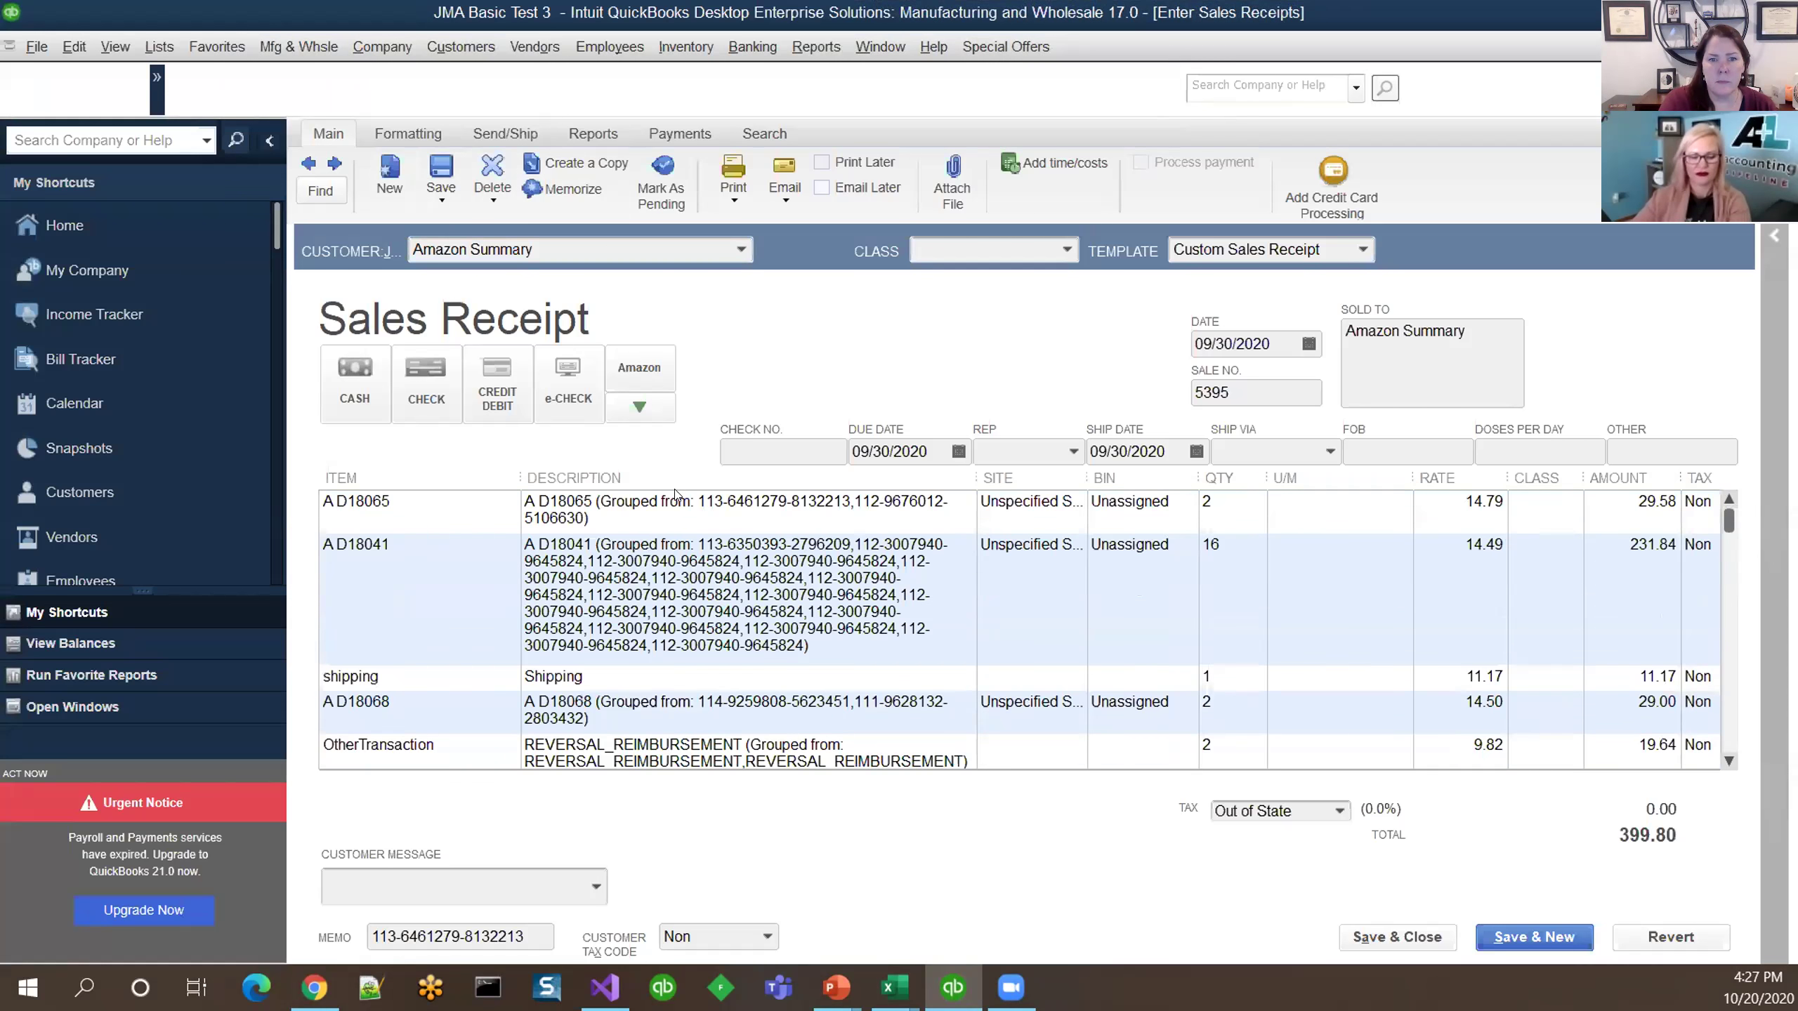
left_click(398, 478)
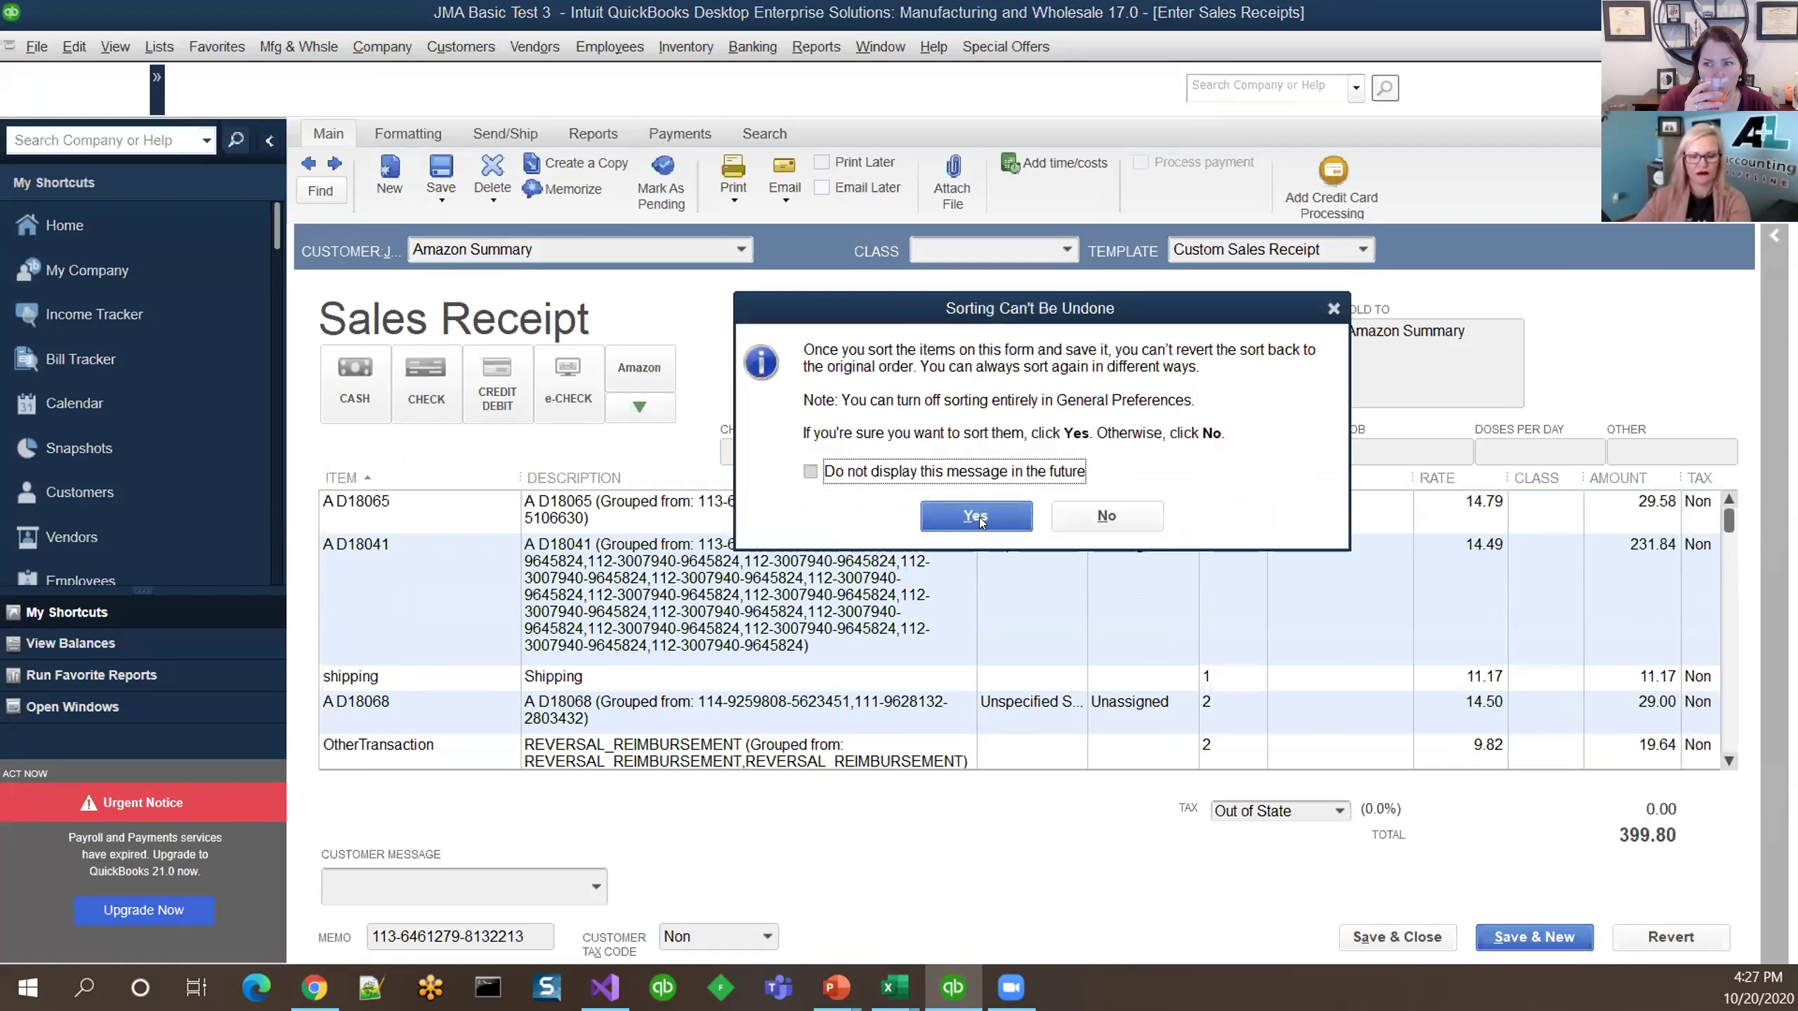
left_click(978, 517)
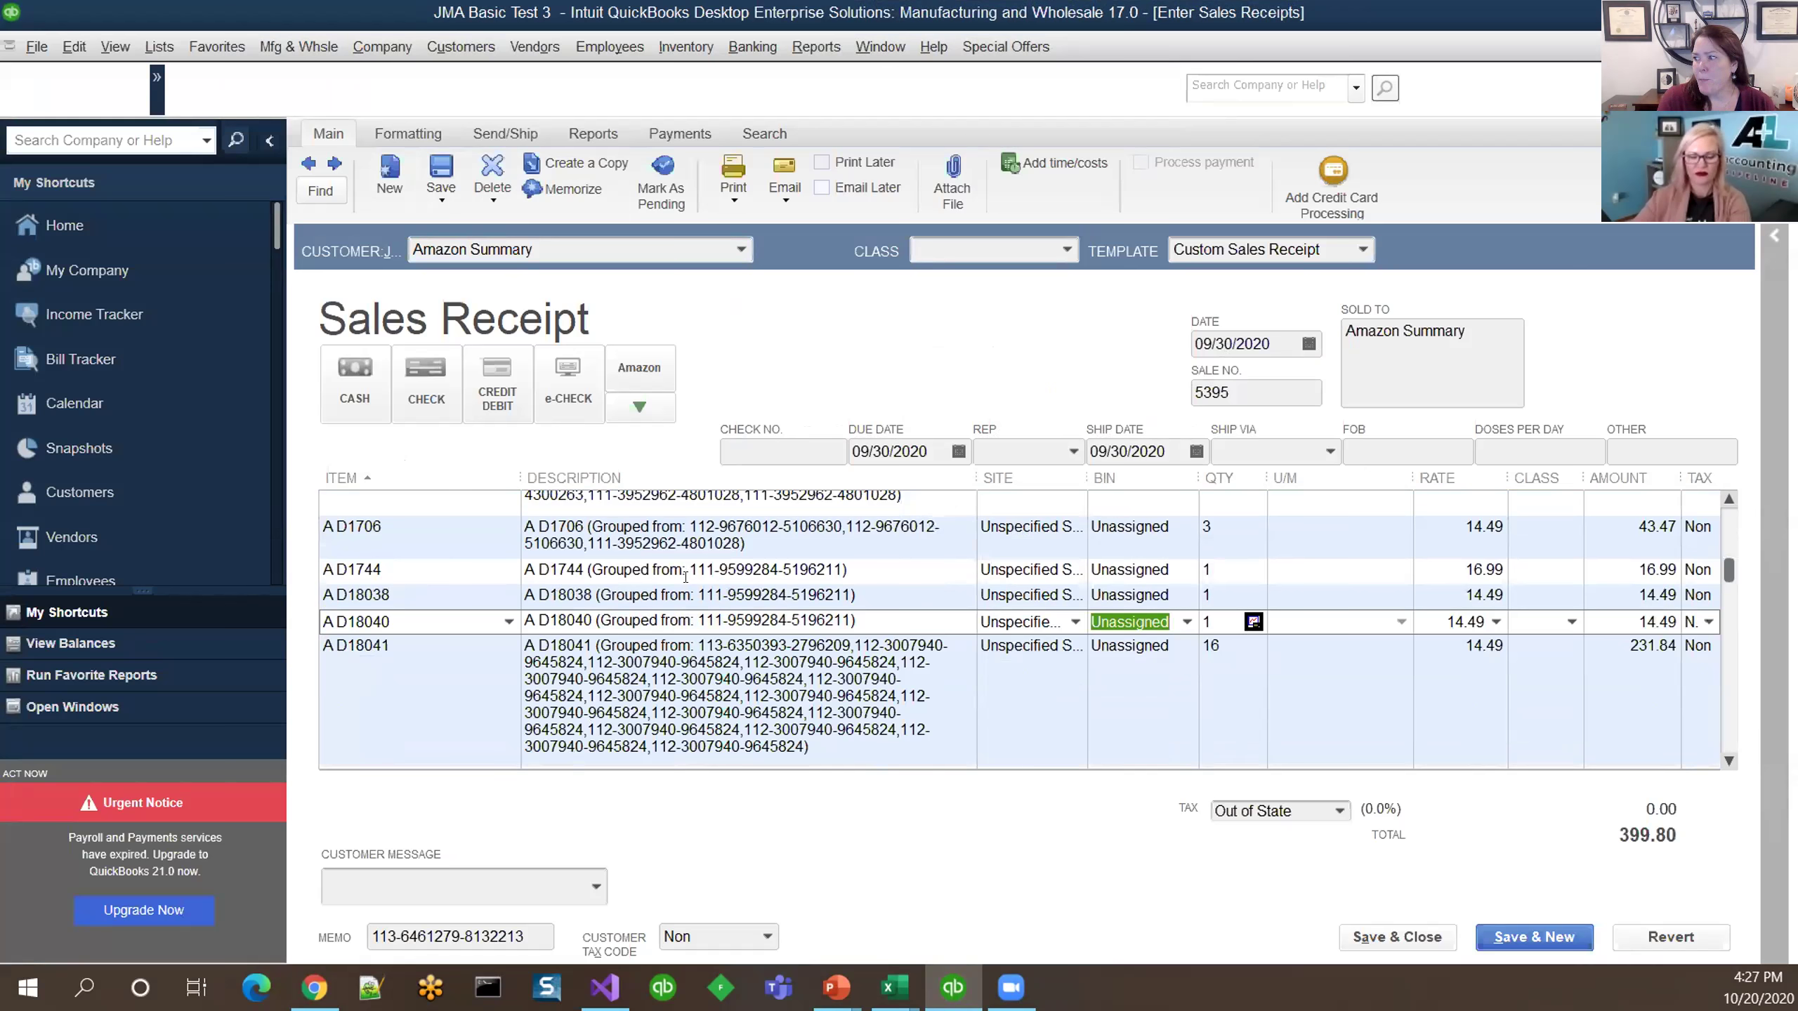
Examine the sorted receipt lines, covering the grouped product items, Amazon fees, reserve amounts, other transactions, shipping and the coupon
scroll(686, 577, "down", 3)
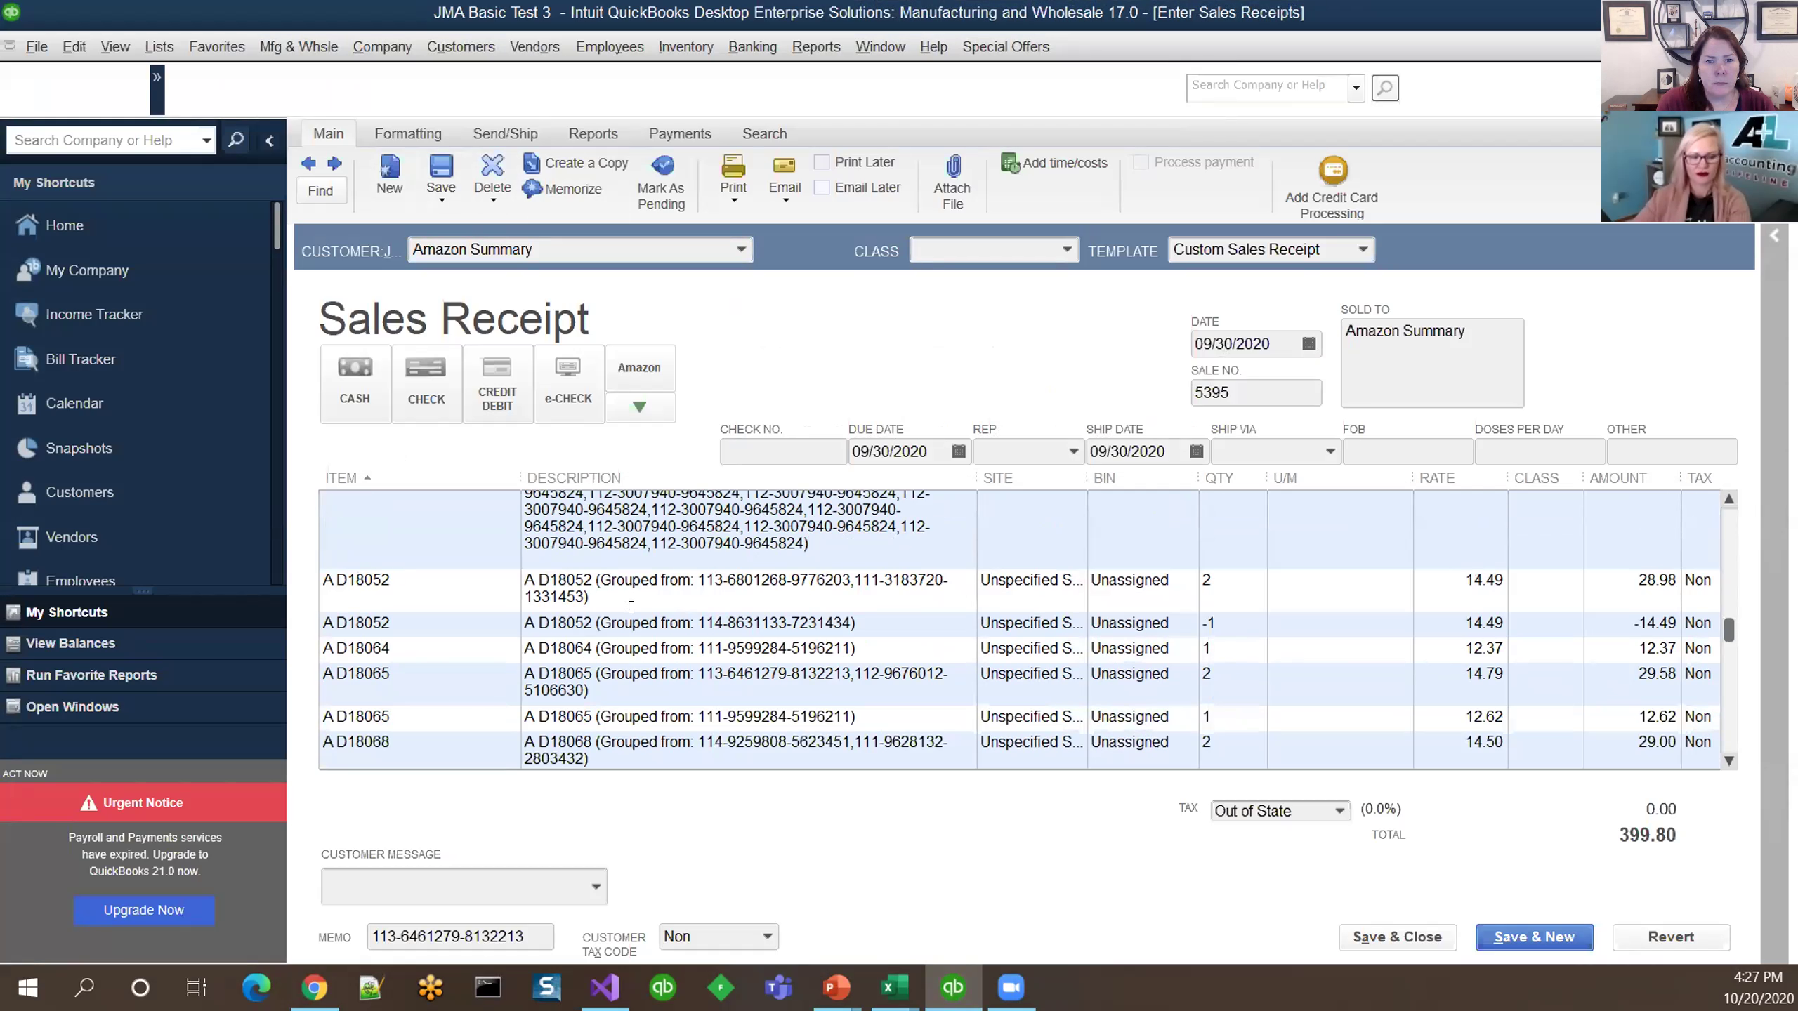
scroll(1213, 634, "down", 5)
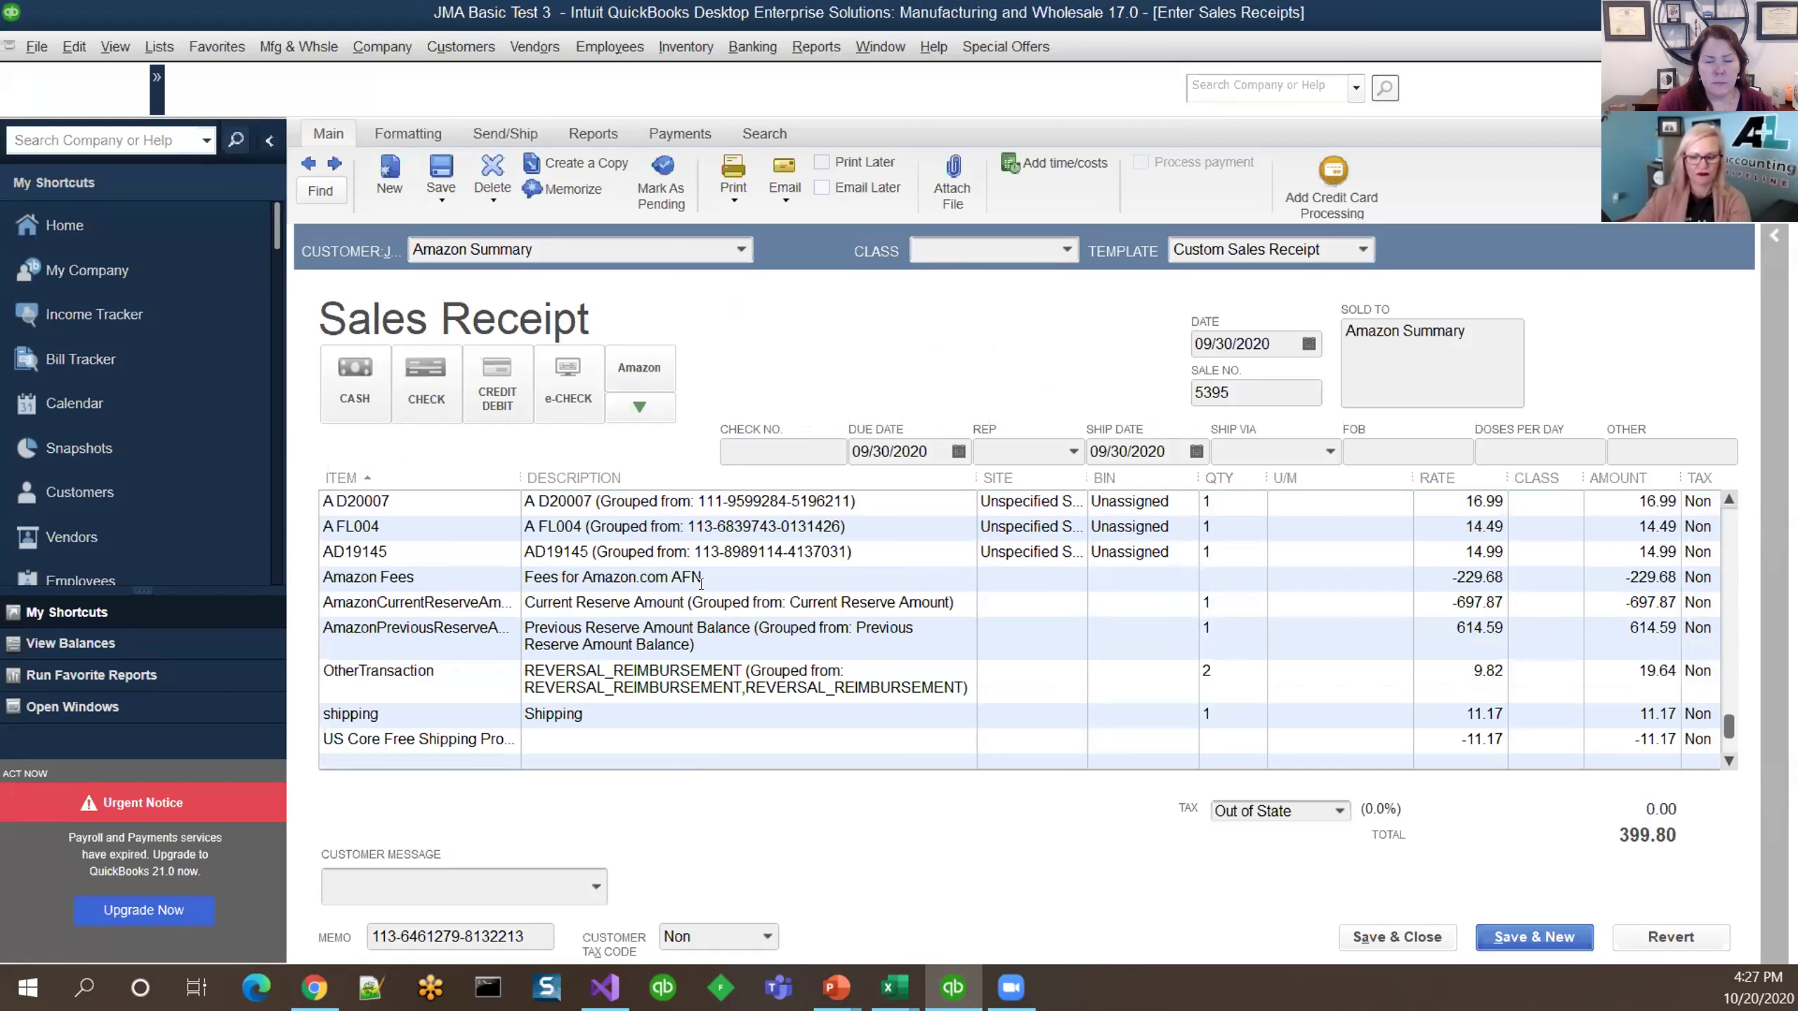
scroll(650, 718, "down", 1)
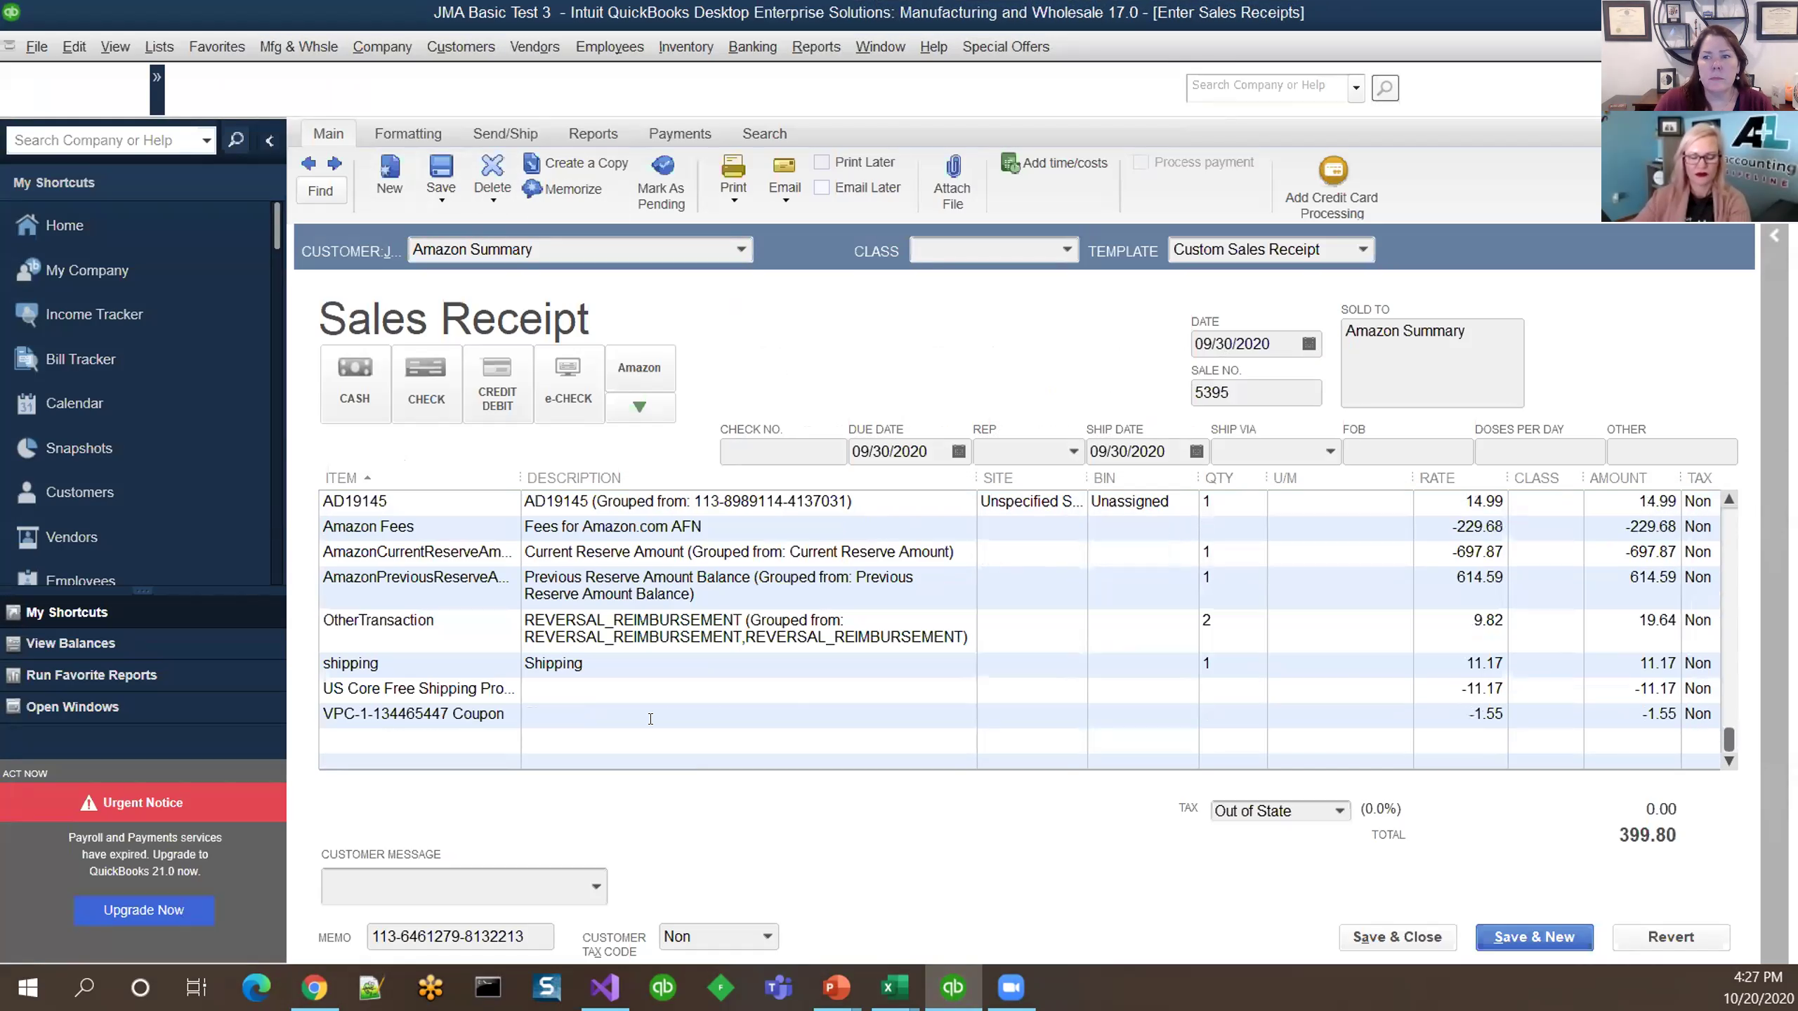
scroll(650, 719, "up", 5)
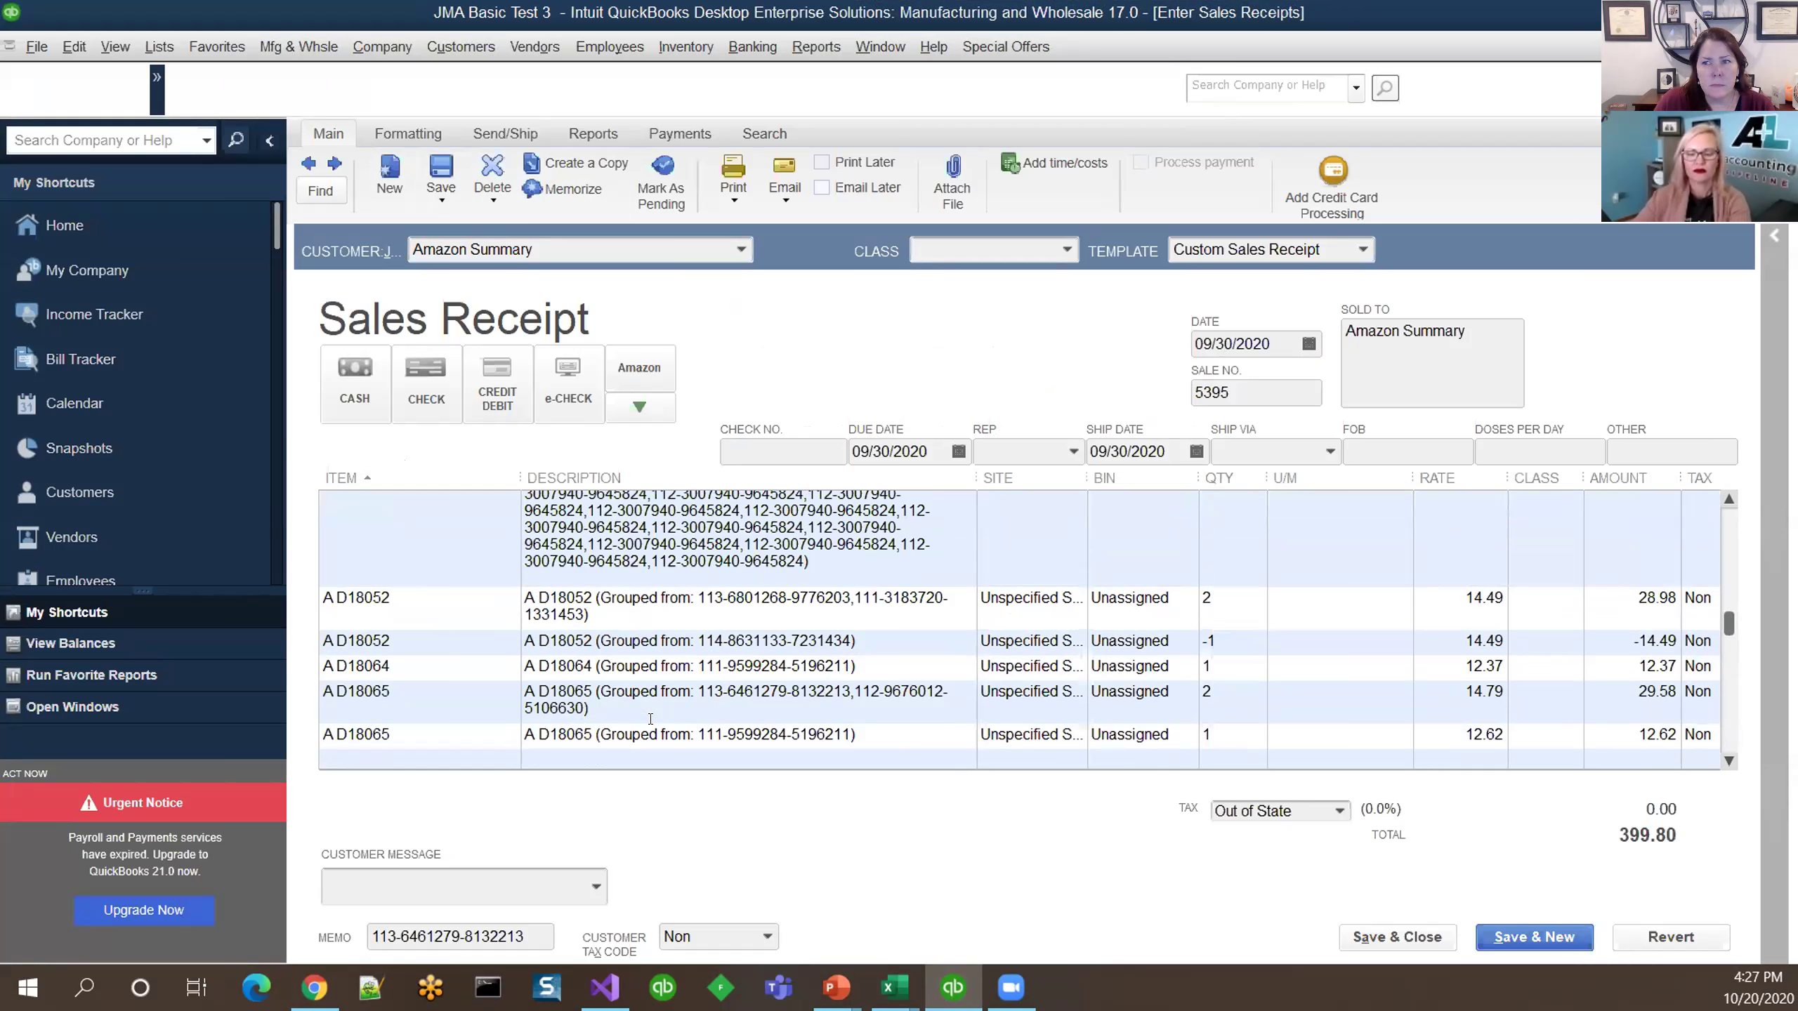
scroll(649, 718, "up", 6)
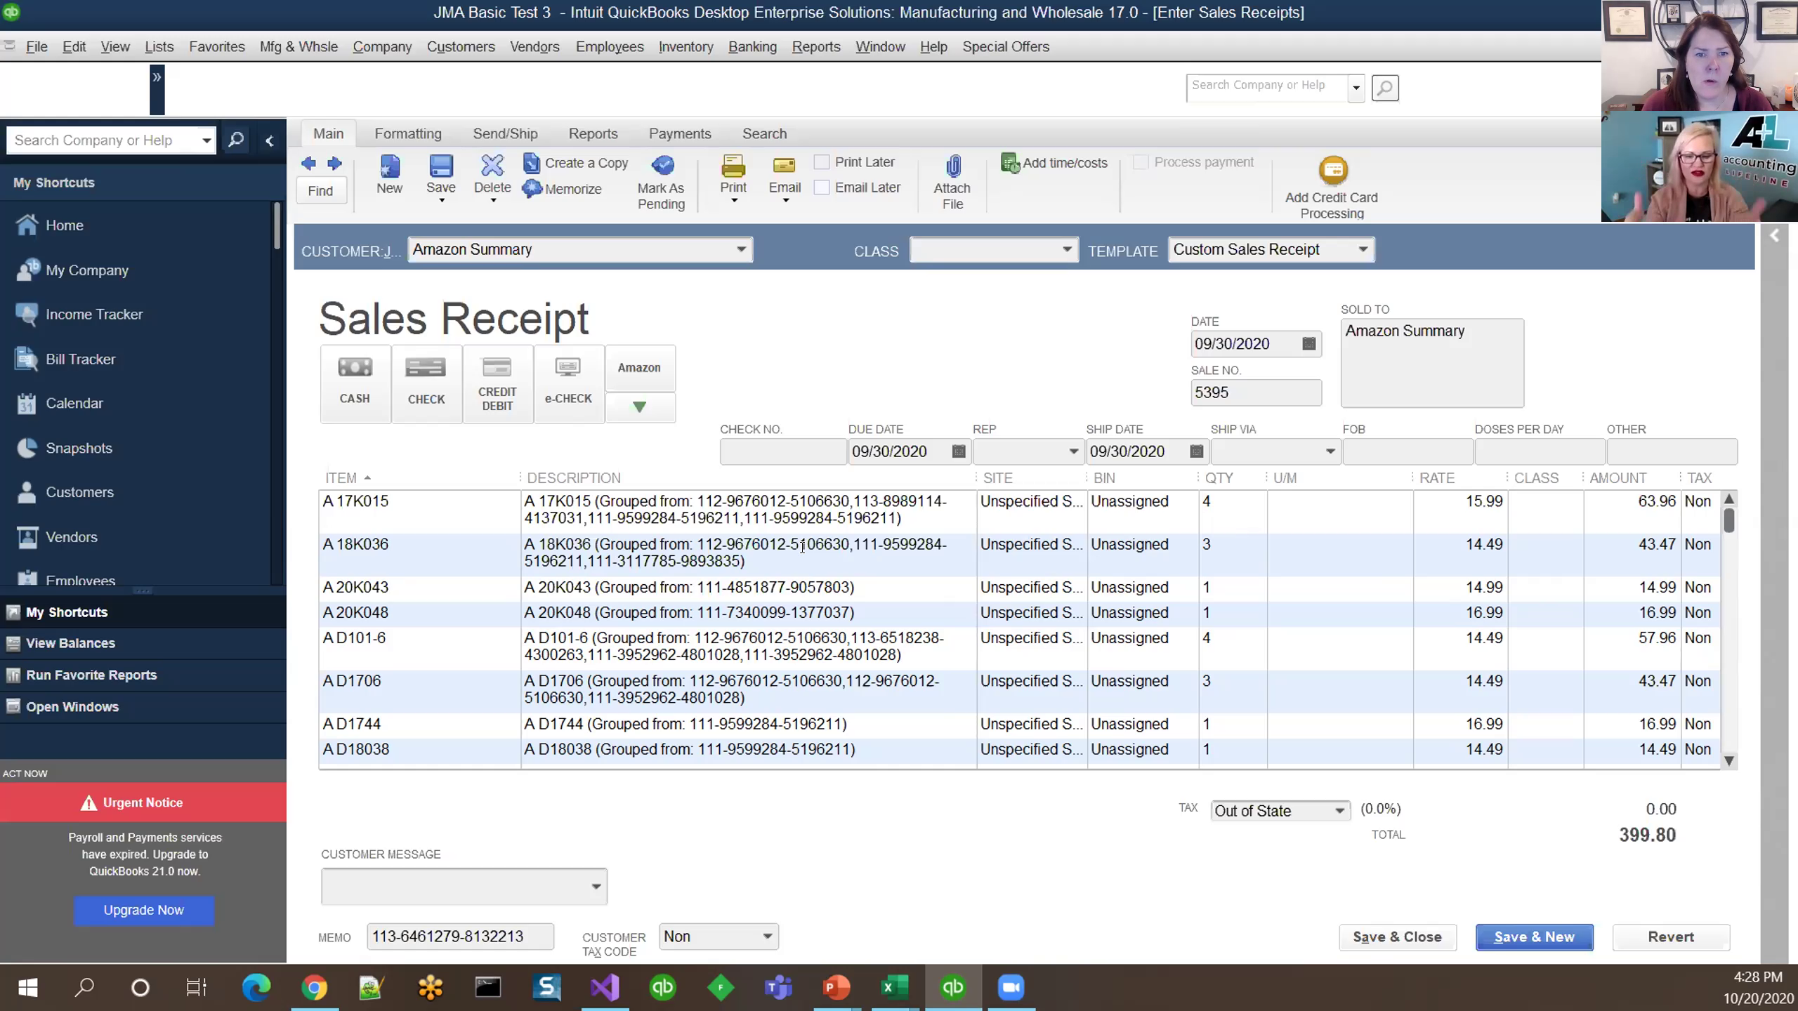
scroll(802, 545, "down", 1)
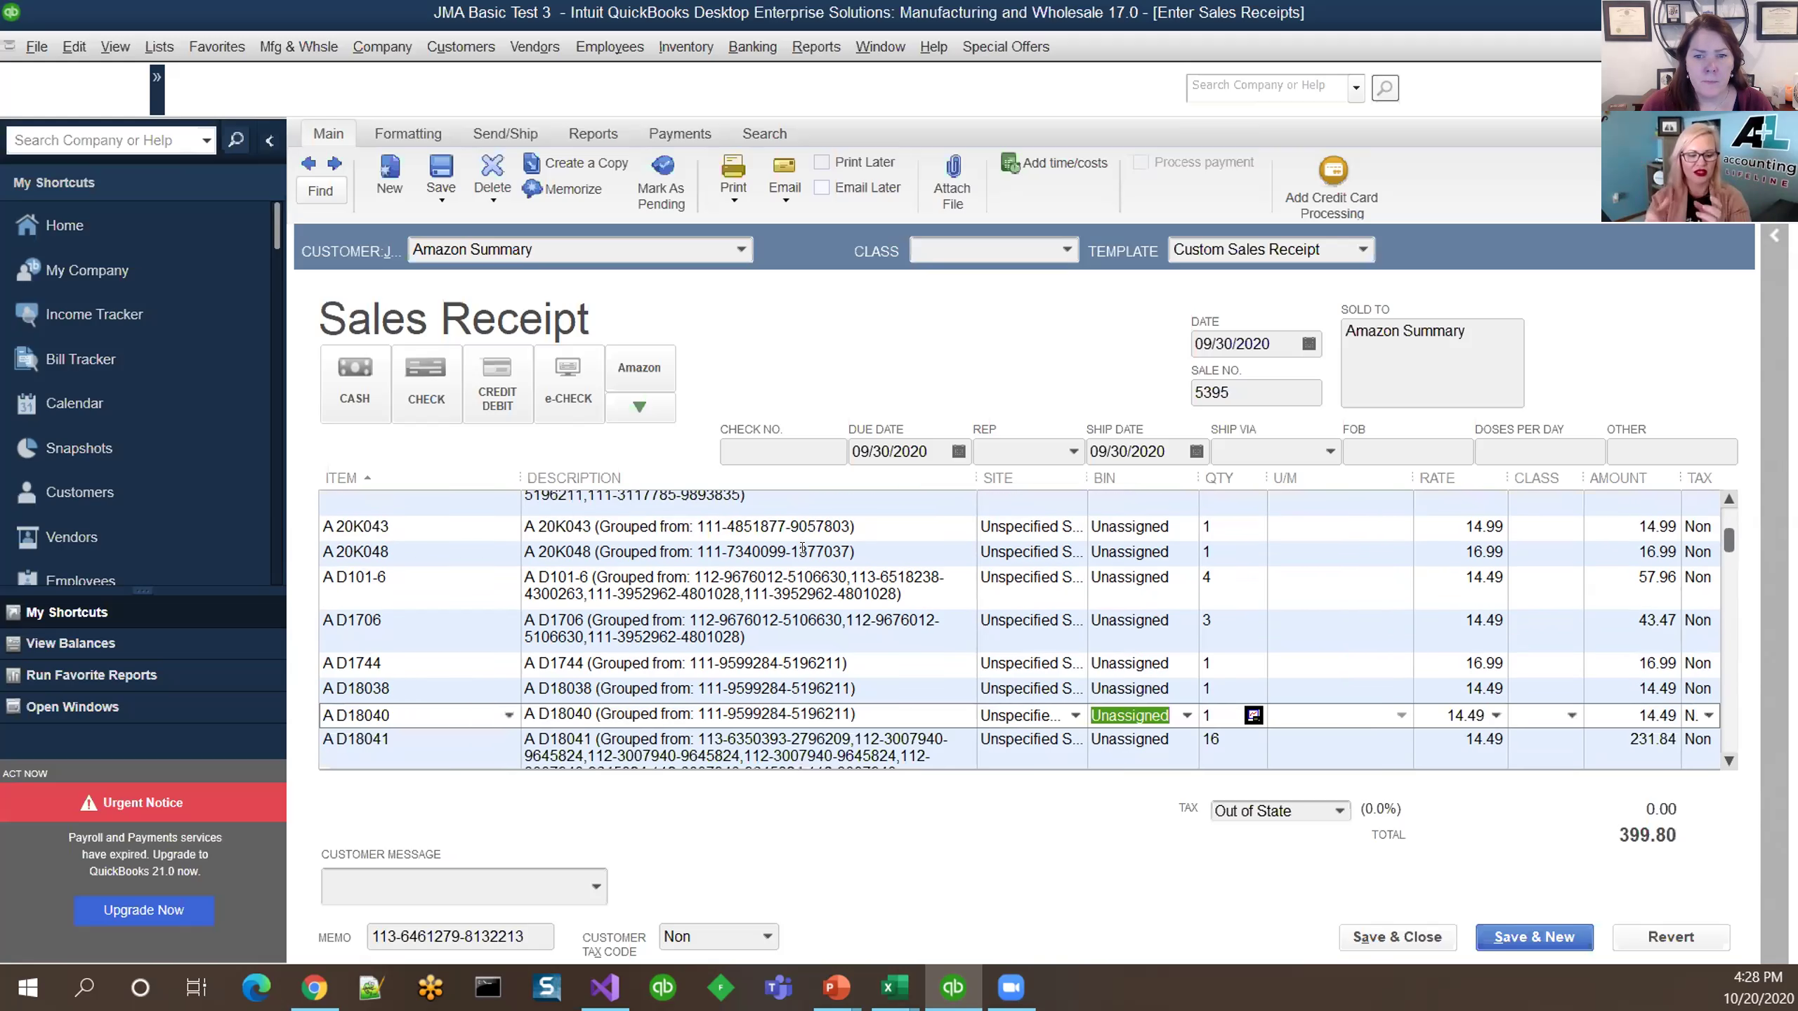
scroll(802, 547, "down", 1)
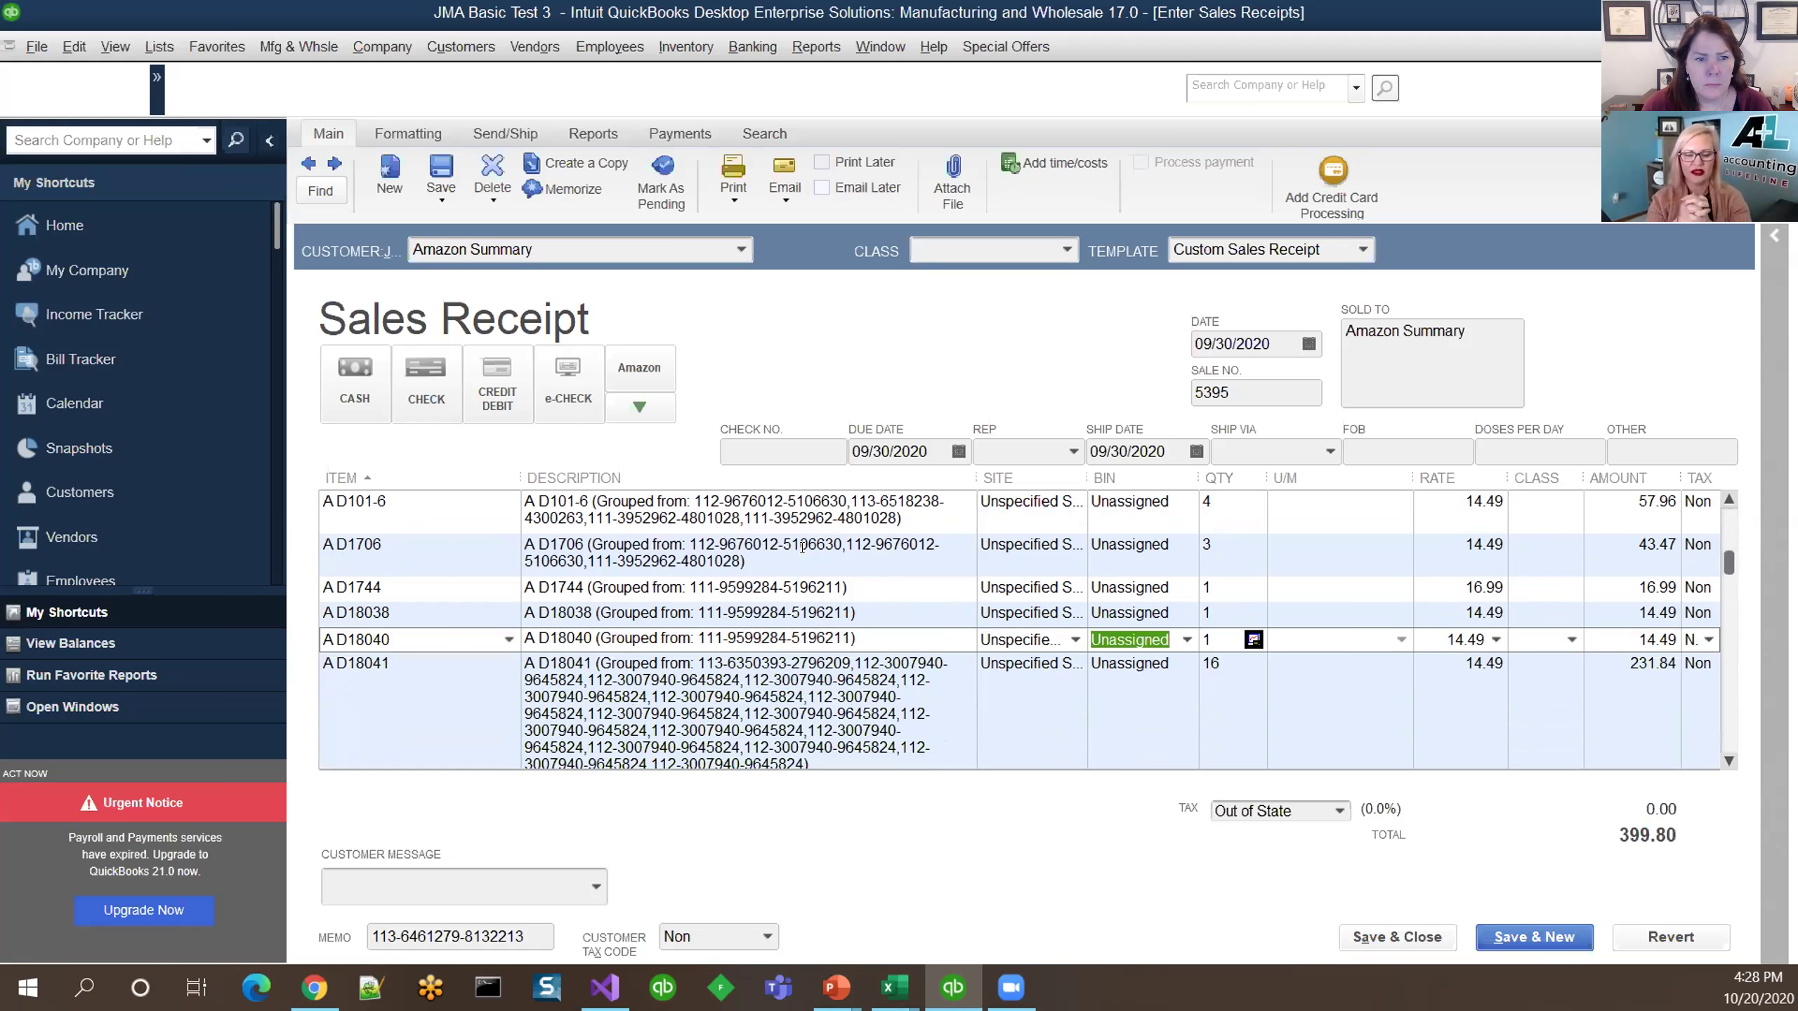
scroll(802, 546, "down", 4)
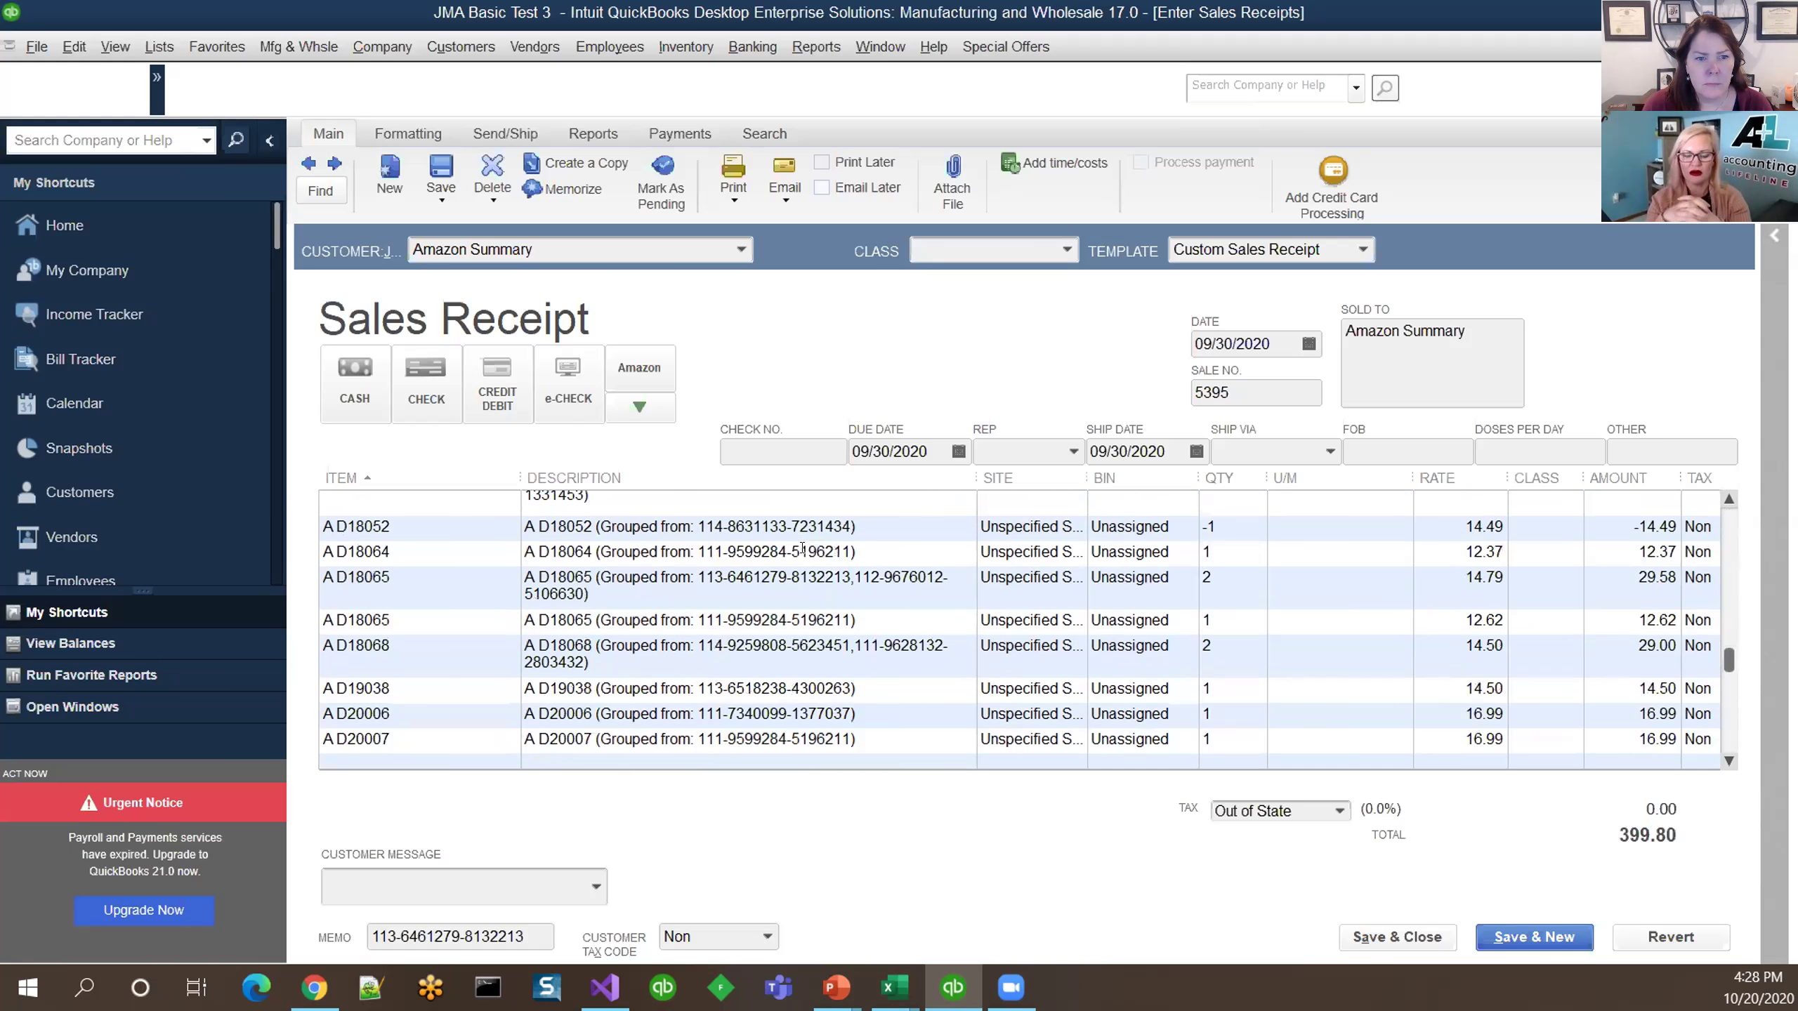
scroll(802, 547, "down", 4)
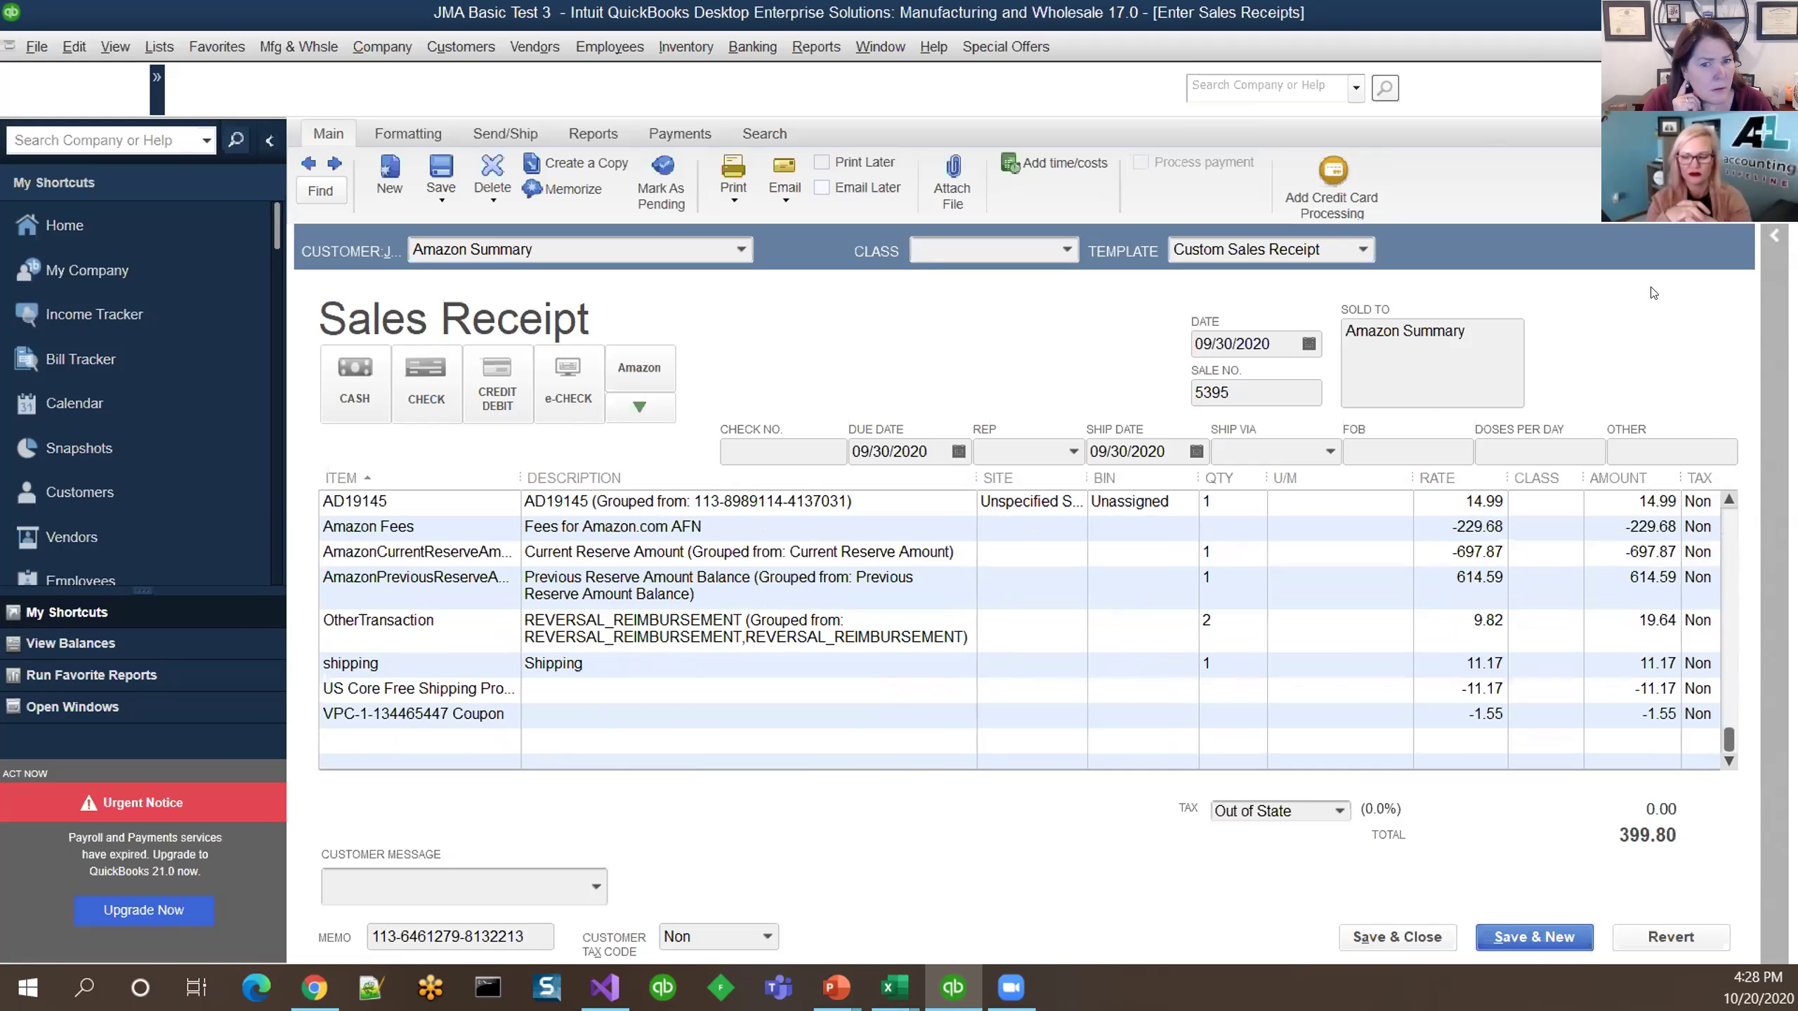
Close the sales receipt and reopen the Amazon Summary customer's 09/30/2020 receipt from its transactions
key("Escape")
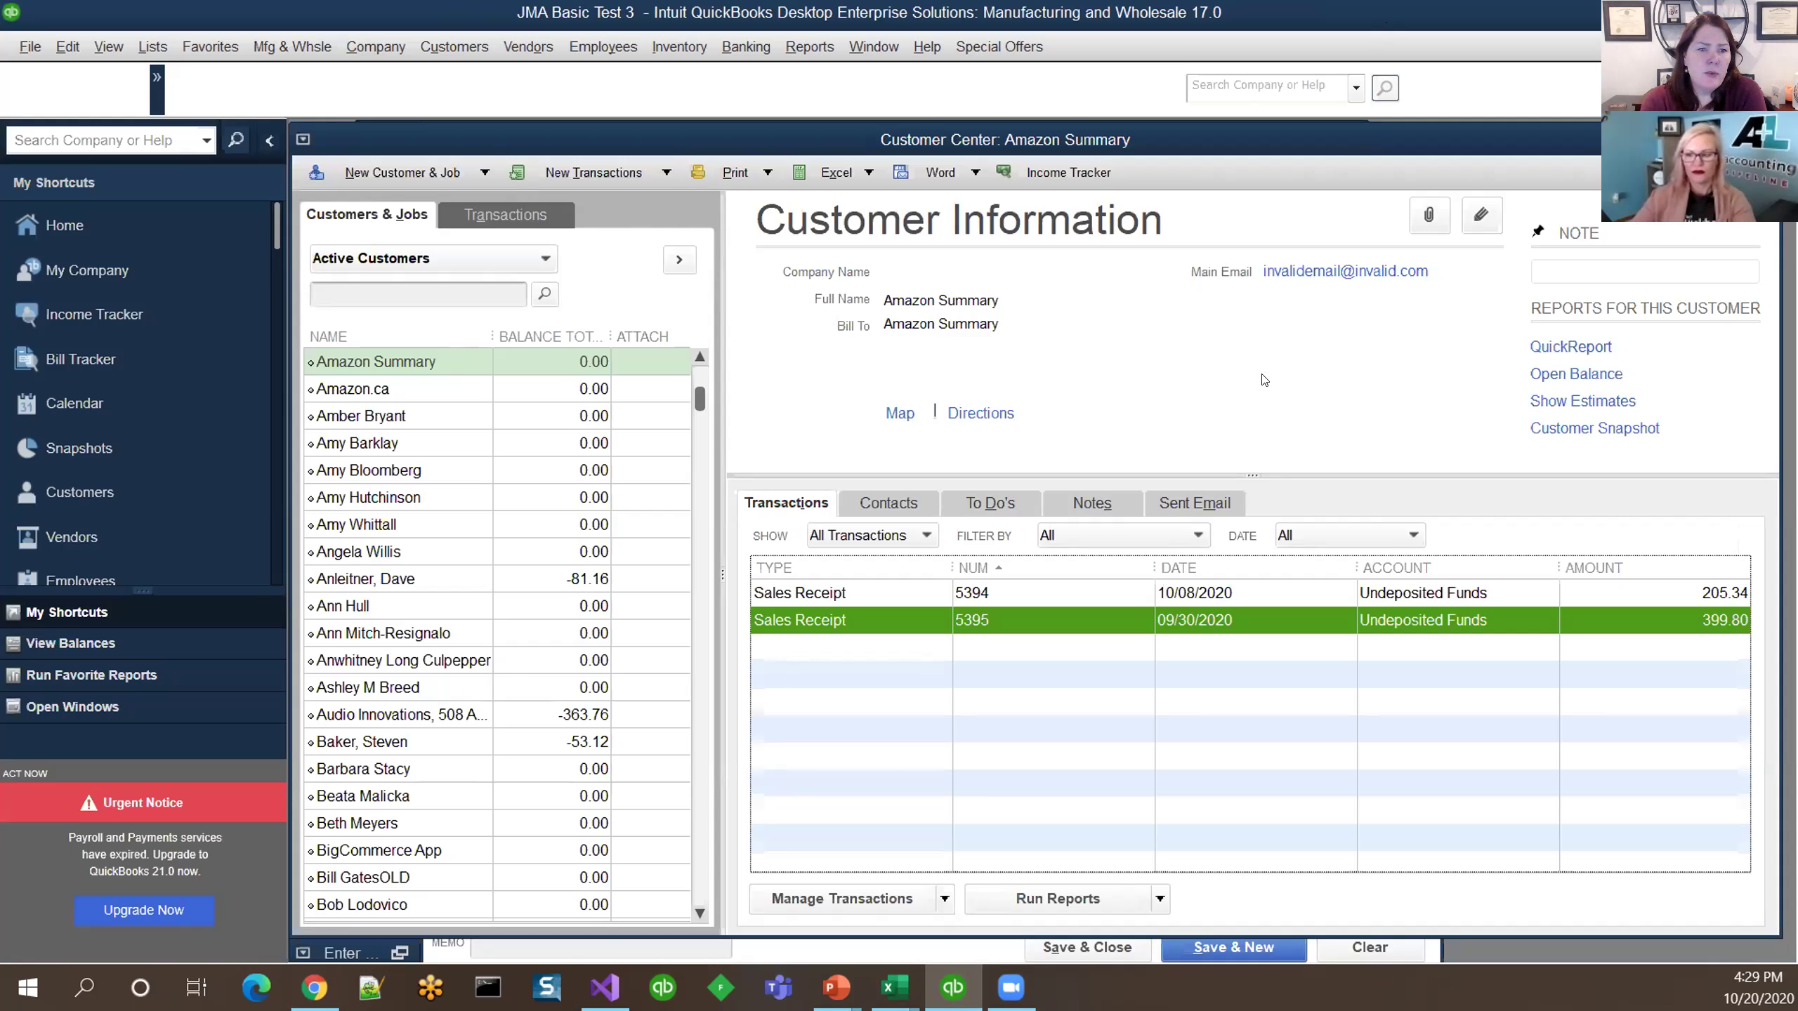
double_click(1165, 616)
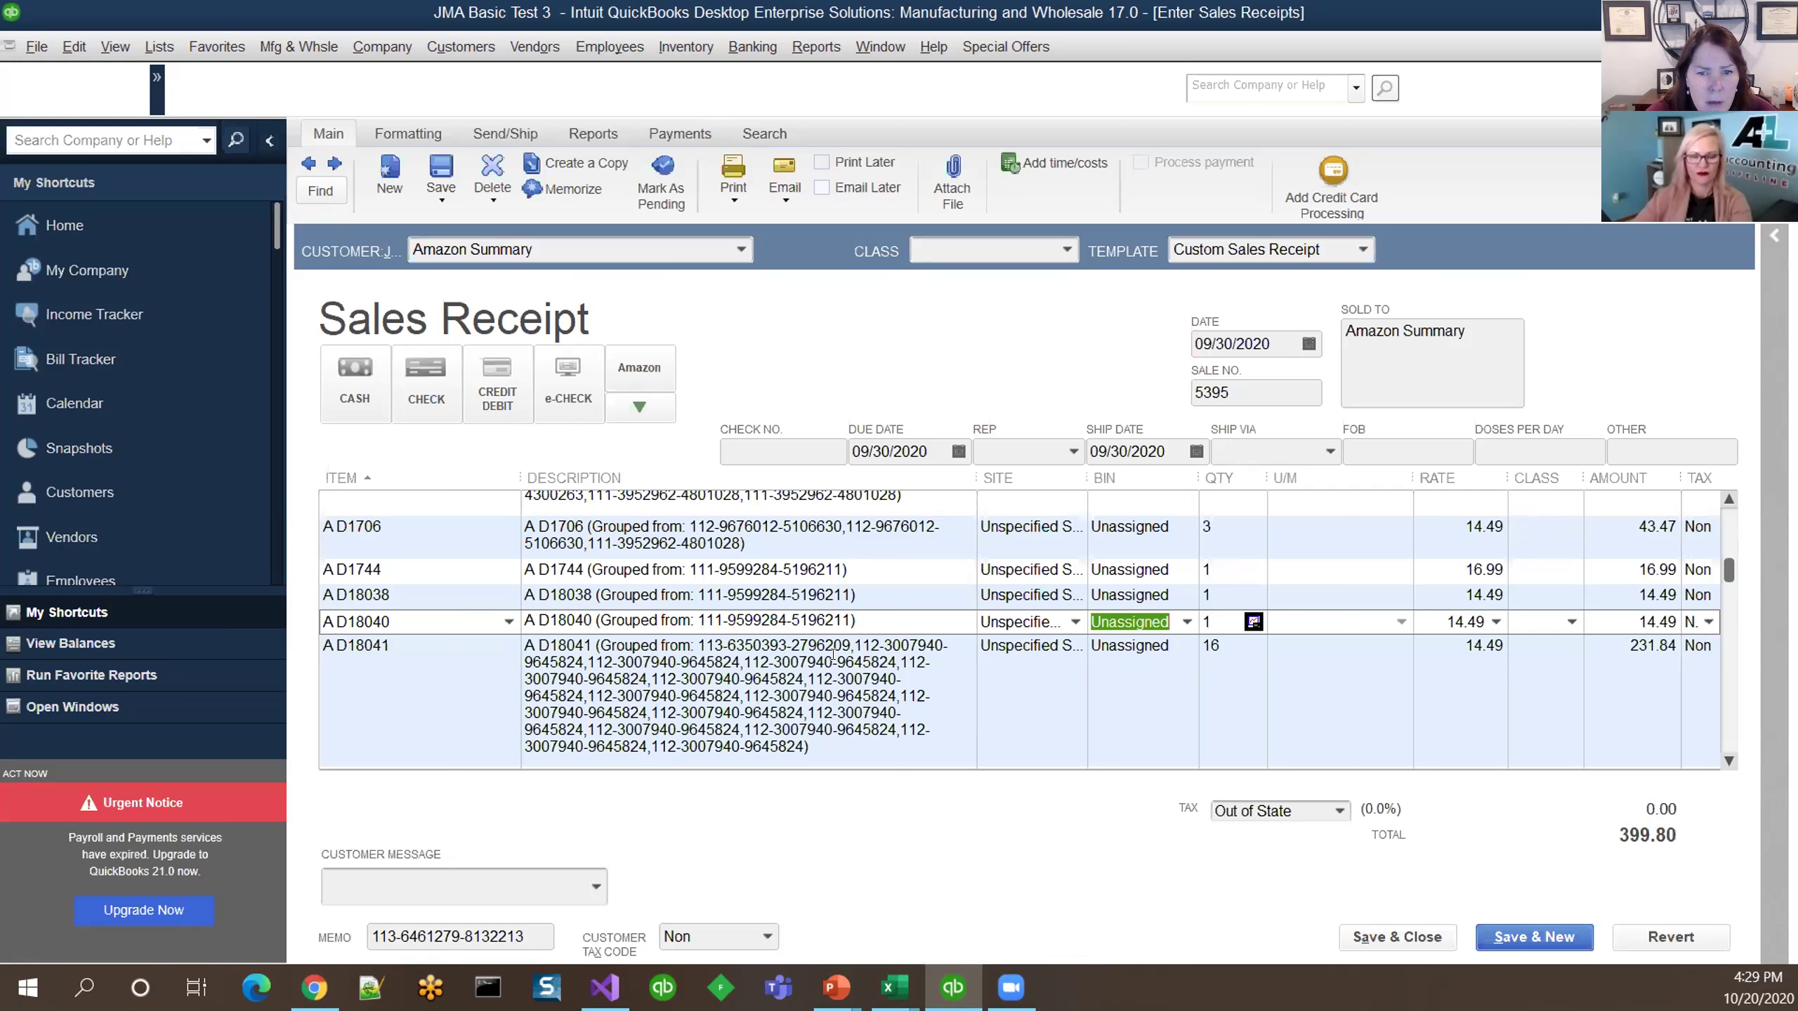
left_click(699, 641)
left_click_drag(696, 645, 840, 646)
right_click(840, 646)
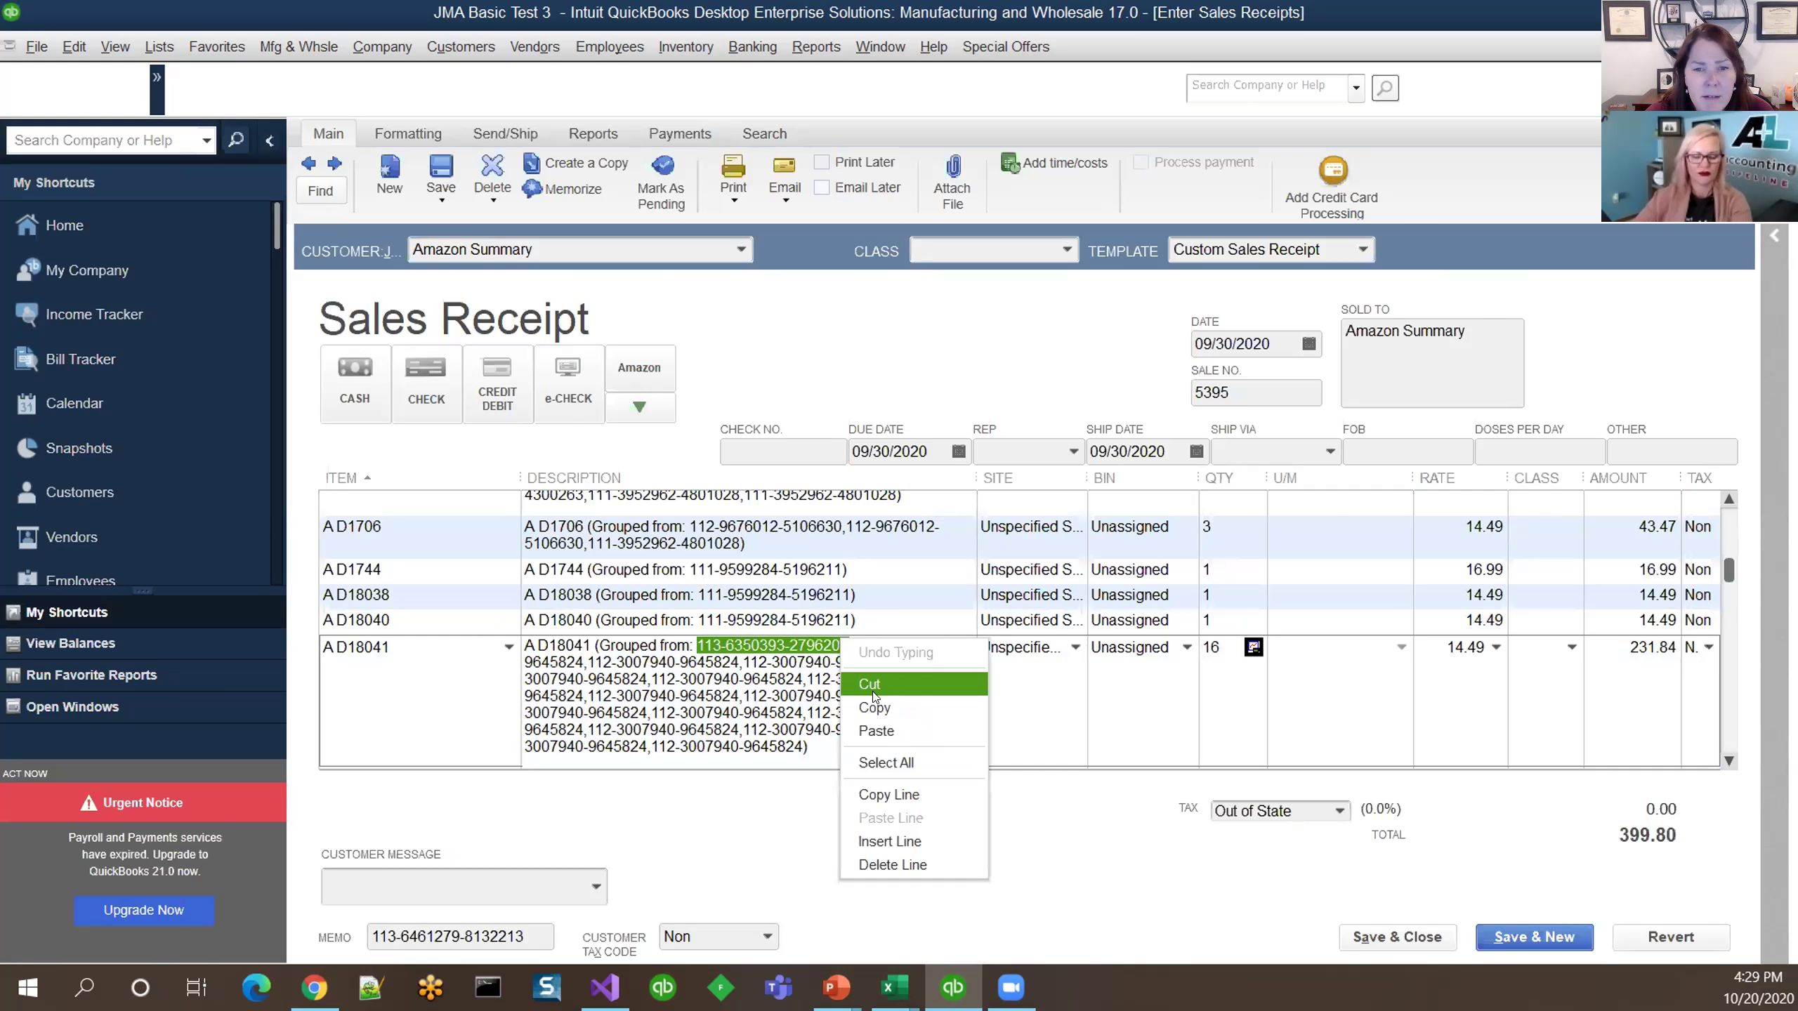
left_click(874, 691)
key("ctrl+z")
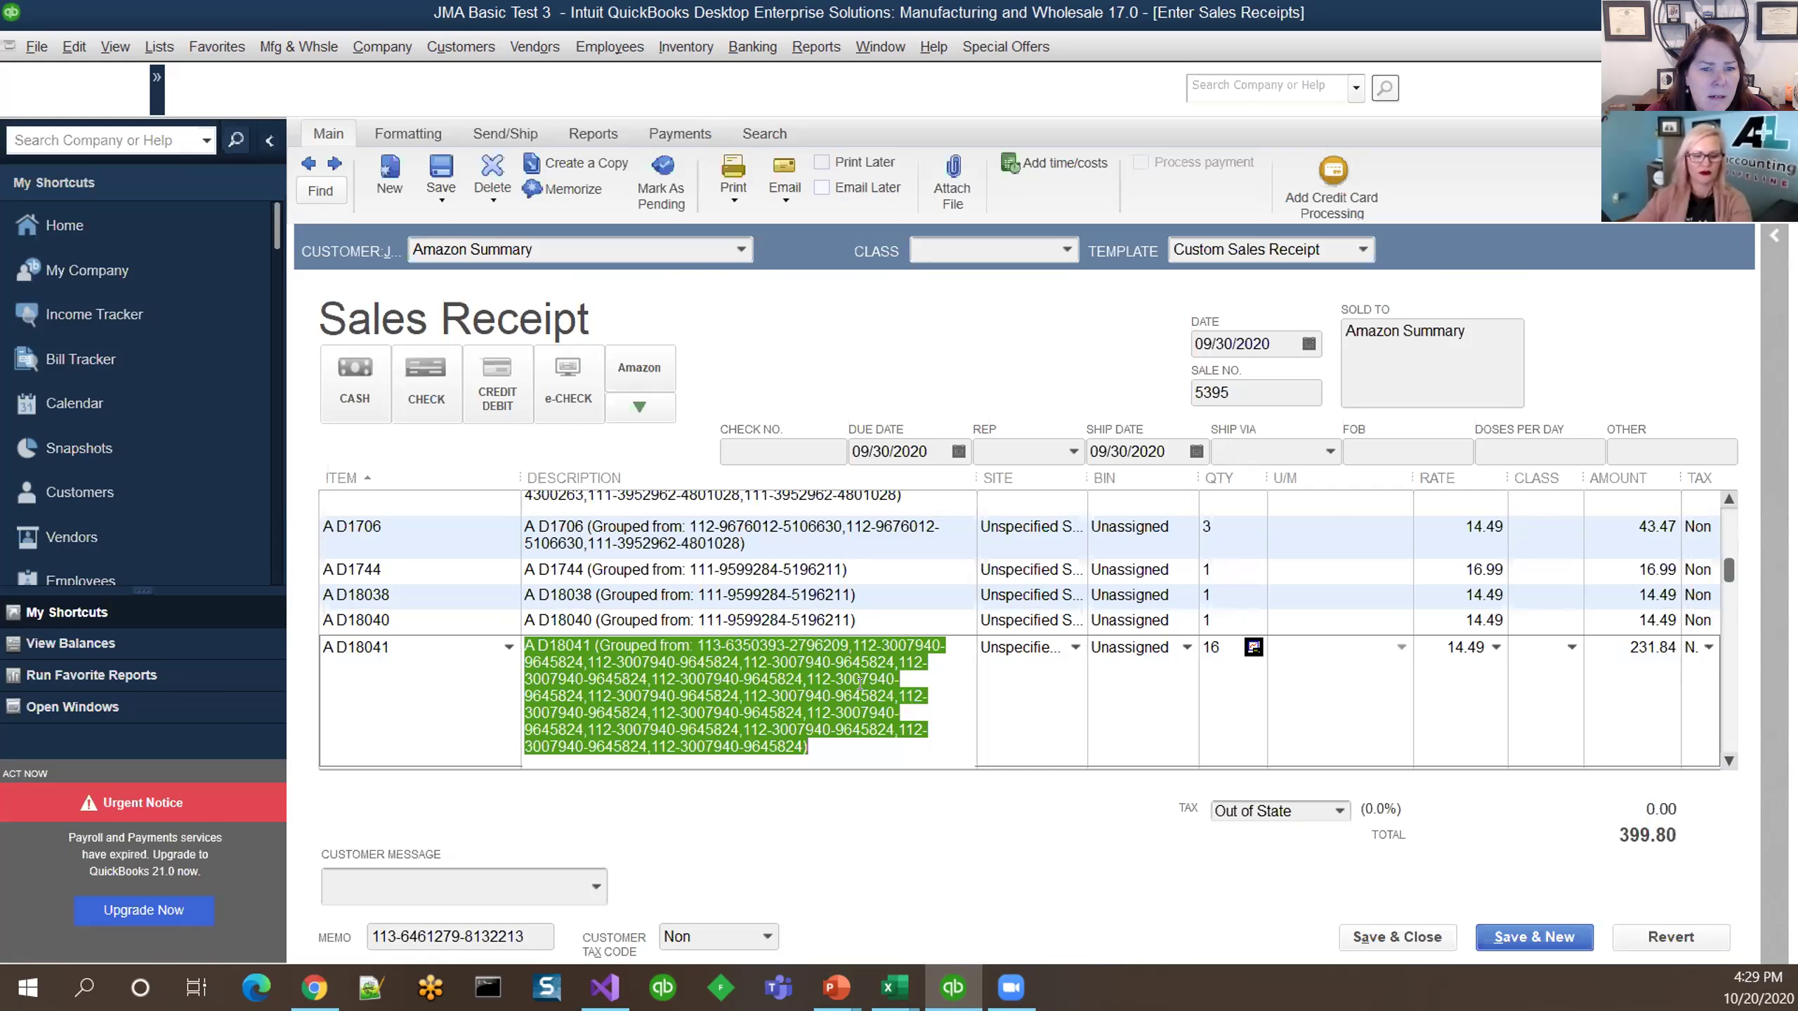
Copy the first order number from the description of the A D18041 line
left_click(861, 685)
left_click_drag(697, 645, 836, 643)
right_click(835, 641)
left_click(871, 713)
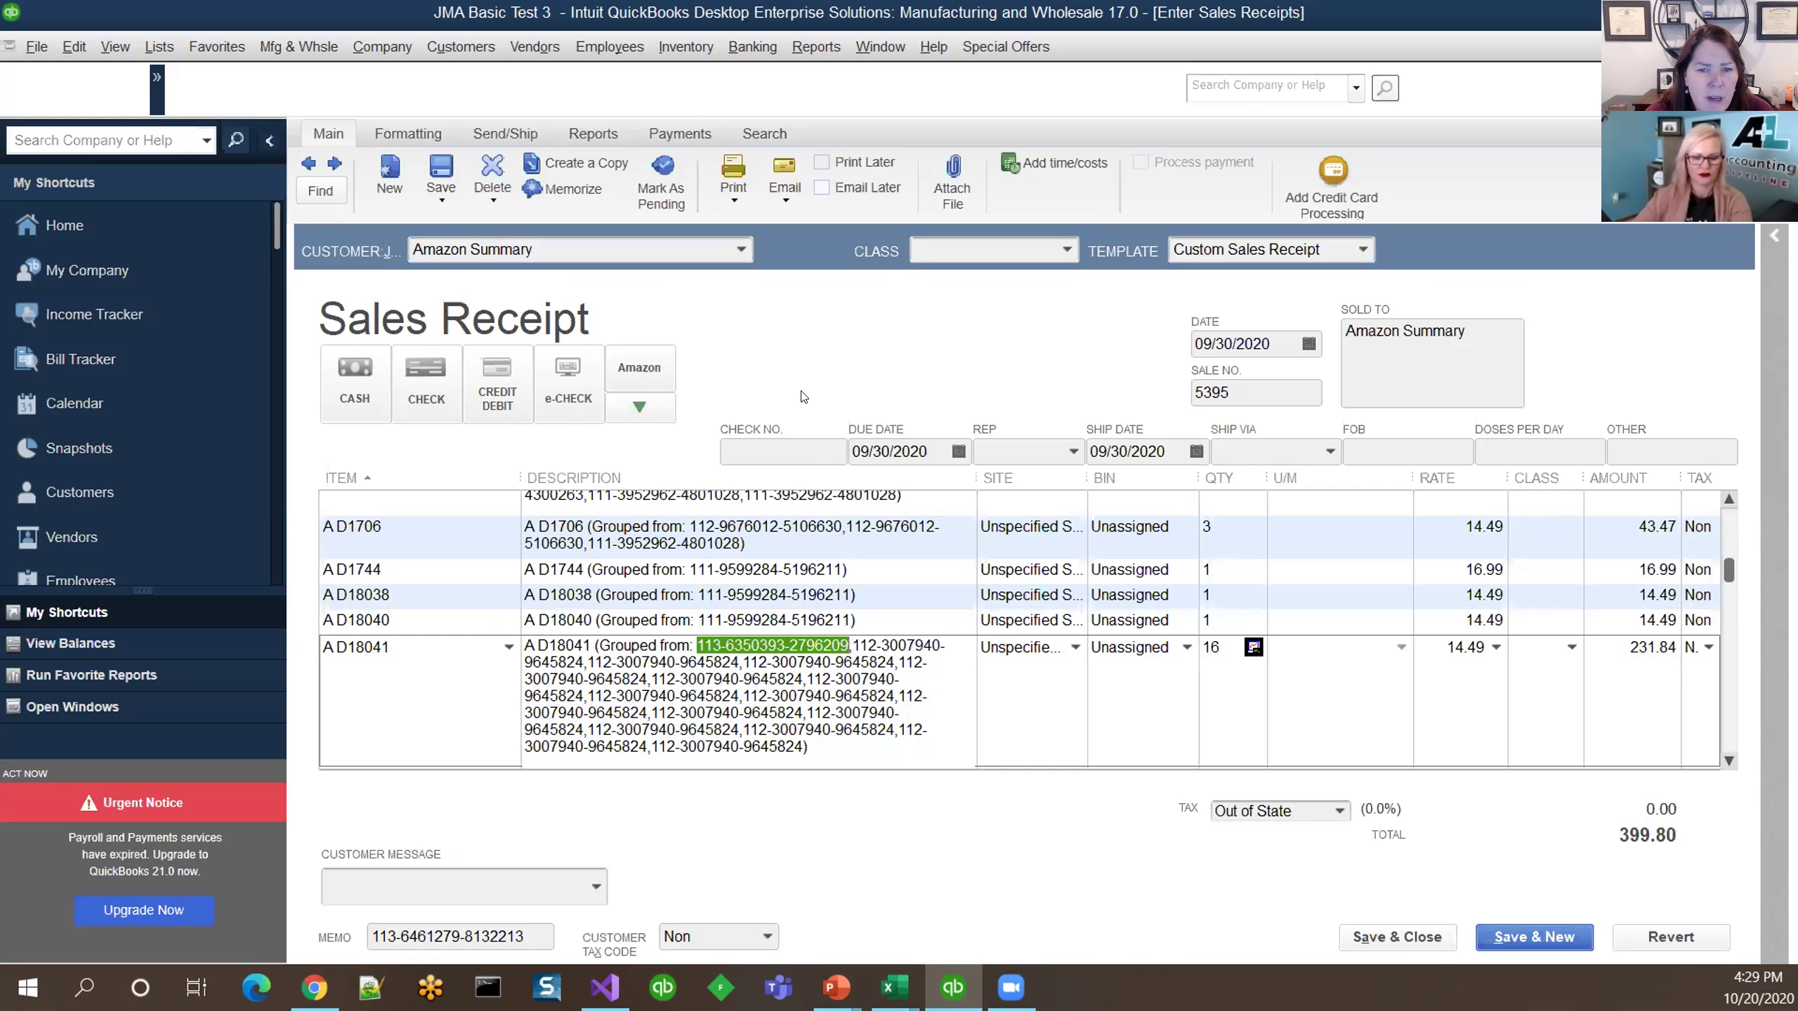
Open the Find window and look through the available filters for an advanced transaction search
left_click(803, 396)
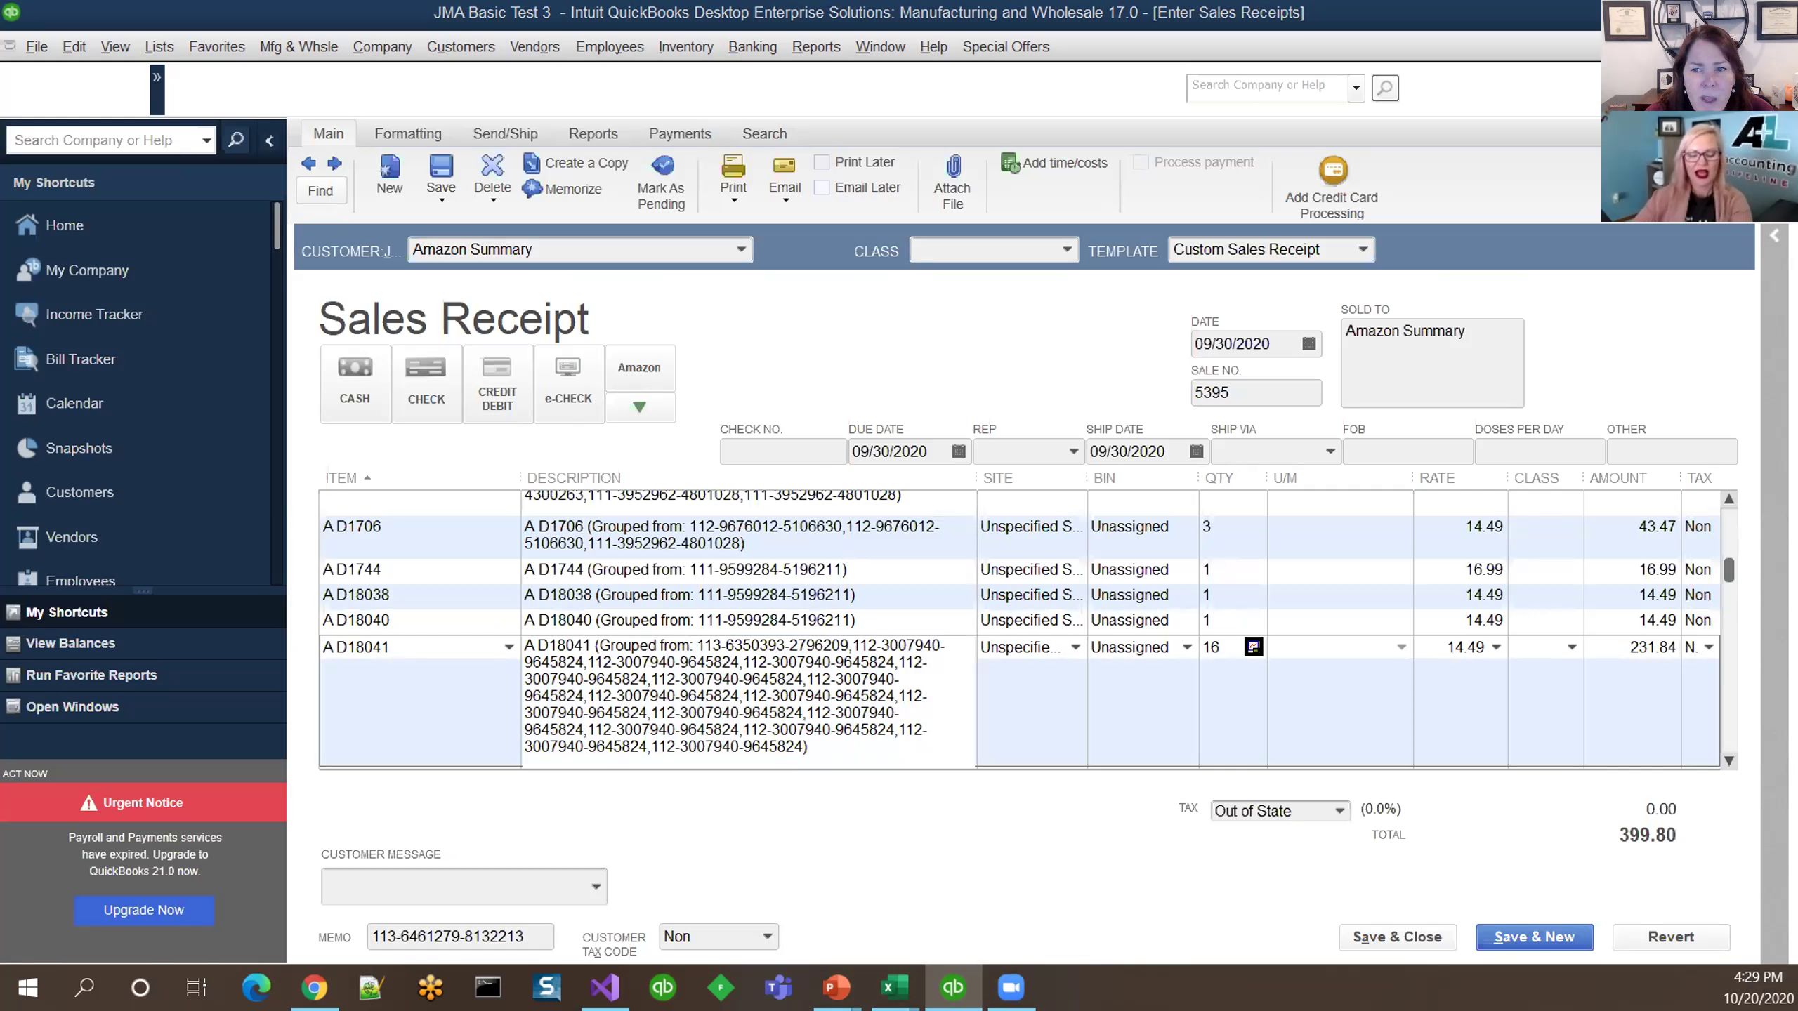
left_click(170, 58)
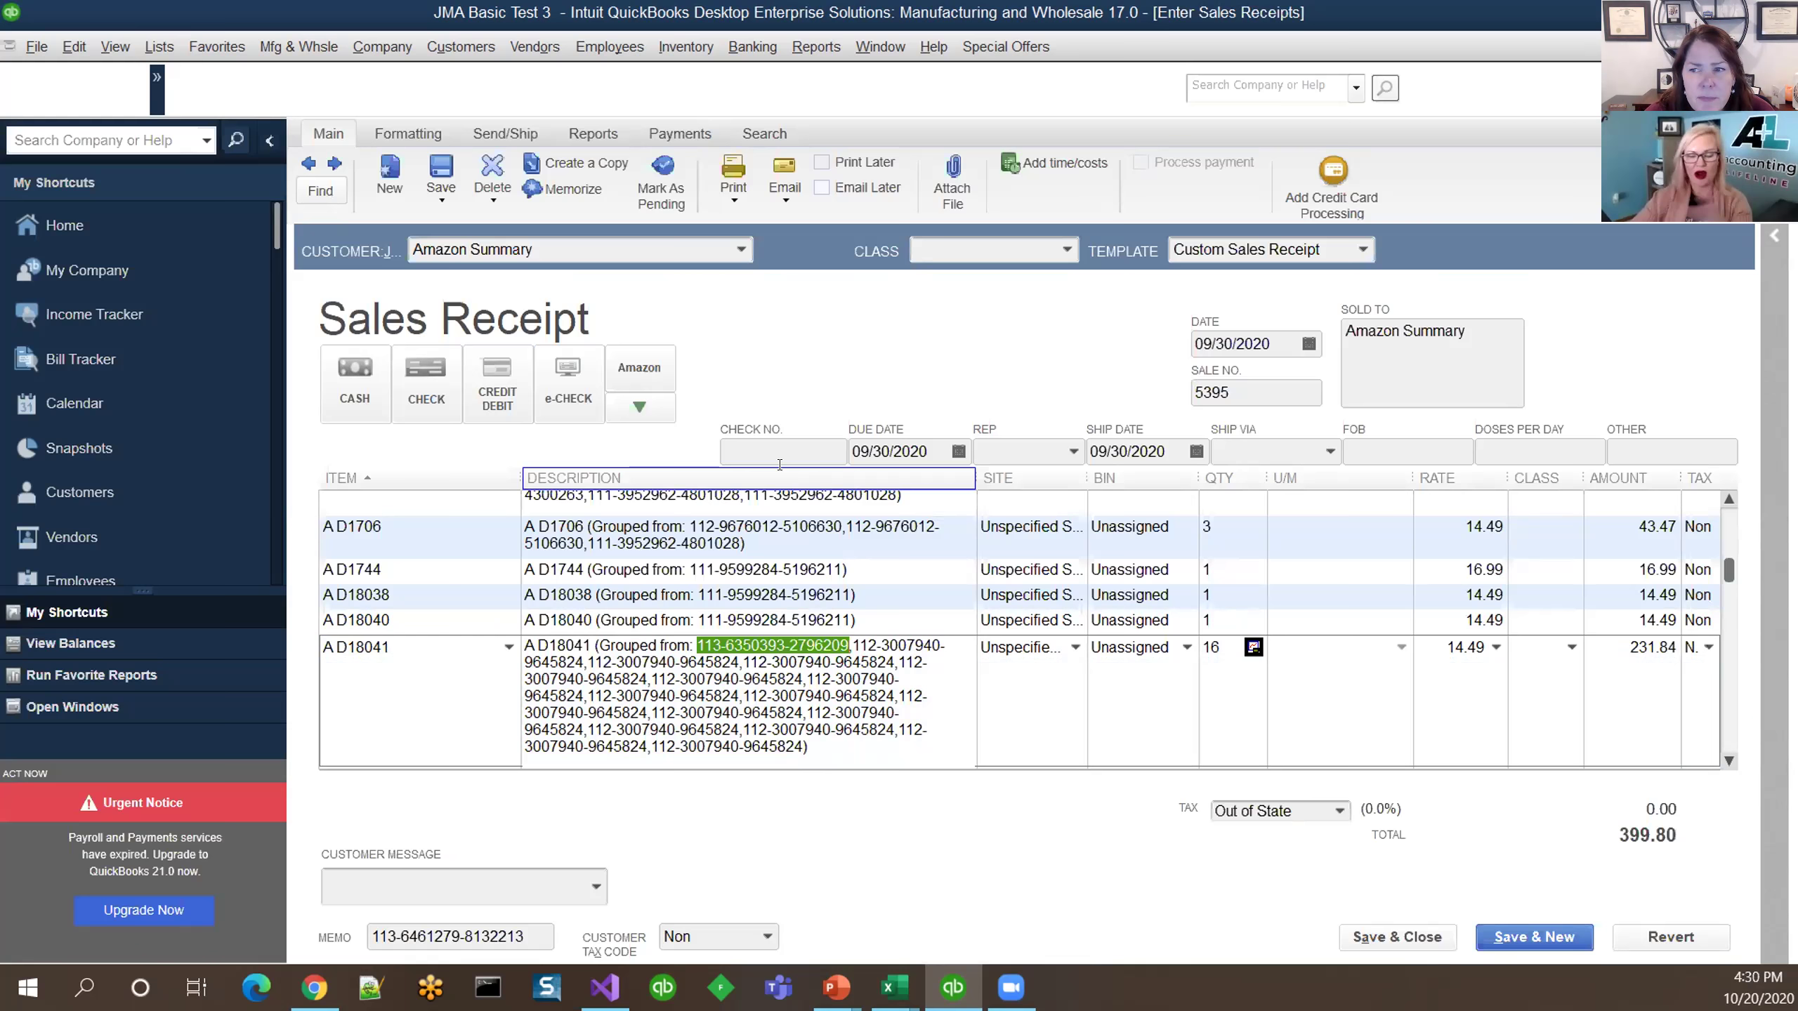
left_click(812, 373)
key("ctrl+f")
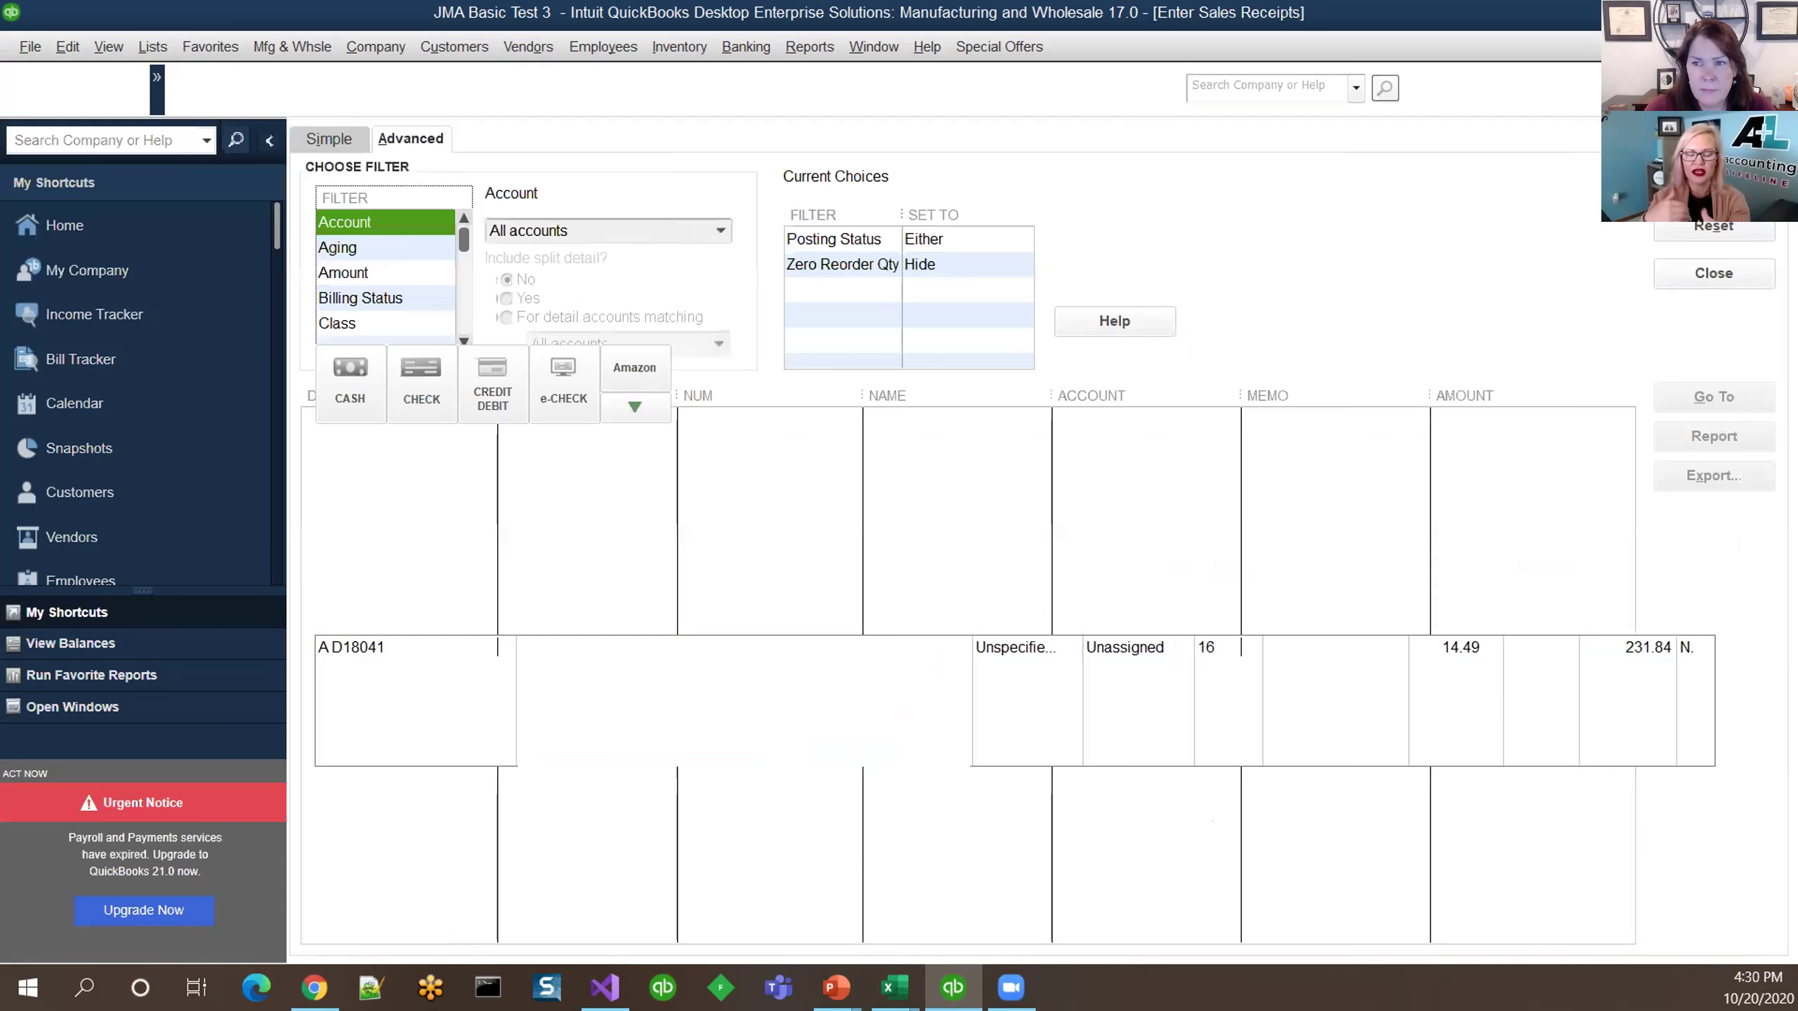
left_click(378, 141)
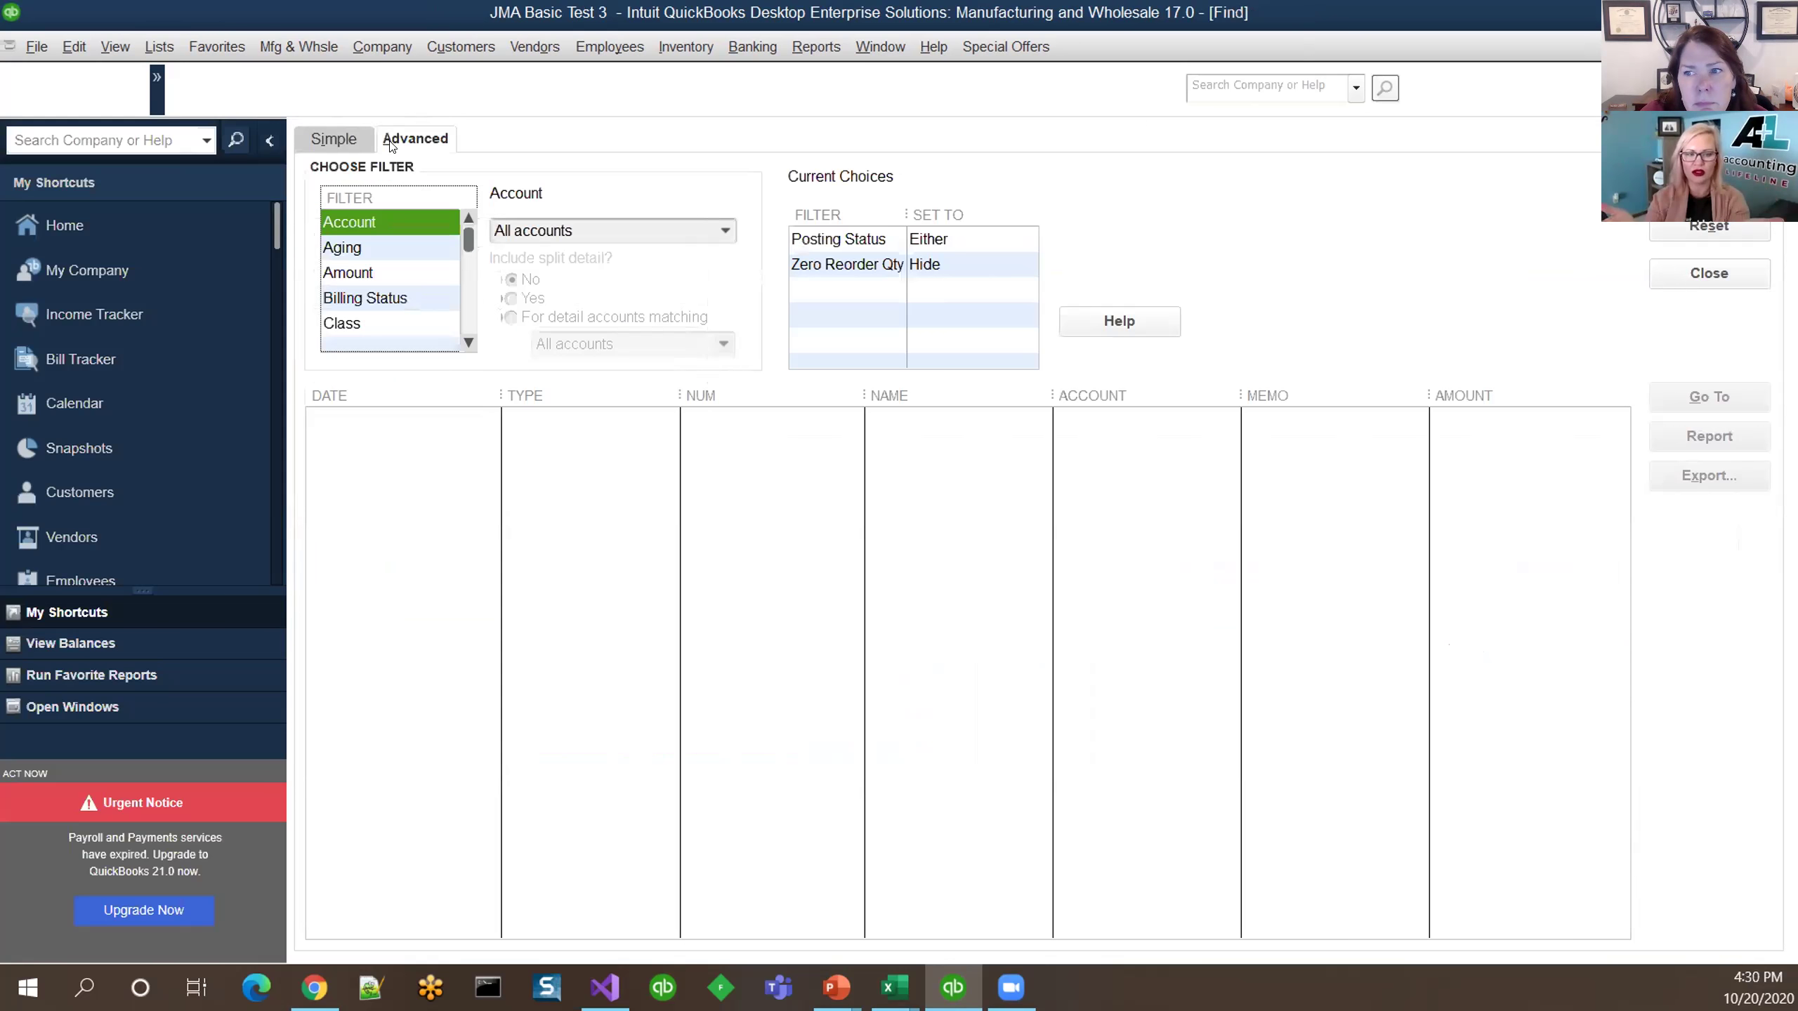
scroll(412, 280, "down", 2)
scroll(412, 280, "down", 4)
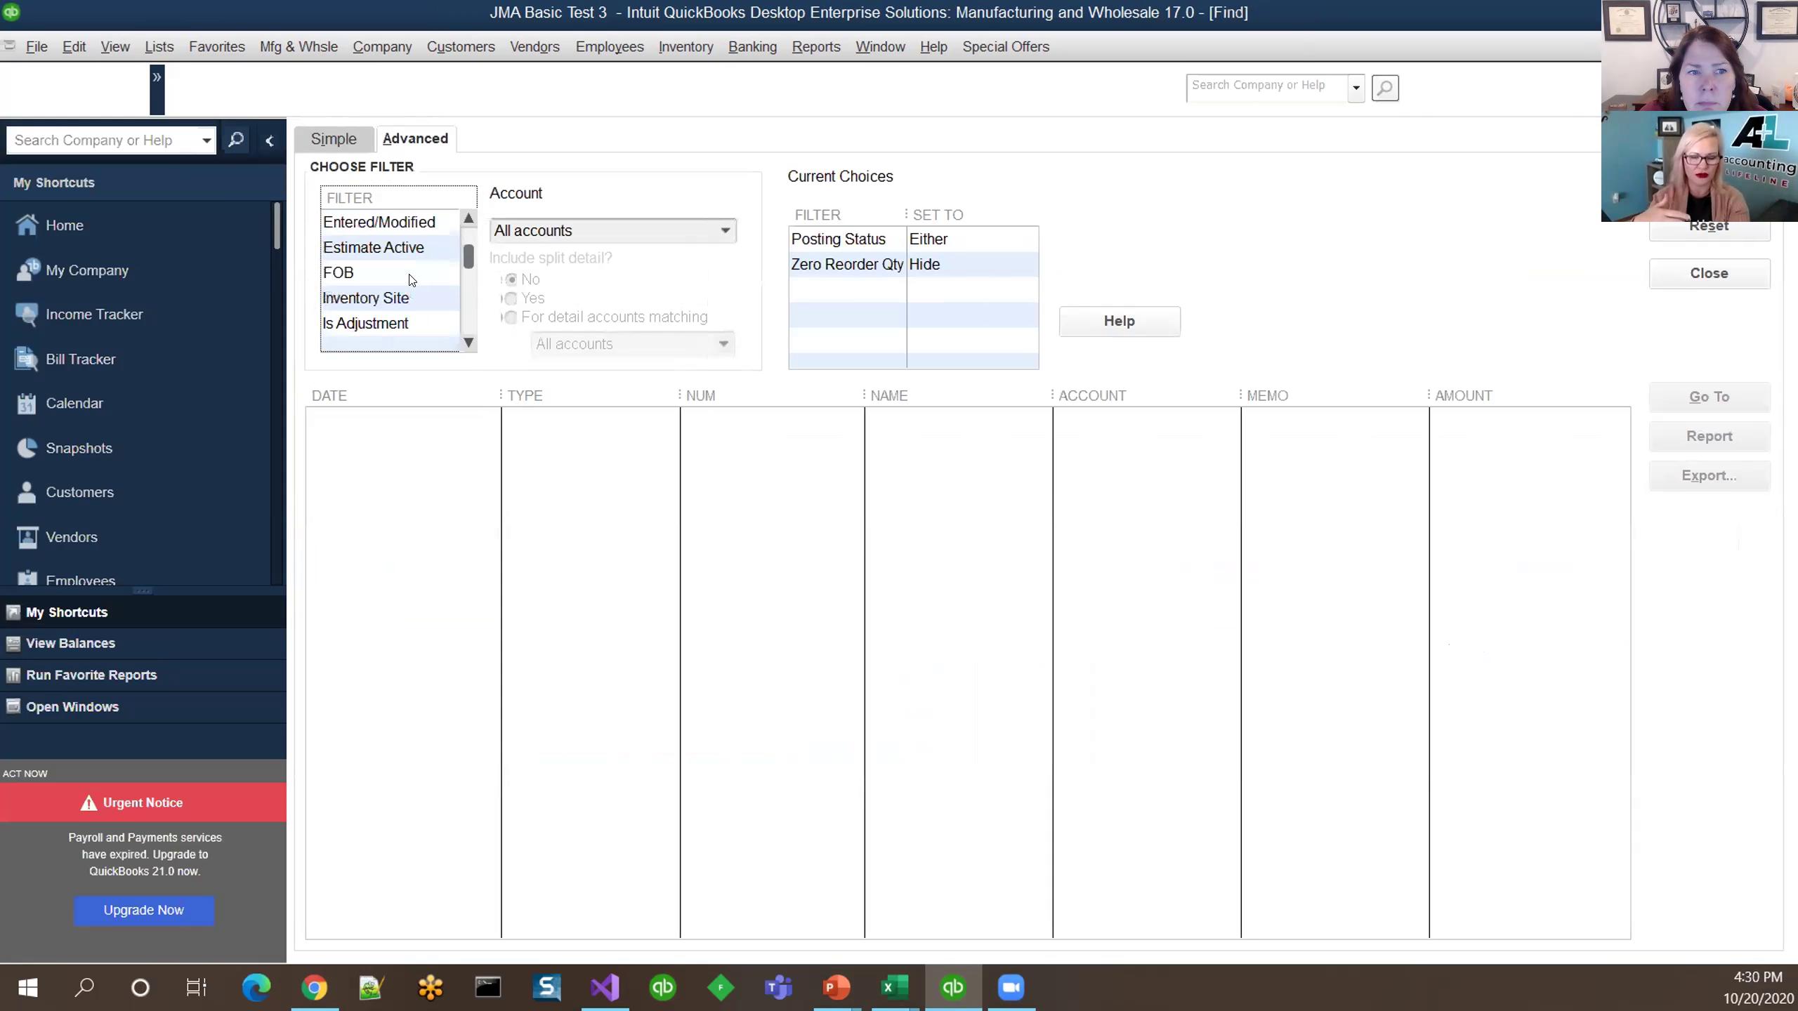
scroll(412, 280, "up", 1)
scroll(413, 280, "up", 1)
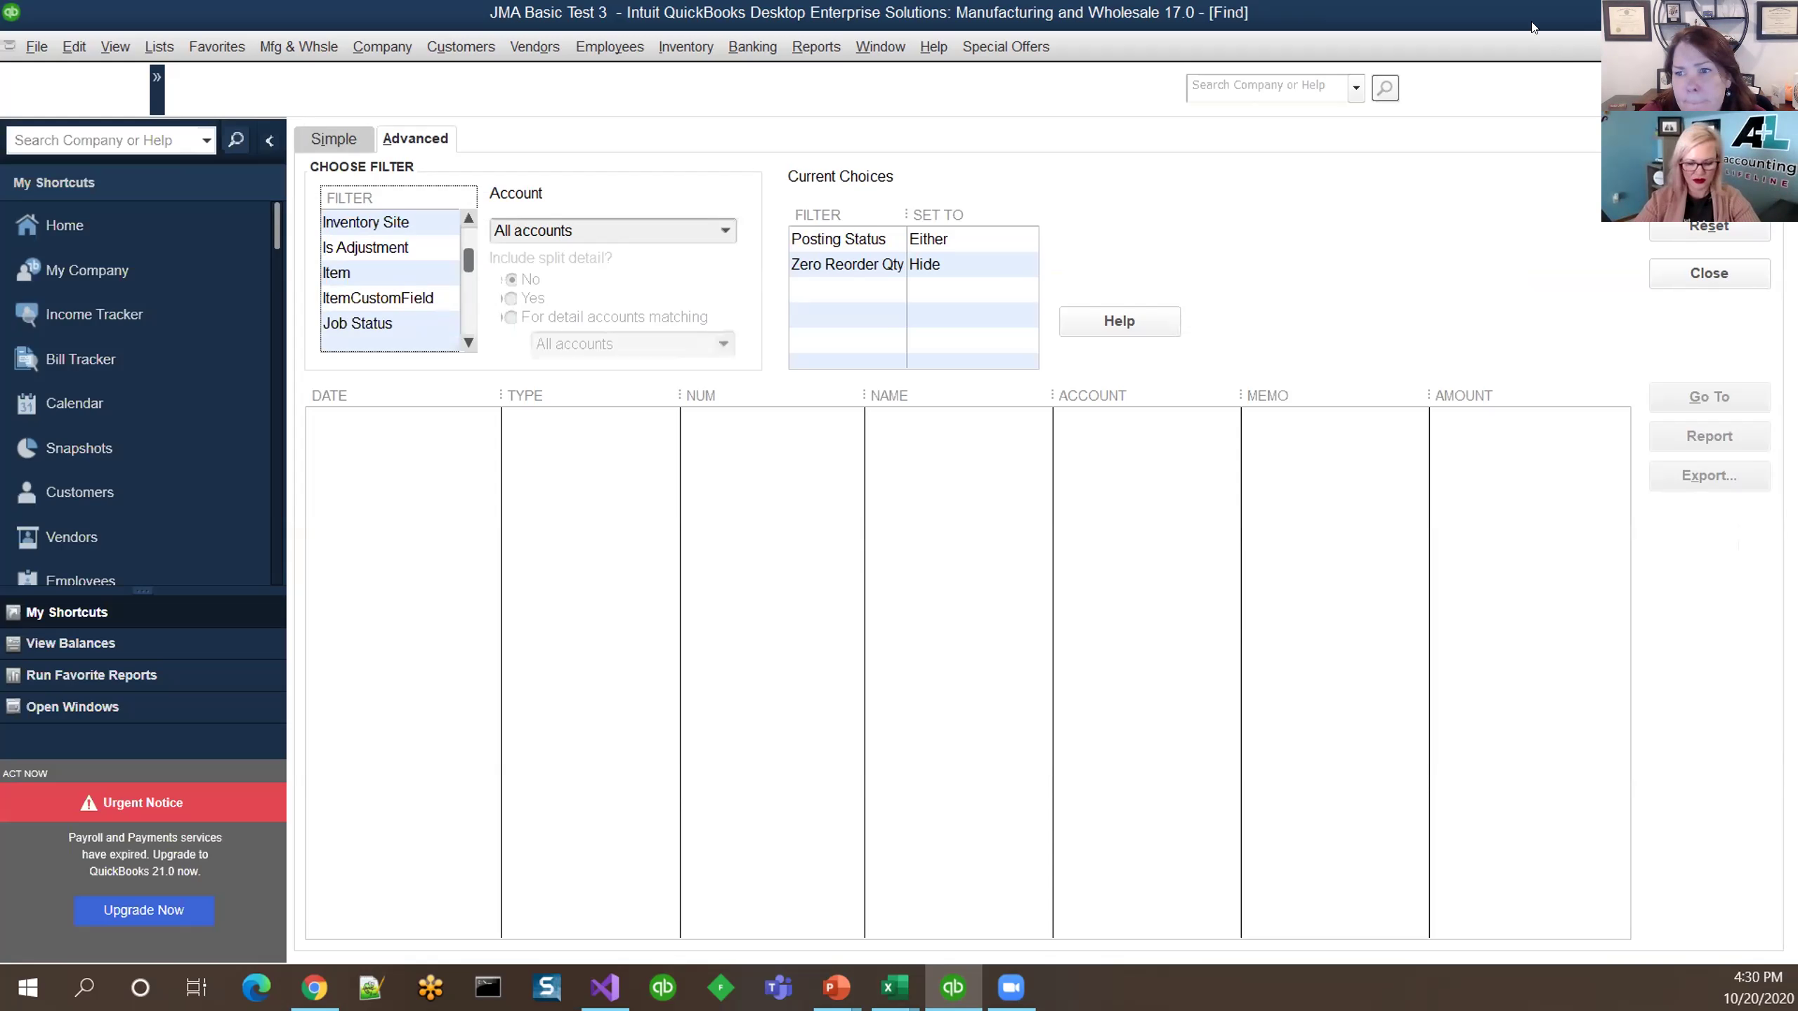
Return to the 09/30/2020 sales receipt and examine the negative-quantity A D18052 line and the Amazon fee, reserve, reimbursement and shipping lines
key("alt+Tab")
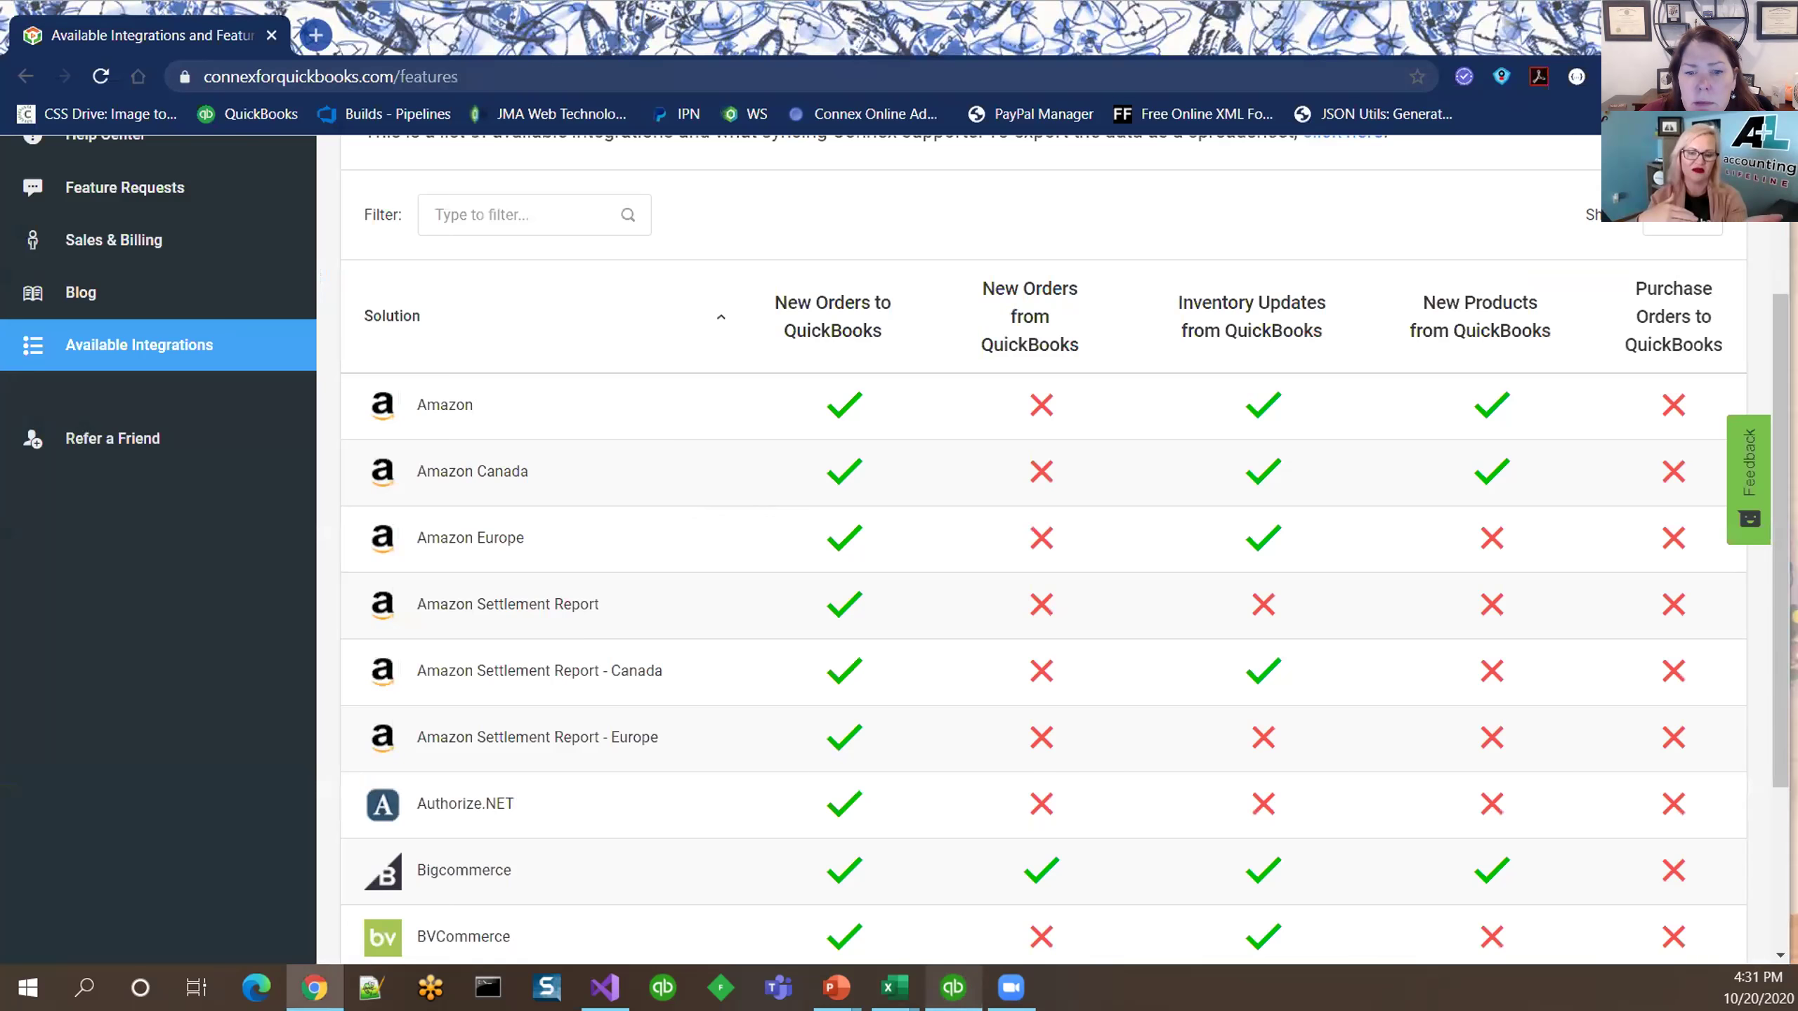
left_click(535, 72)
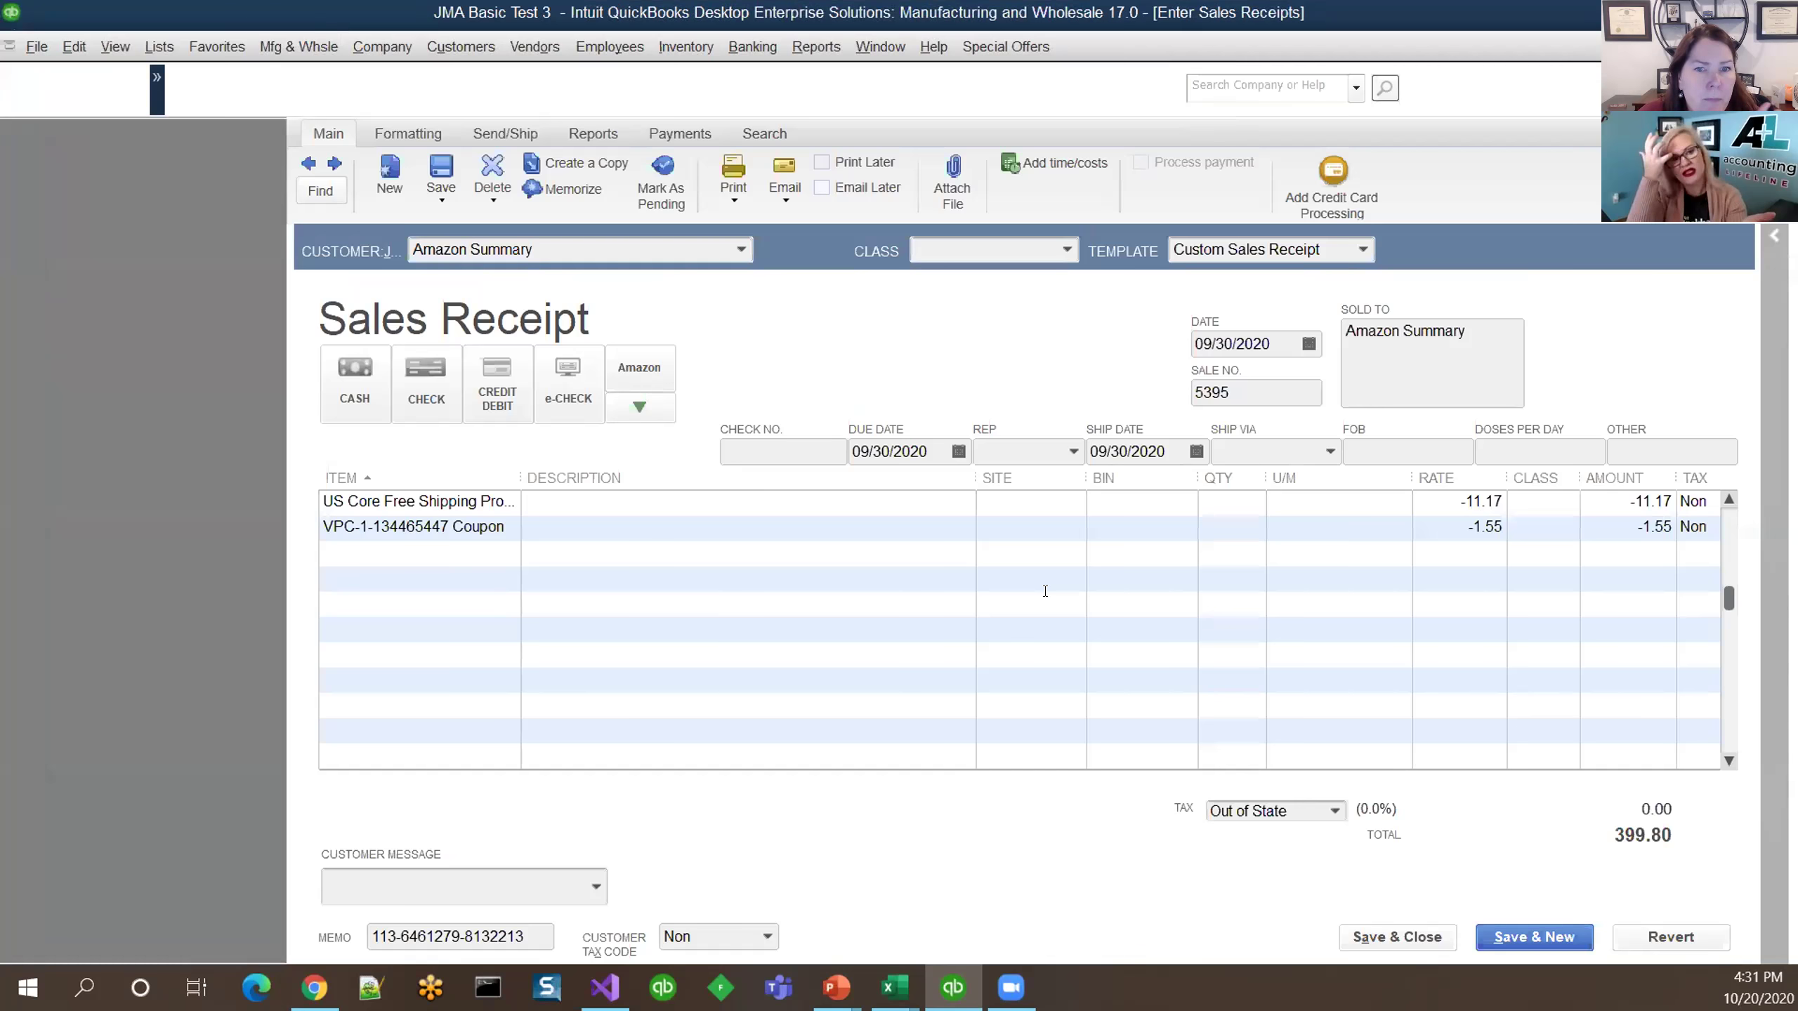
scroll(1430, 527, "up", 3)
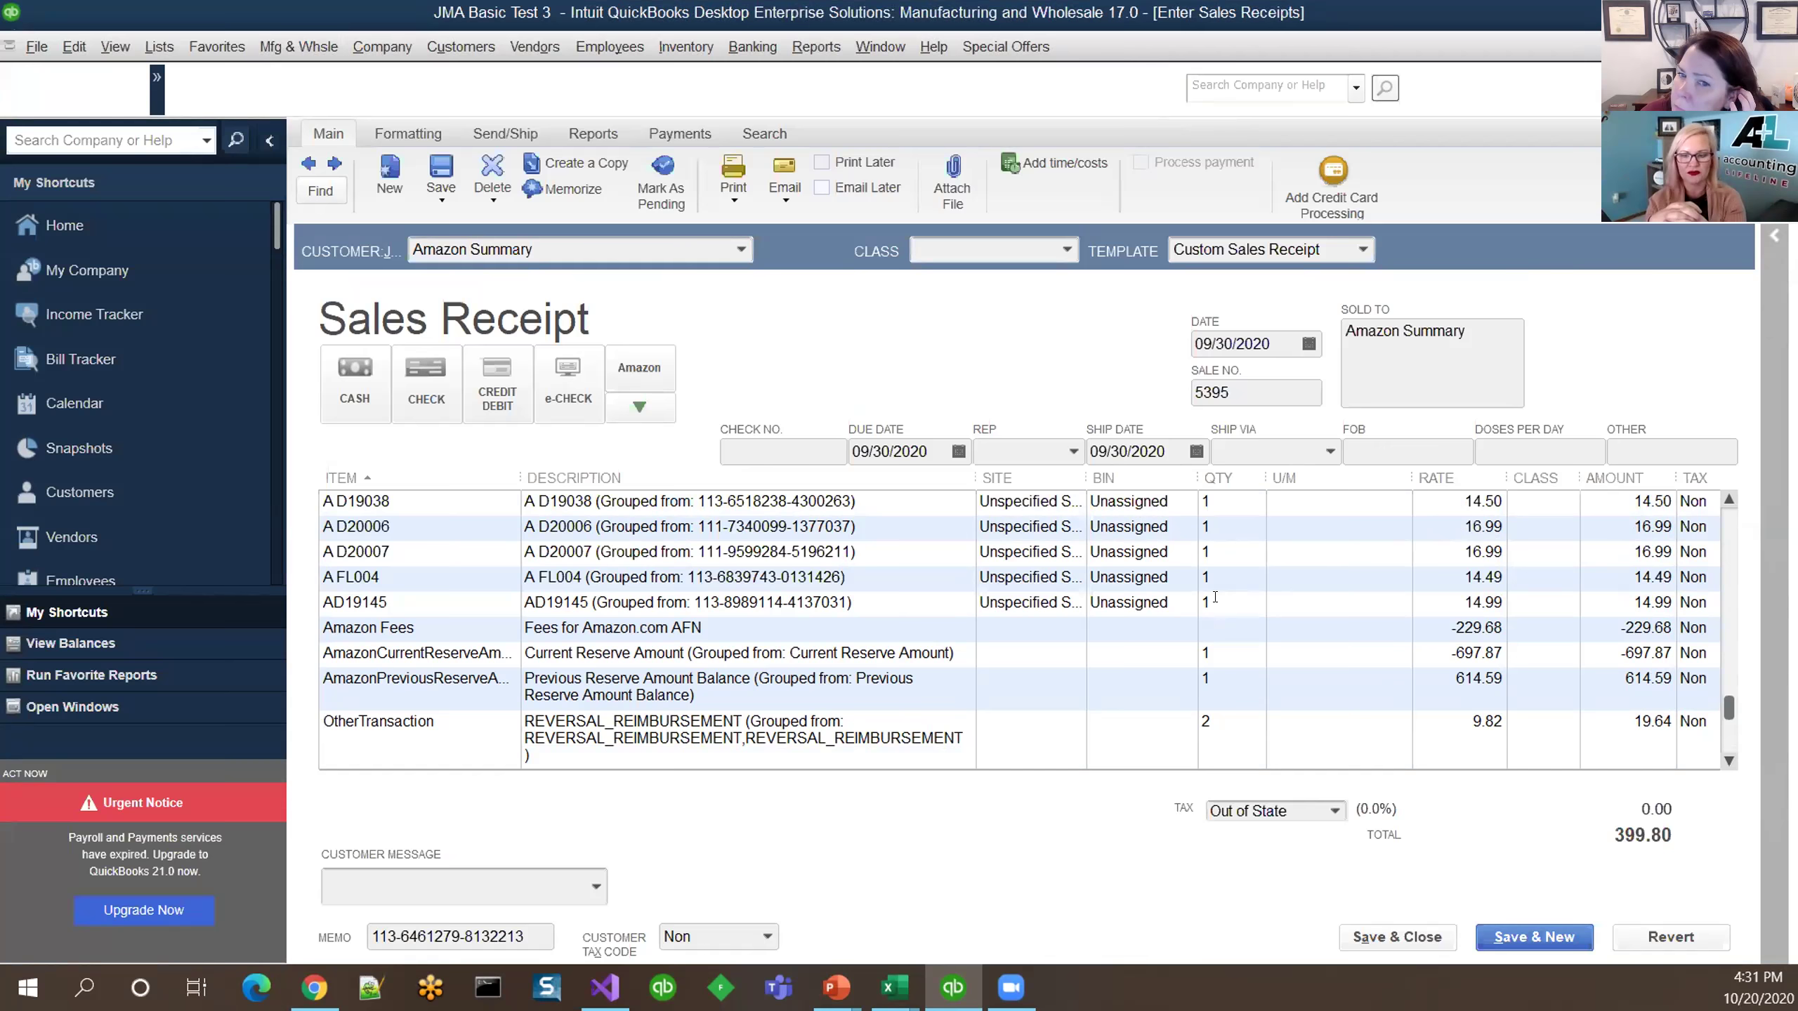
scroll(1209, 605, "down", 1)
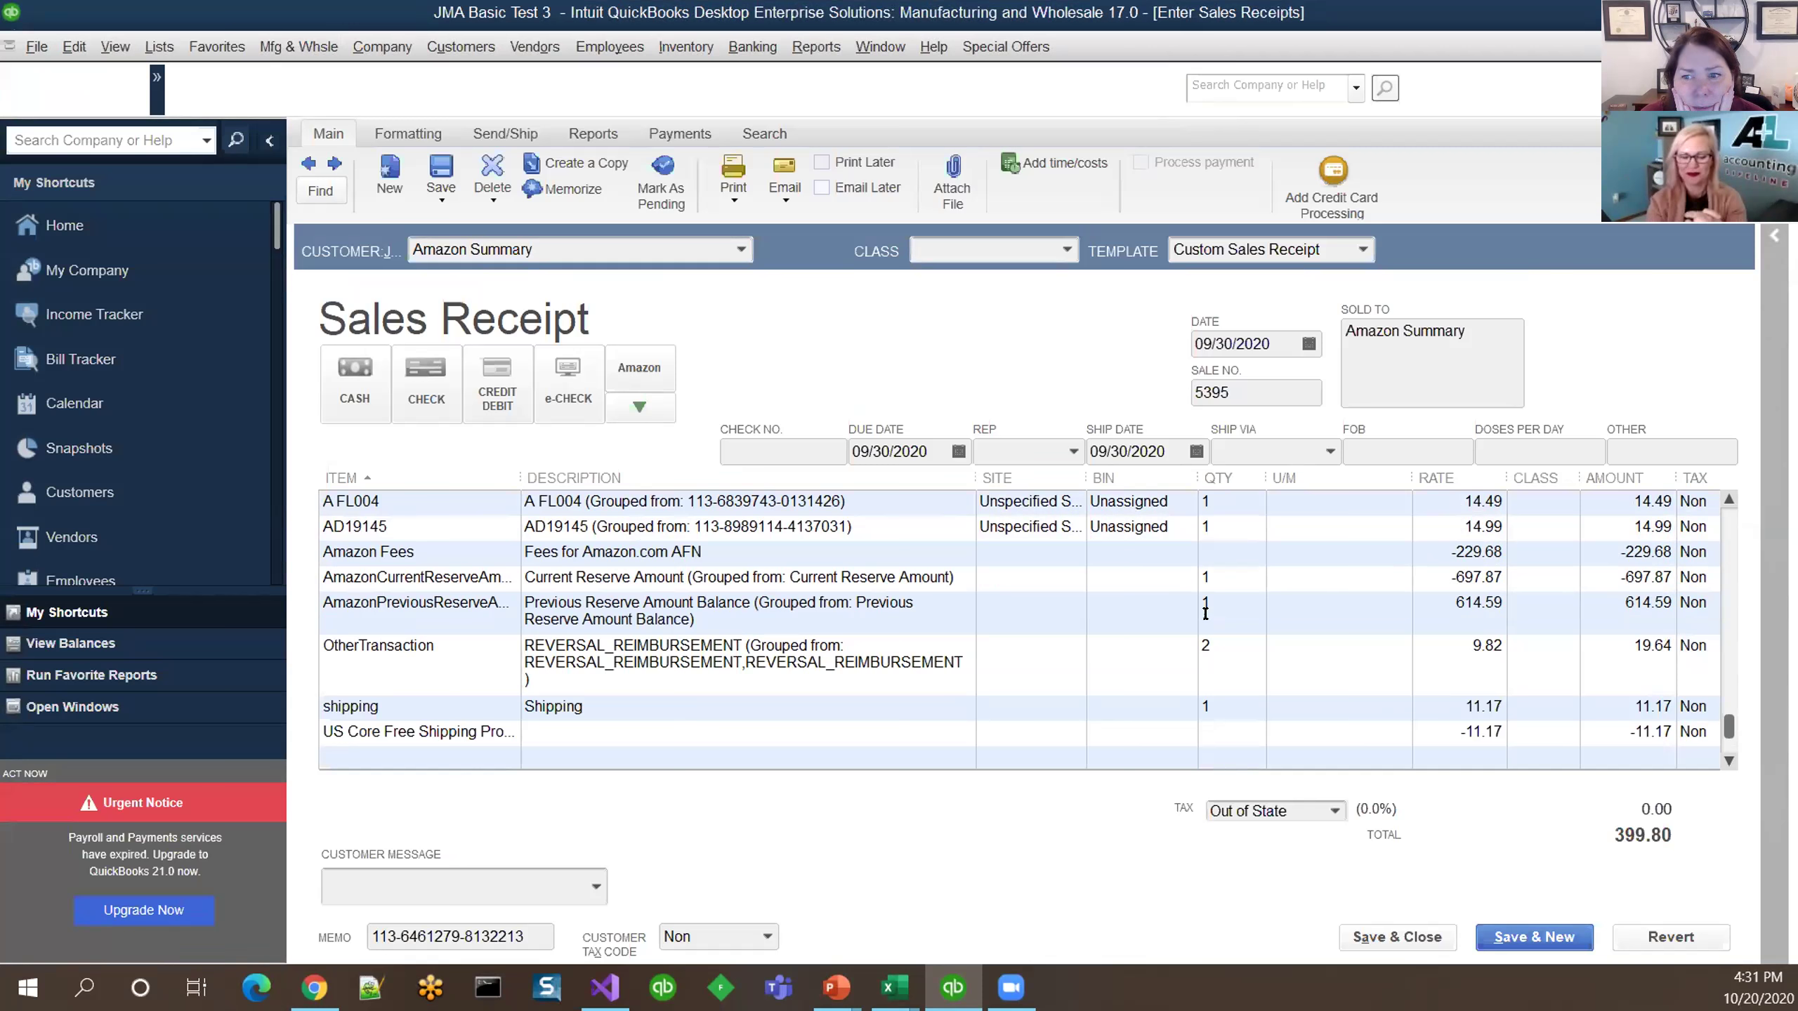
scroll(1205, 613, "up", 5)
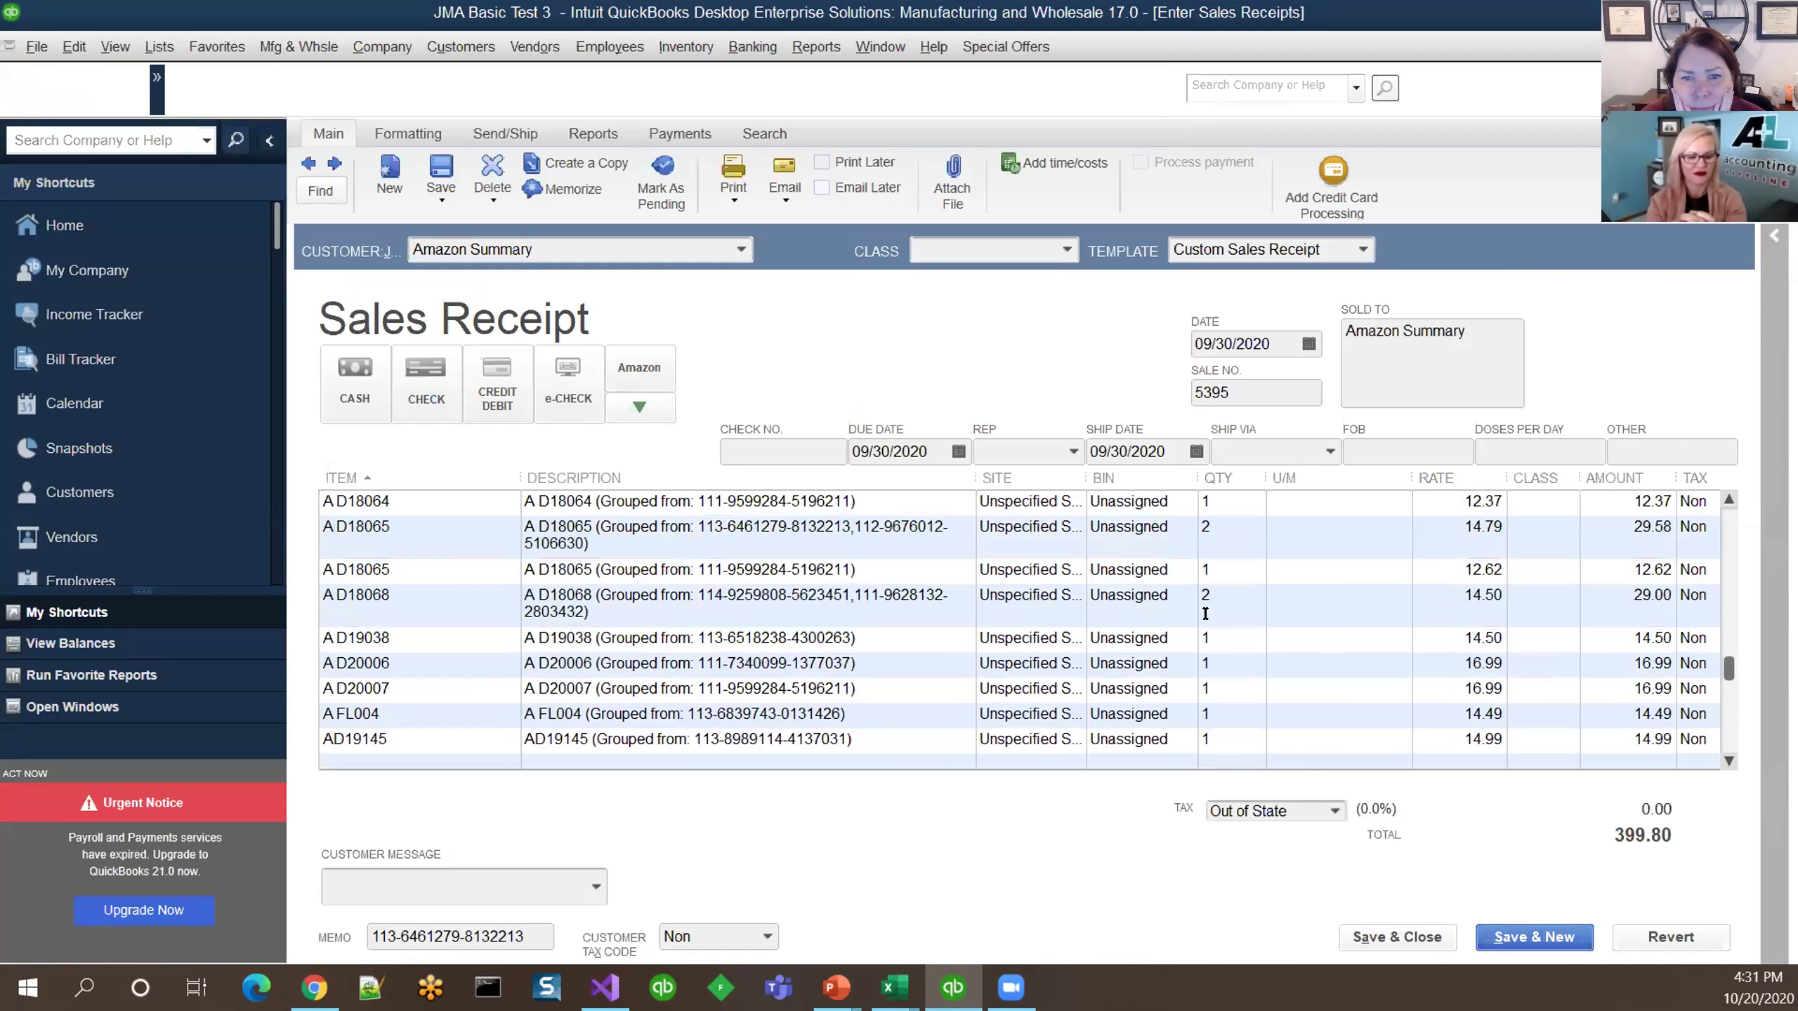
double_click(582, 541)
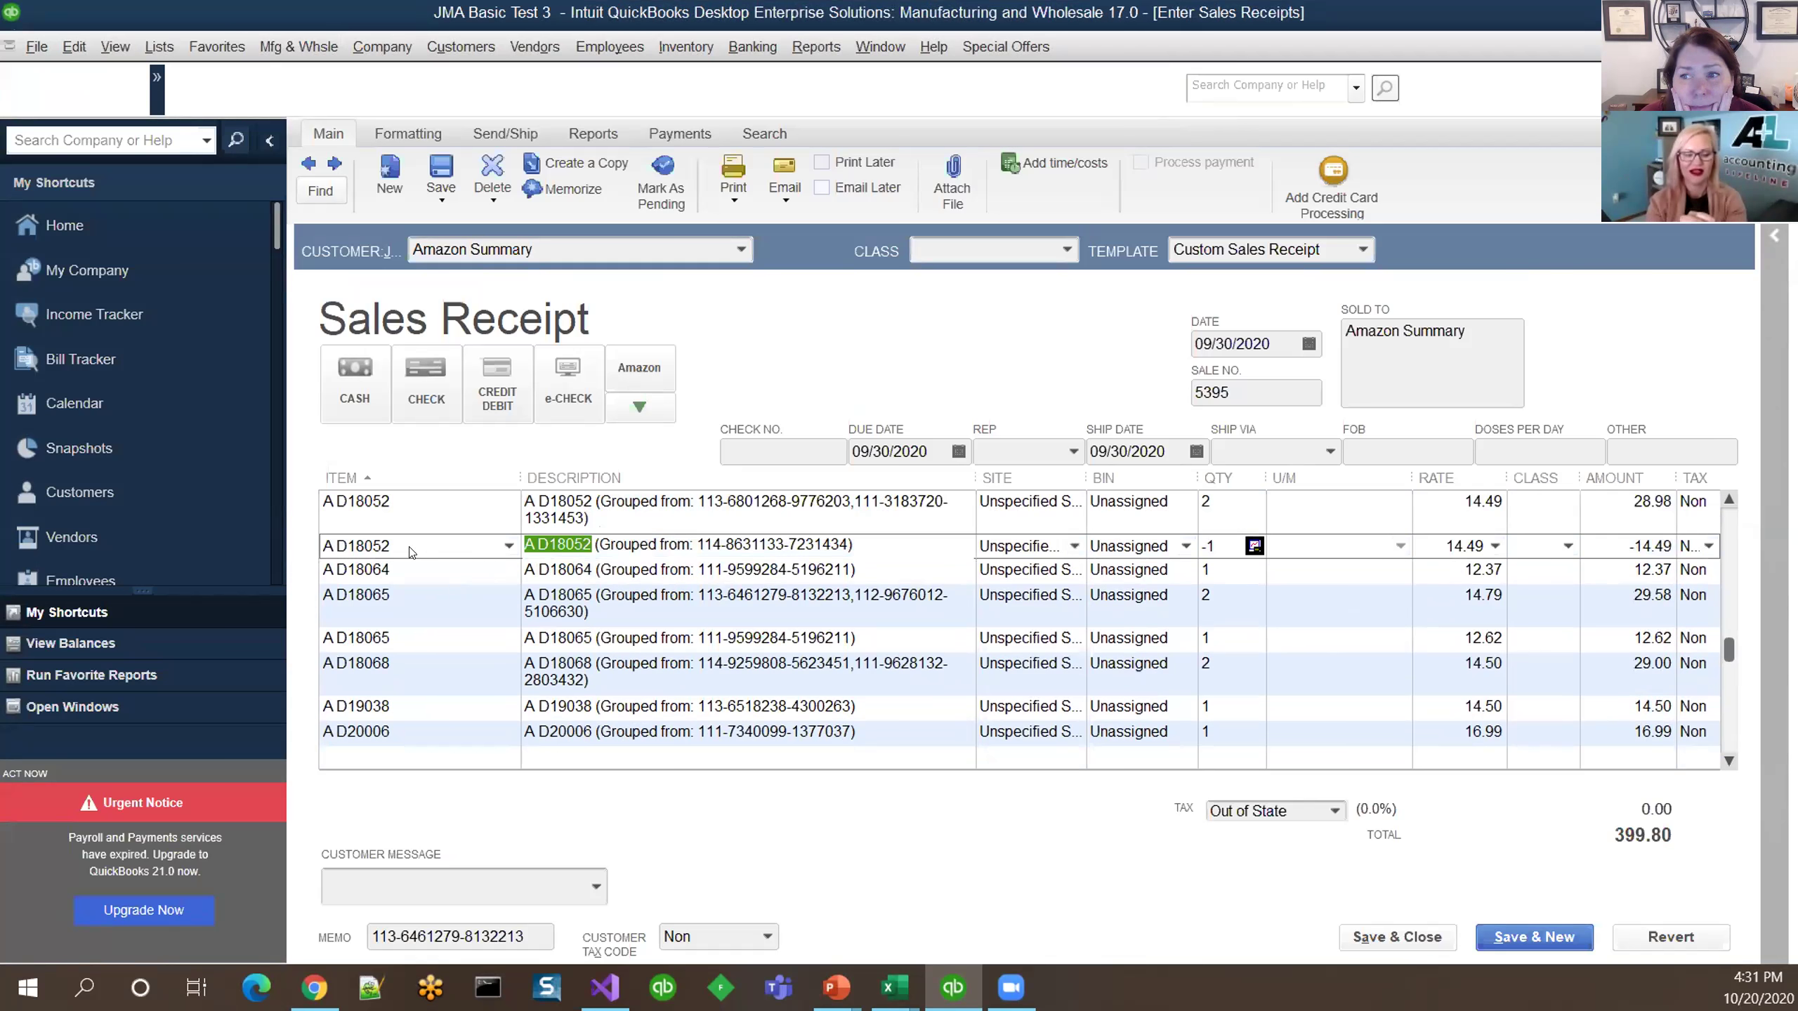
scroll(795, 657, "down", 5)
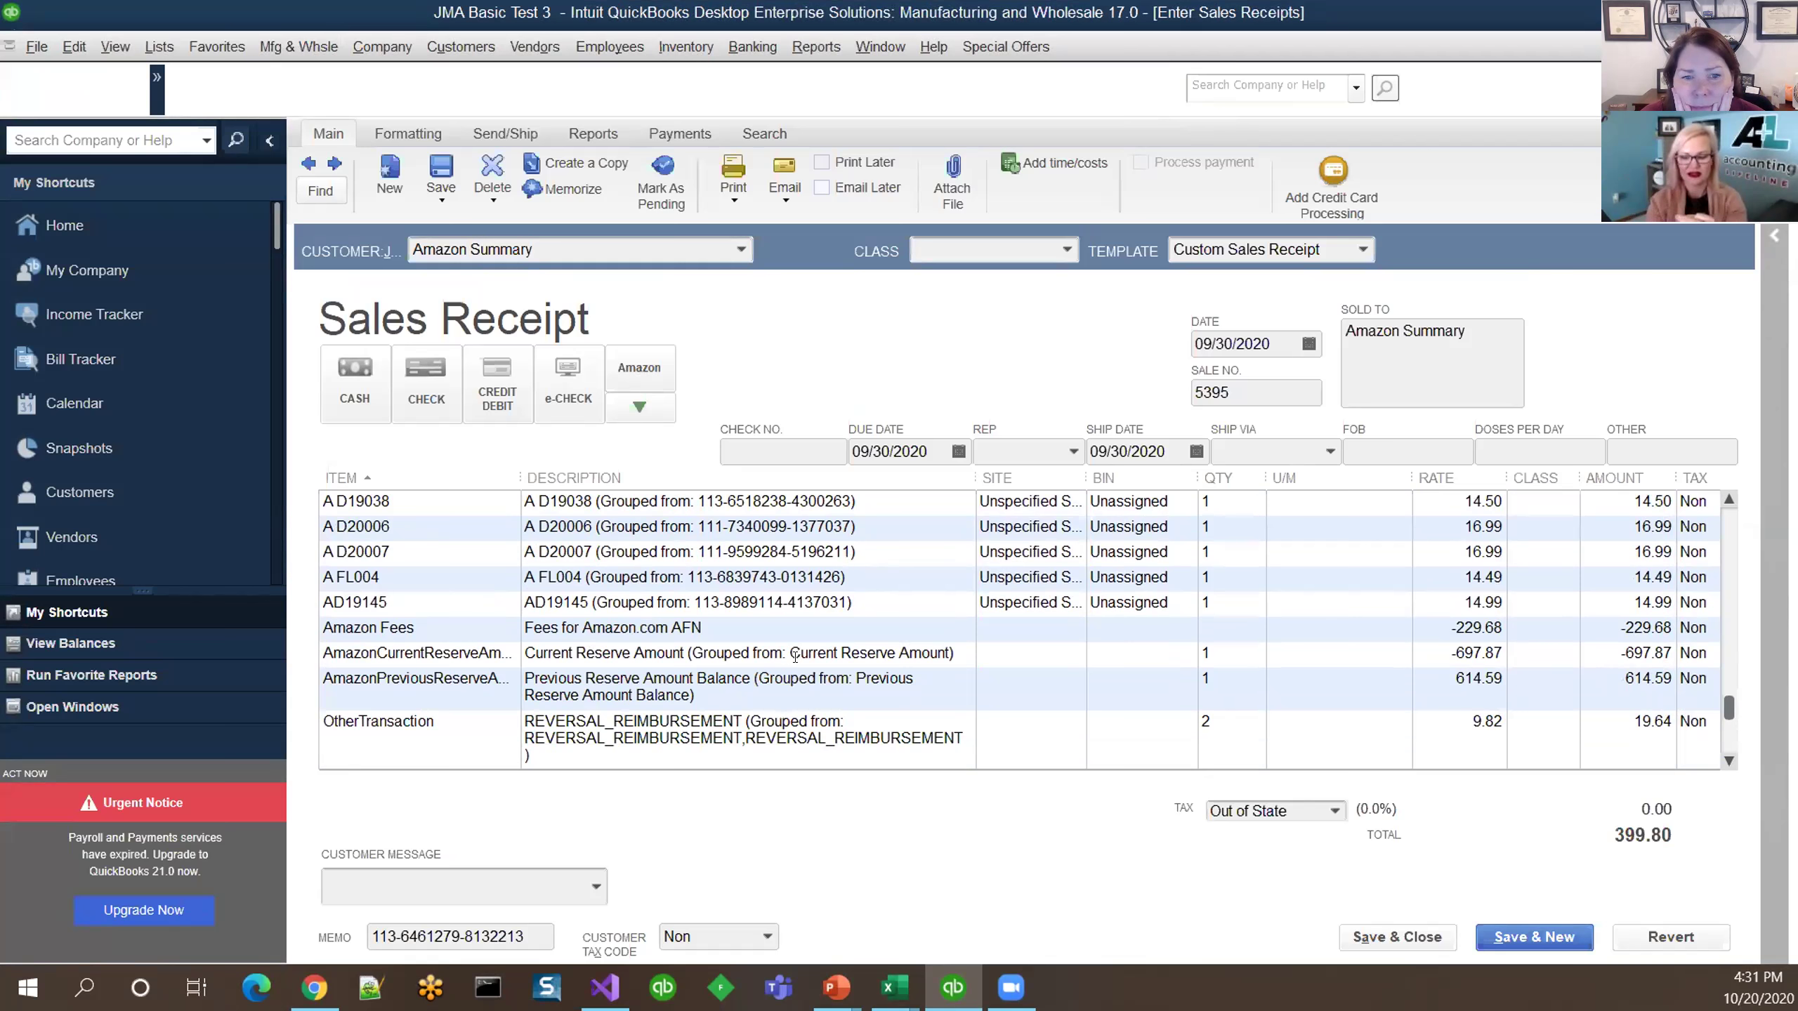
scroll(795, 655, "down", 2)
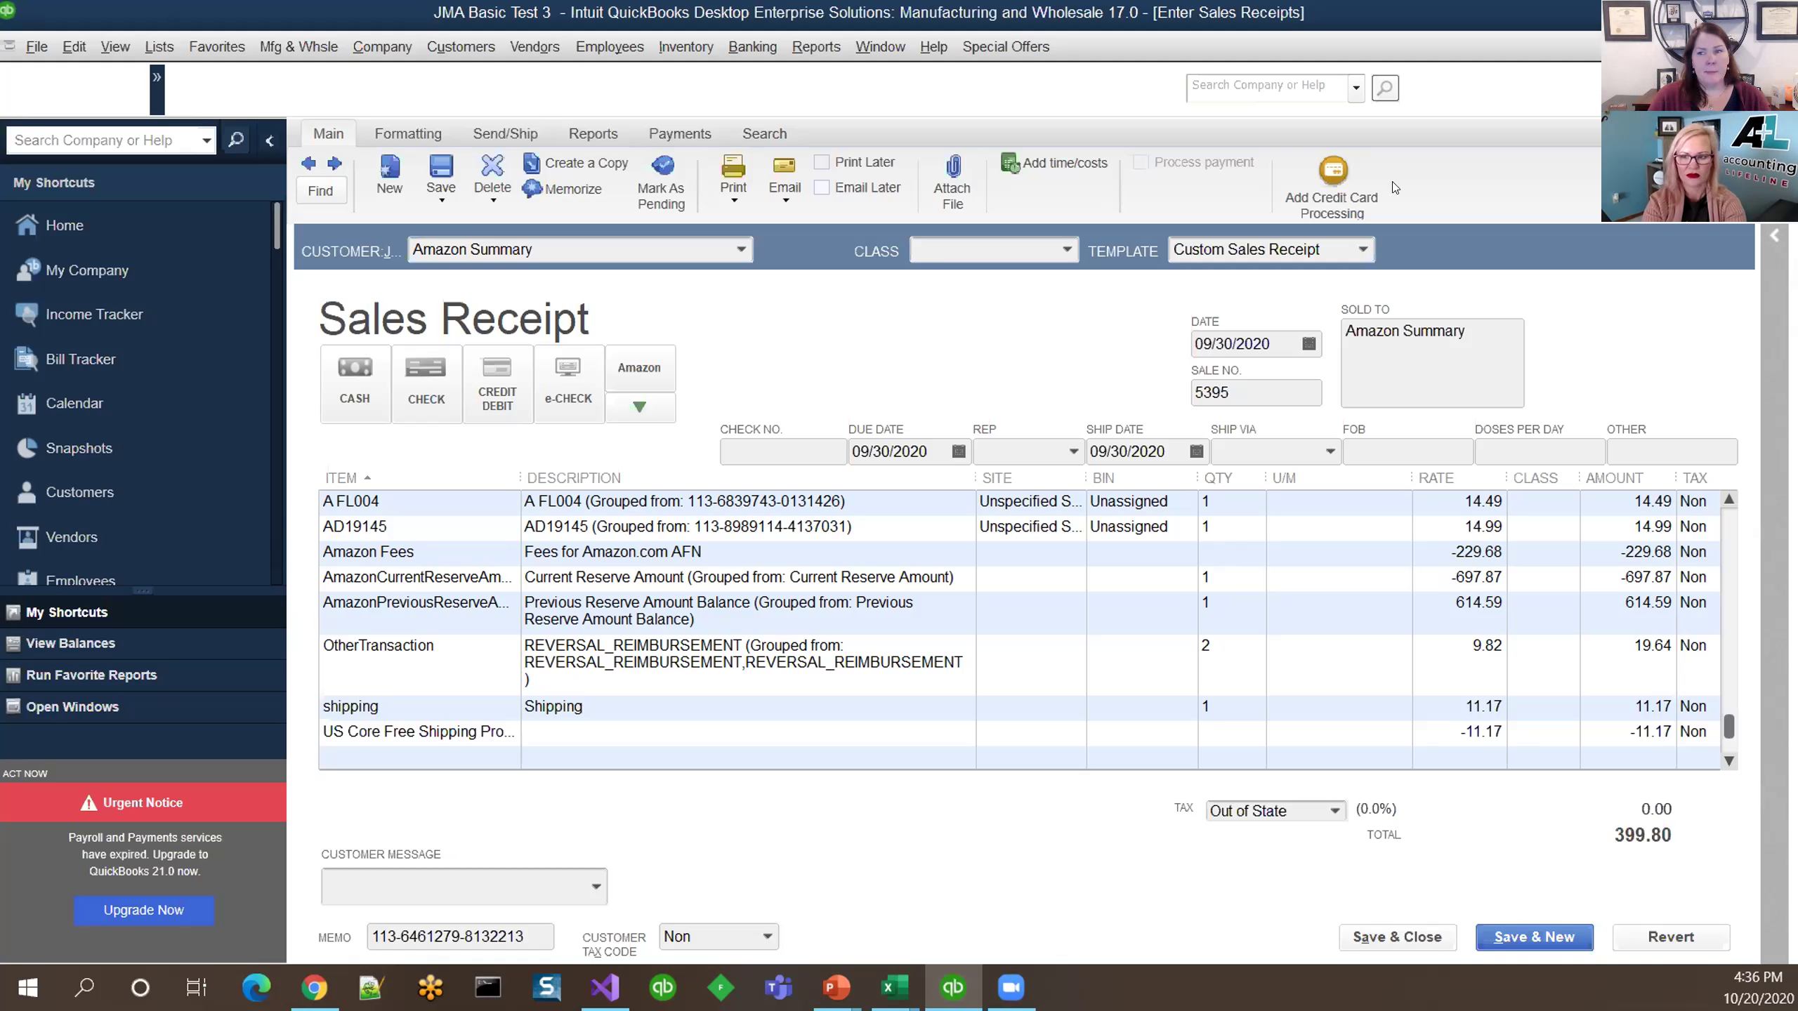
Switch to the Connex website in Chrome and log in with the prefilled account credentials
key("alt+Tab")
left_click(85, 316)
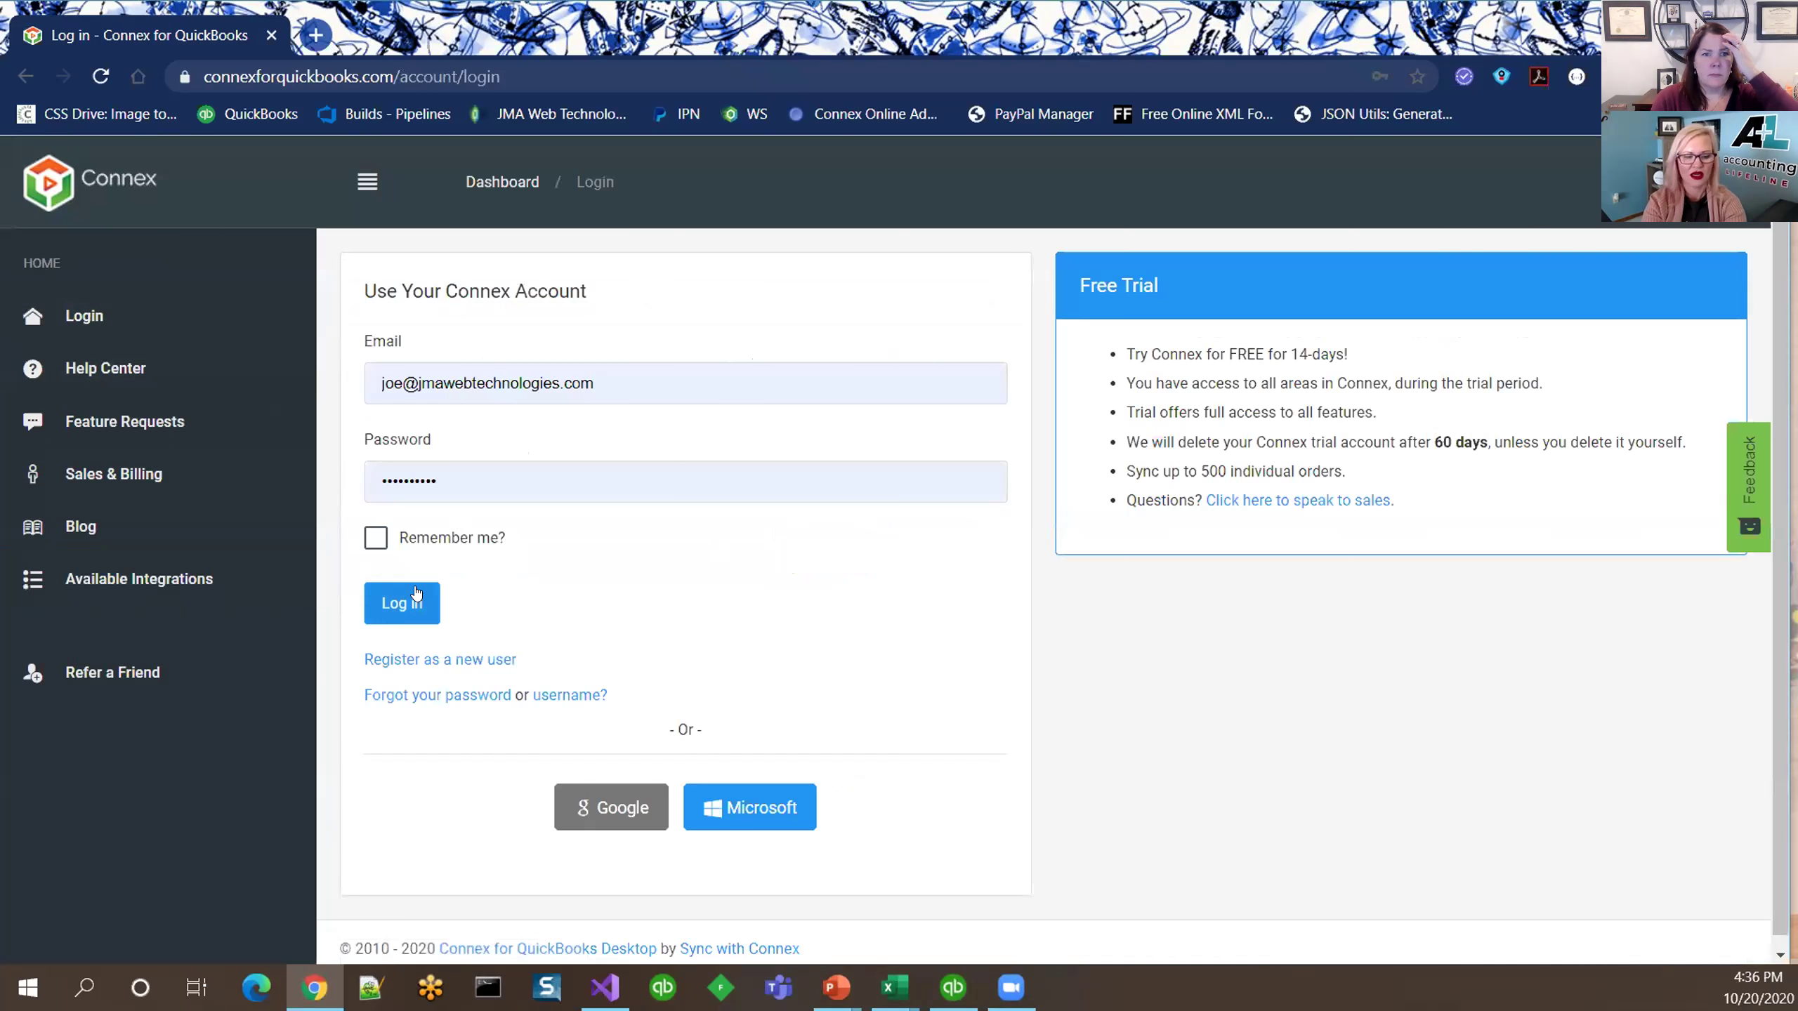
left_click(416, 594)
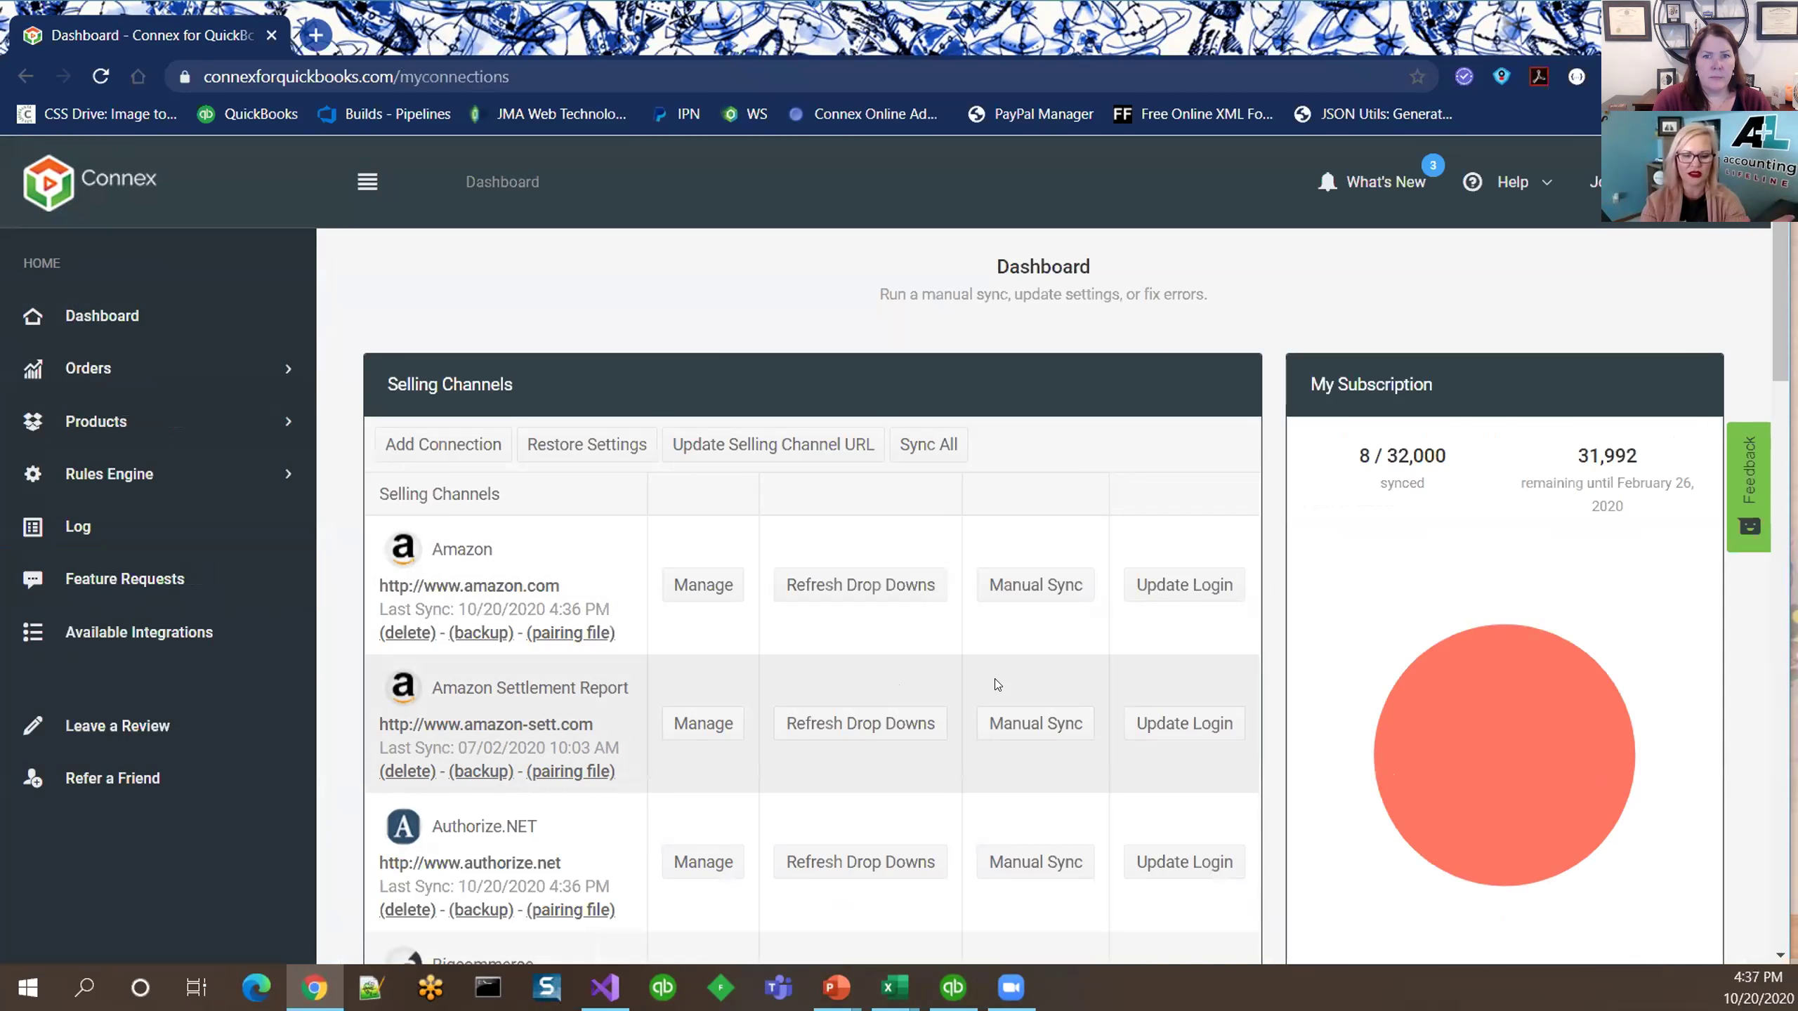
Look through the selling channels offered for a new connection and return to the dashboard without adding one
scroll(994, 678, "down", 1)
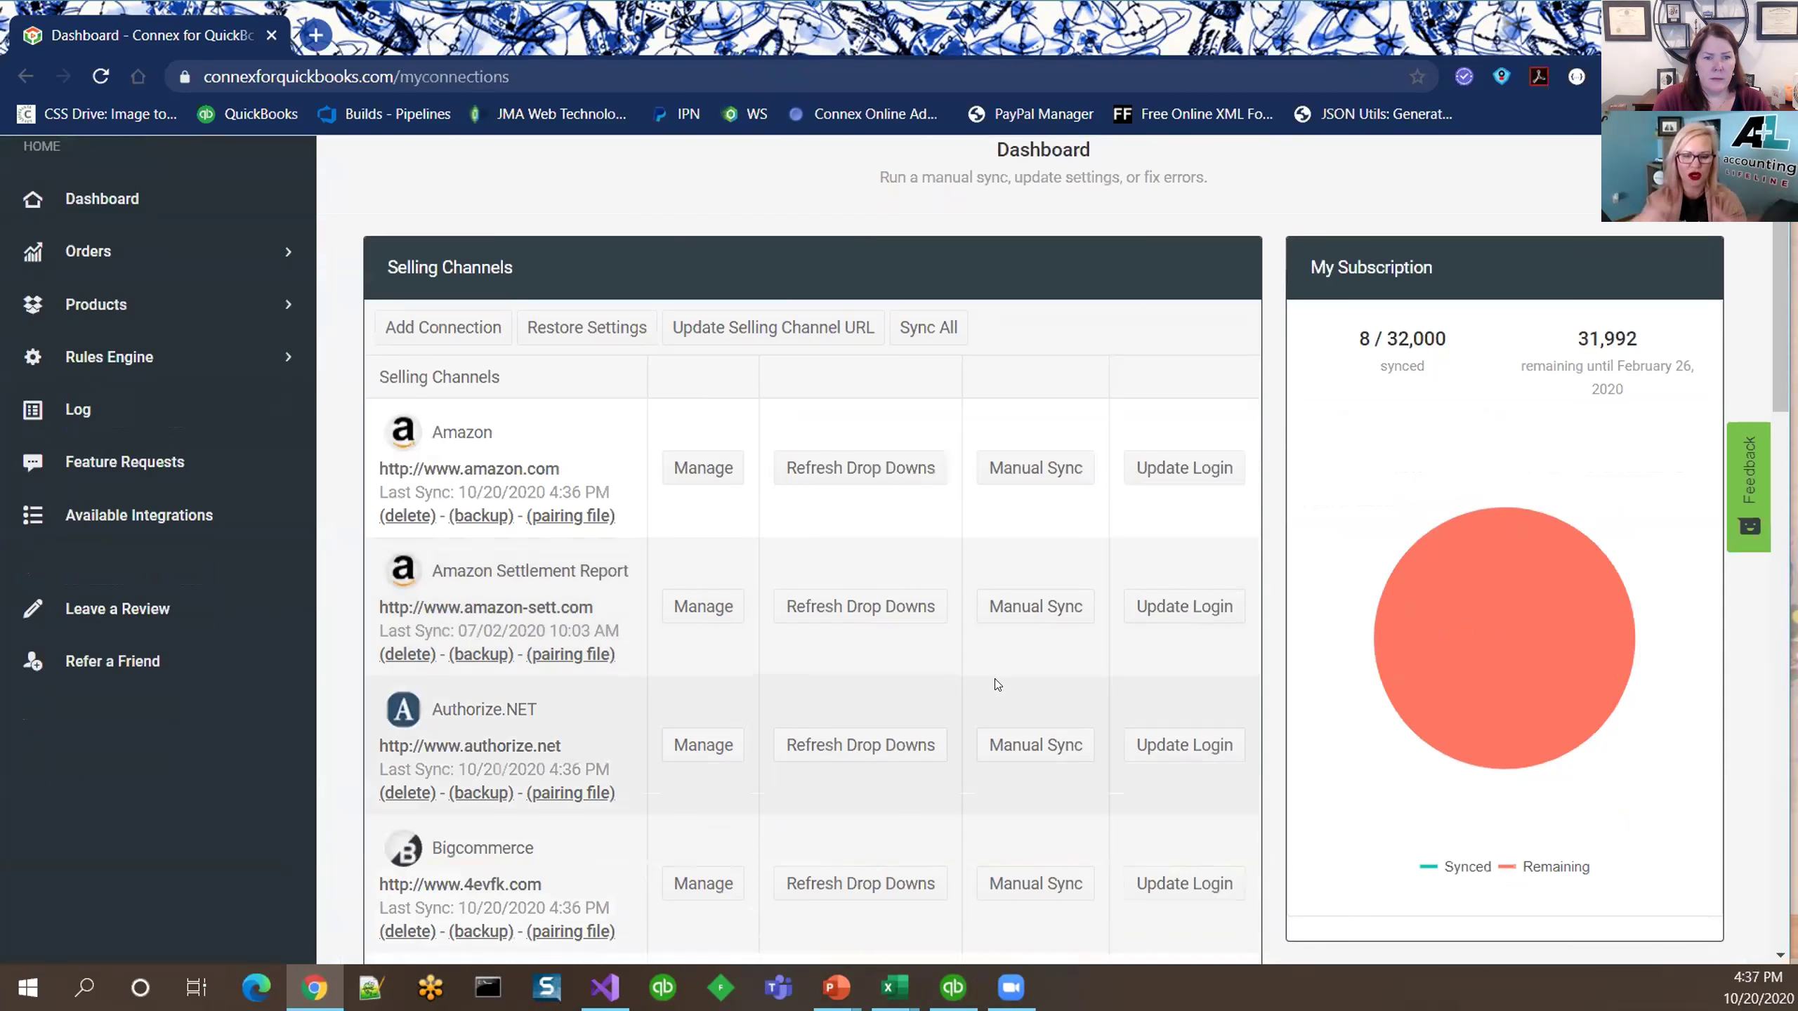
left_click(474, 327)
left_click(948, 679)
left_click(759, 566)
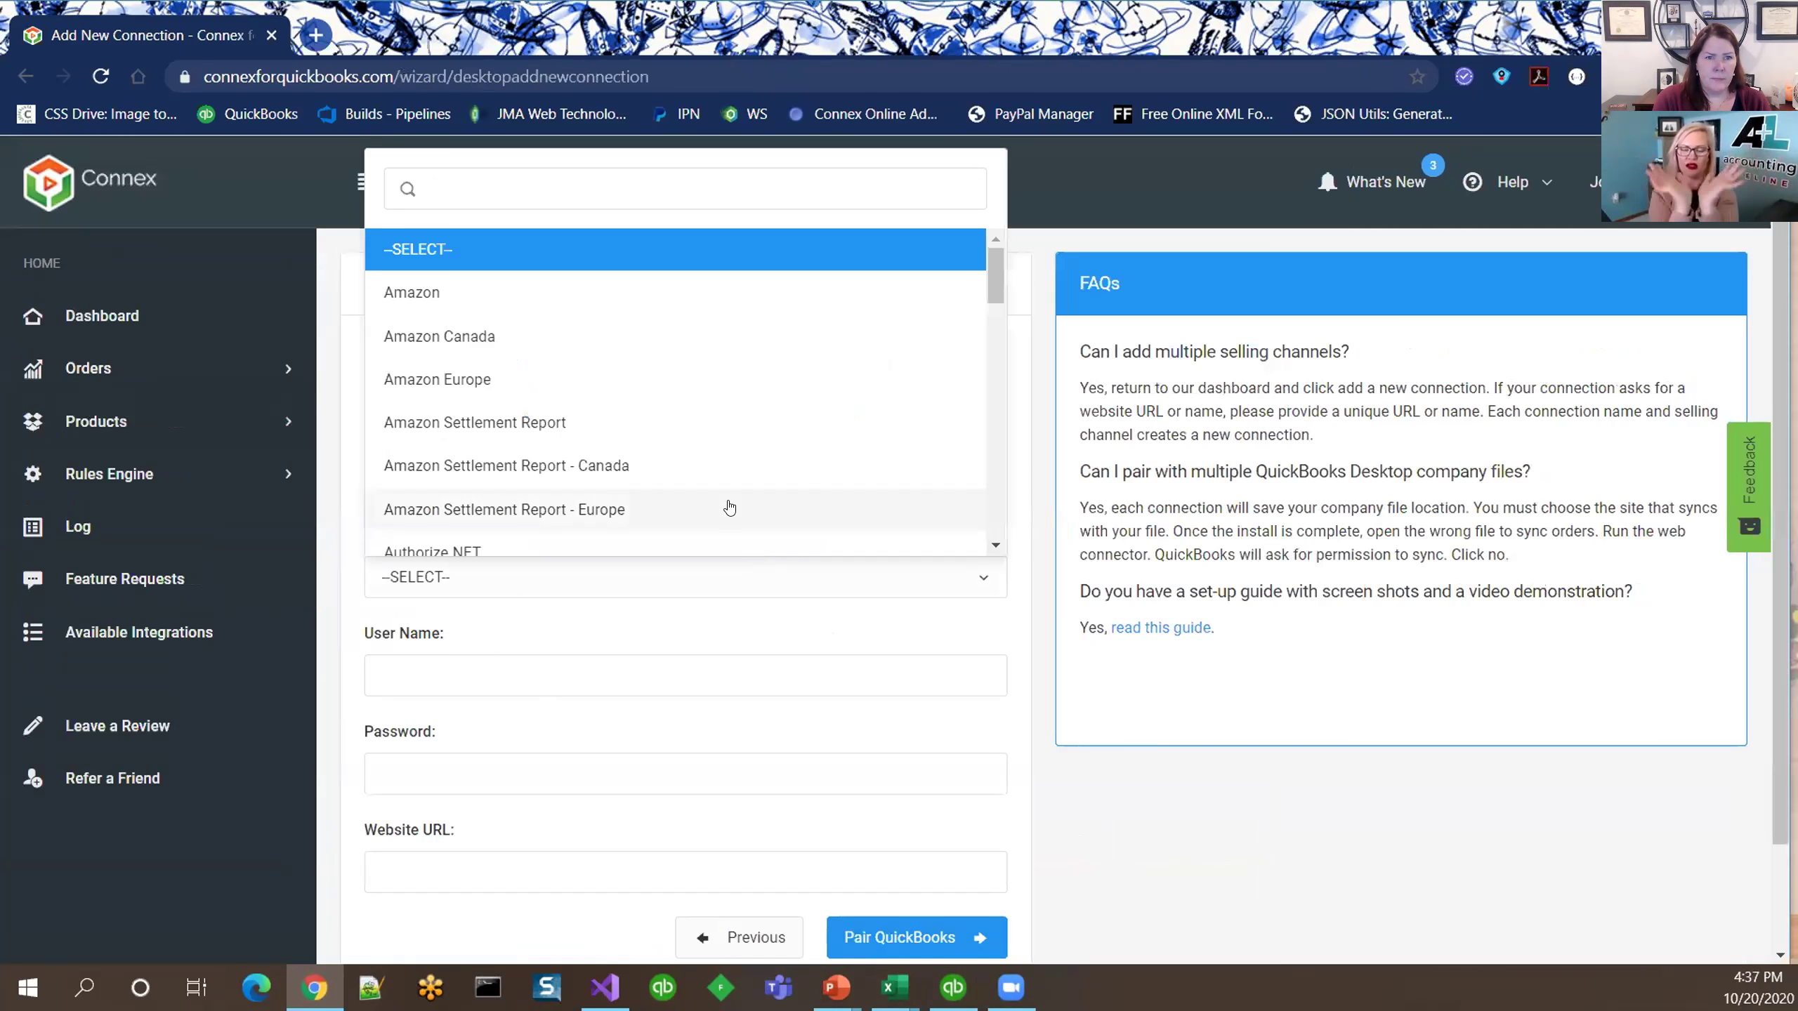
scroll(727, 508, "down", 5)
scroll(728, 508, "down", 8)
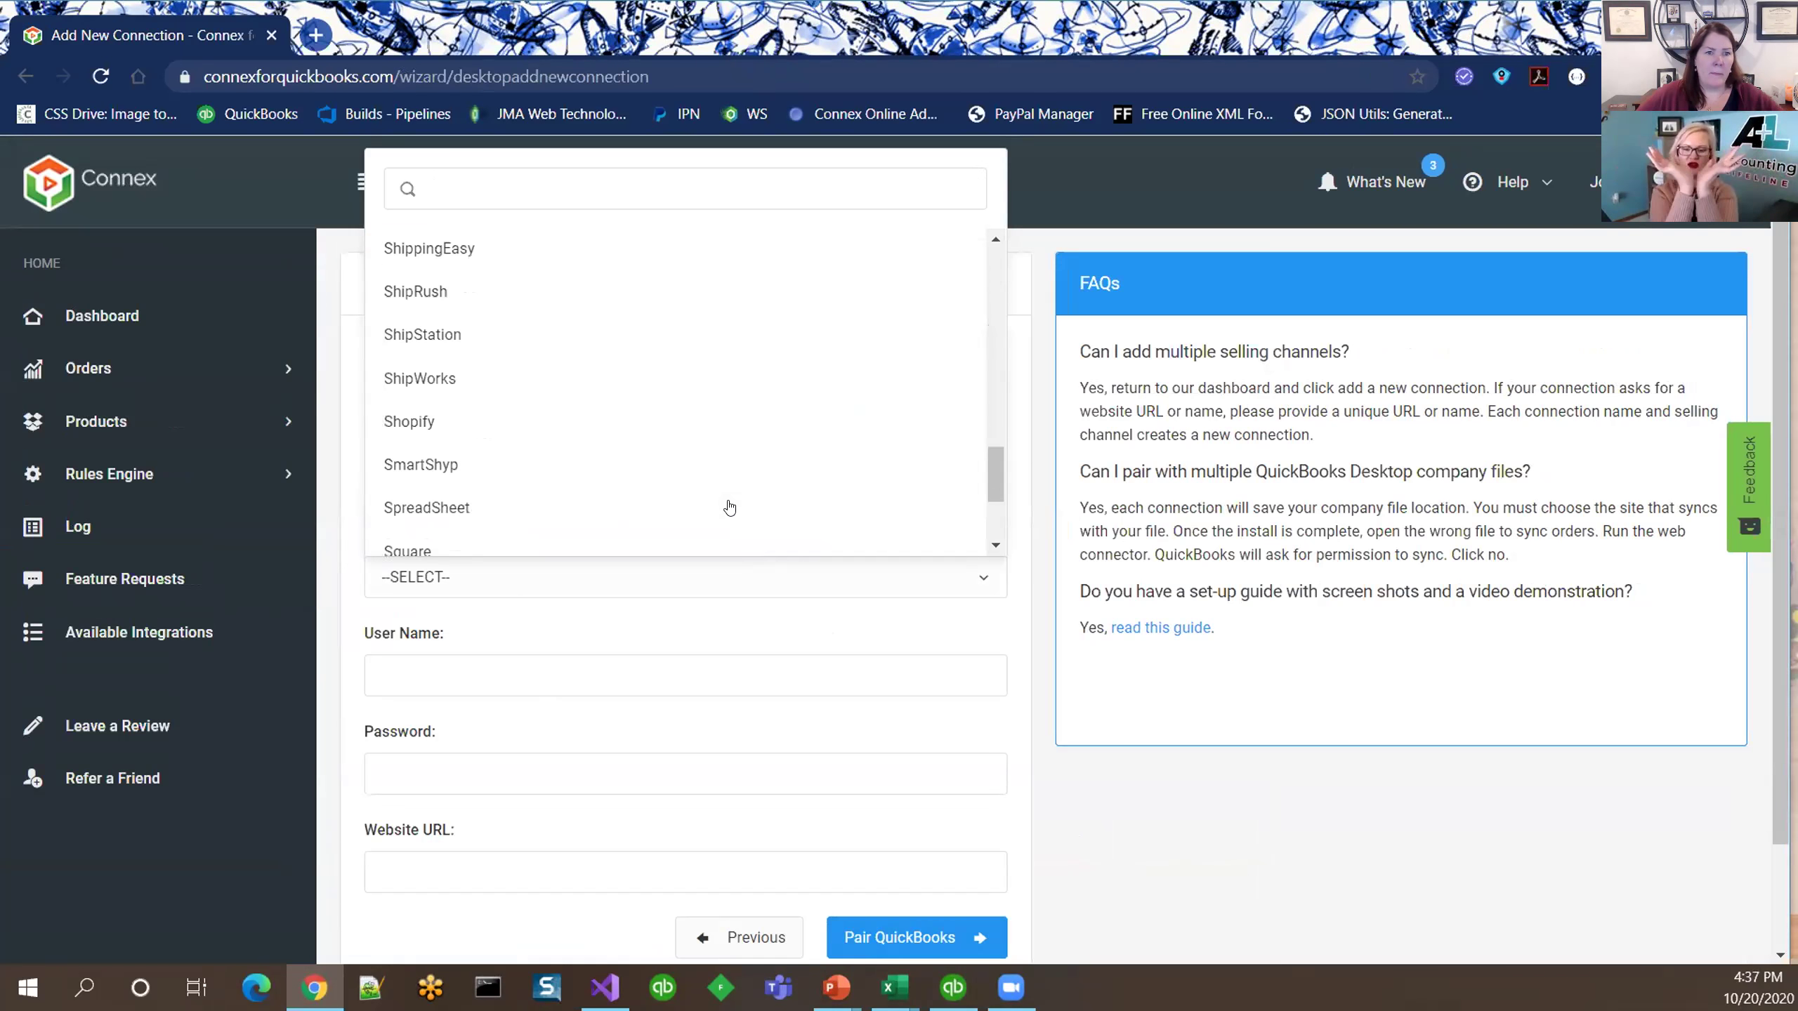
scroll(661, 403, "up", 5)
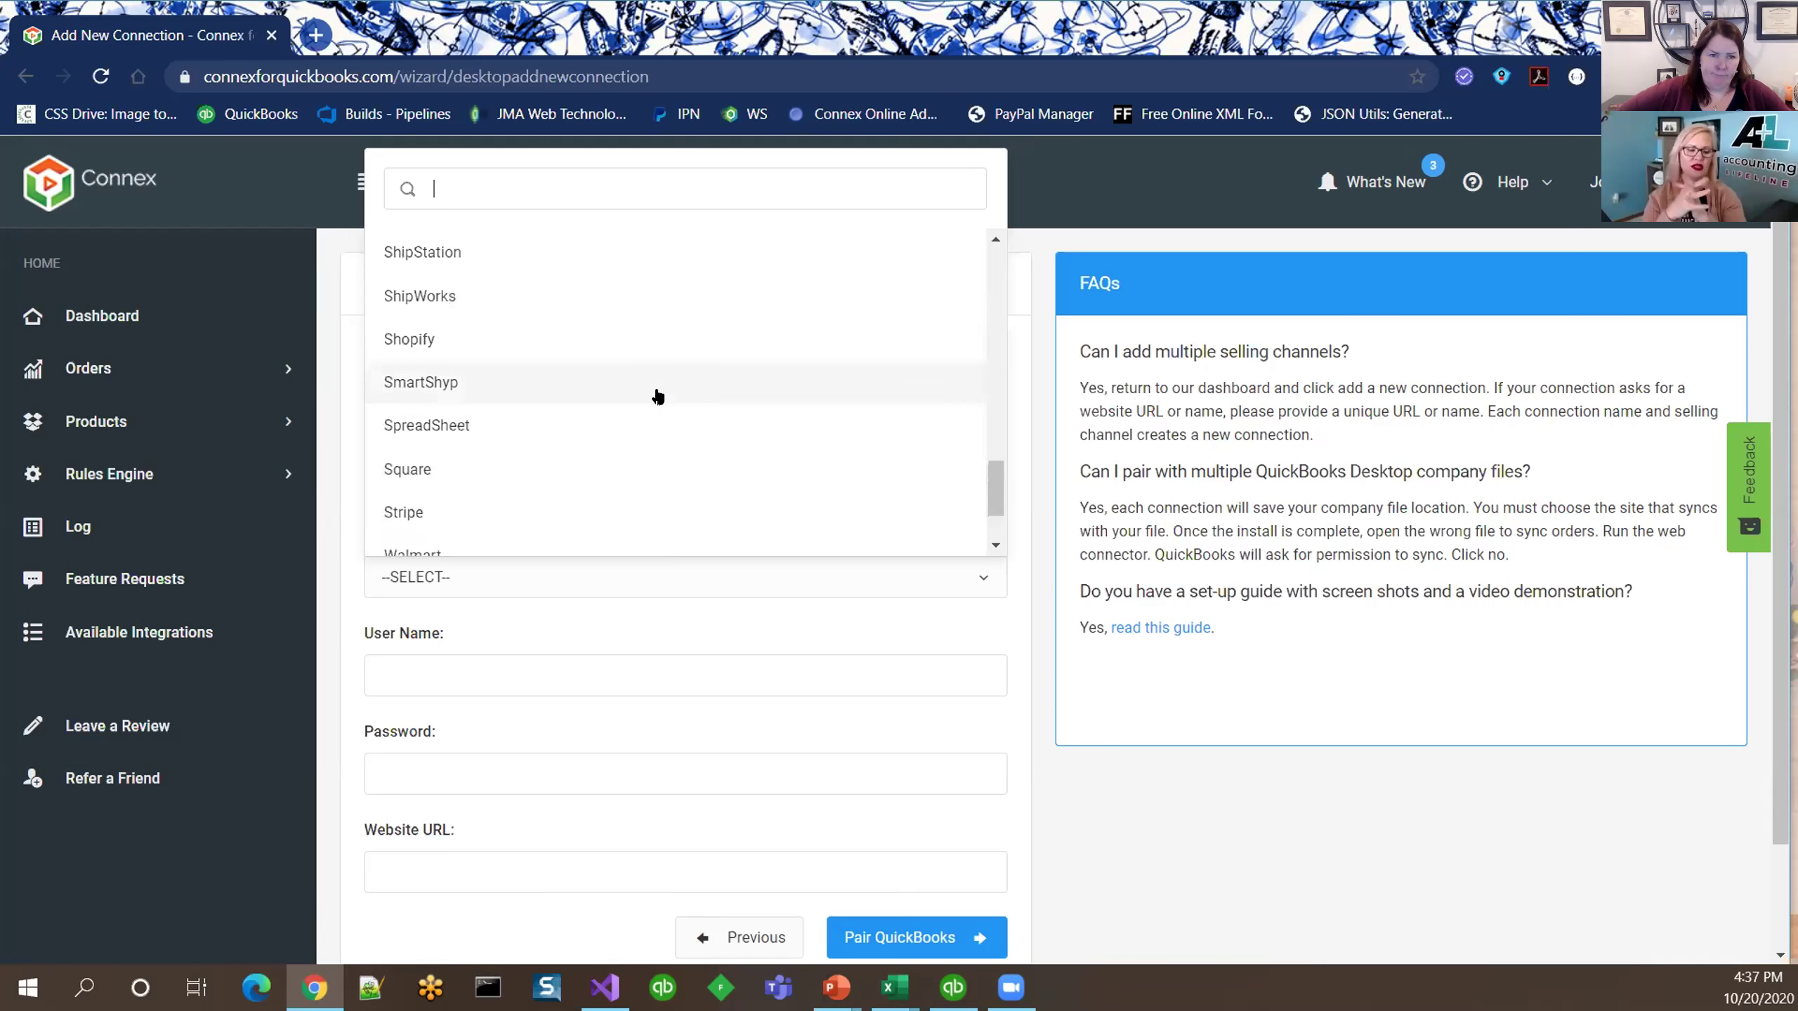
scroll(657, 397, "up", 5)
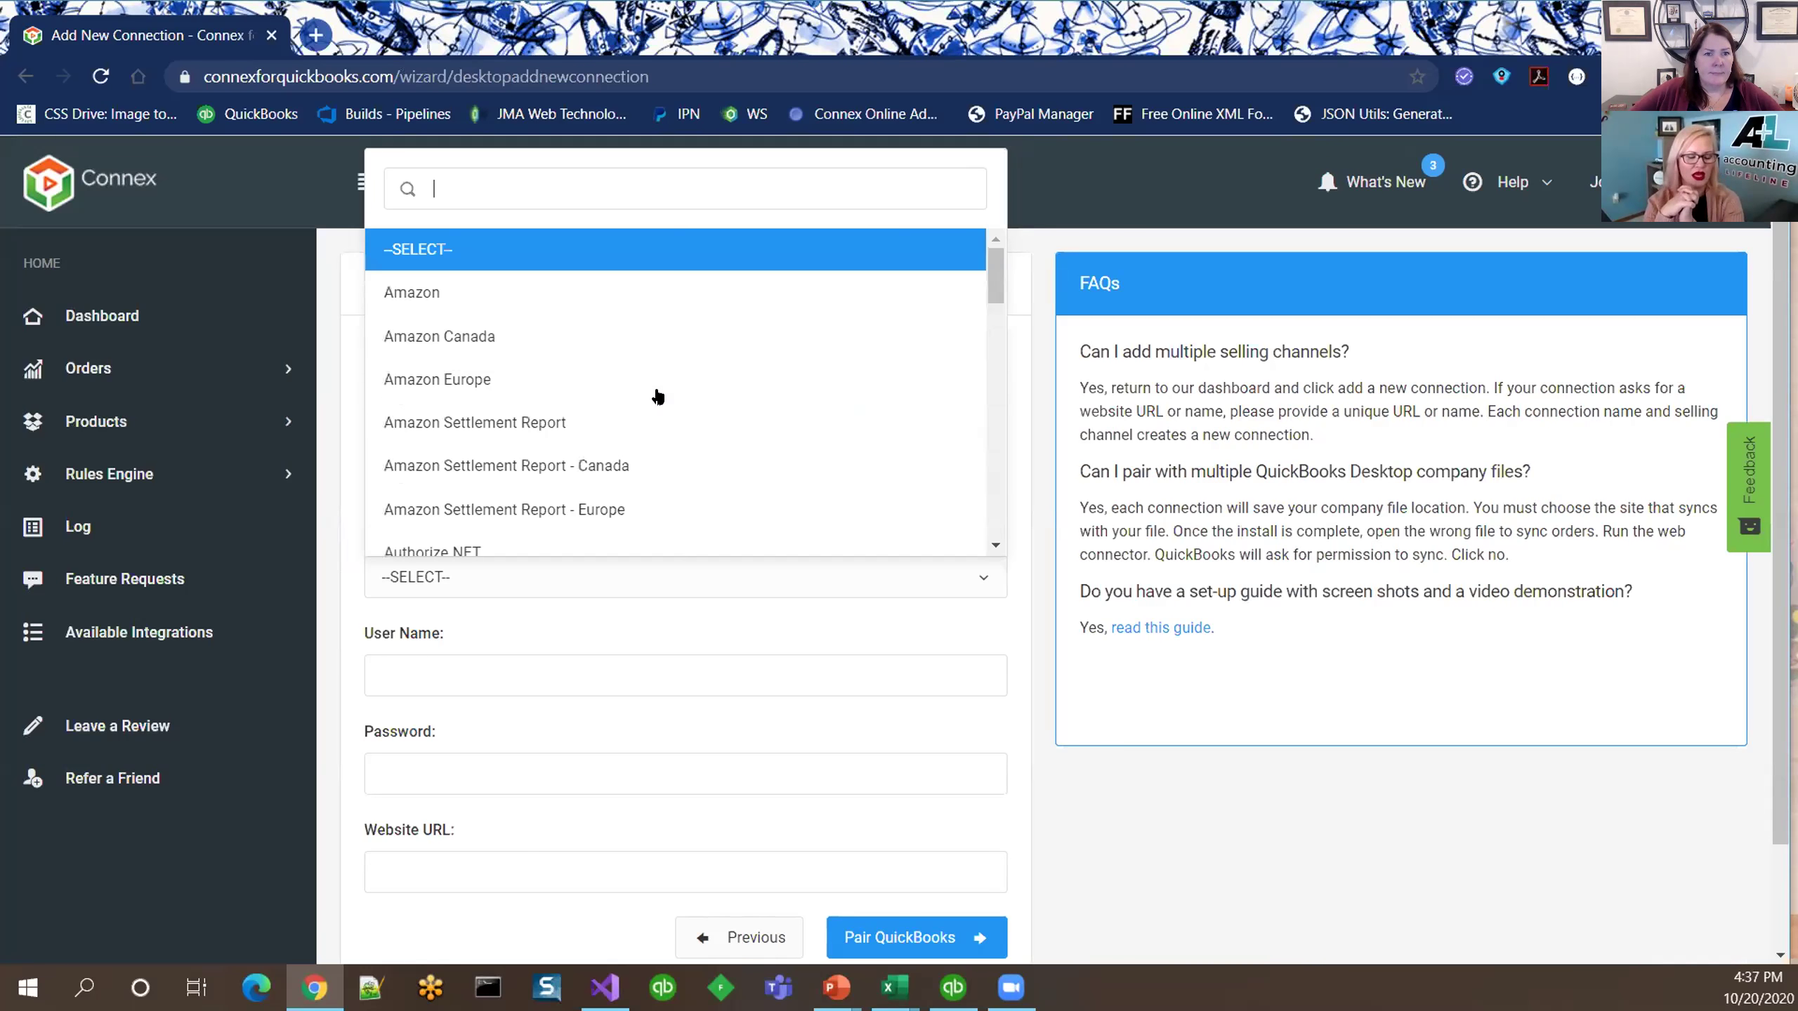
left_click(191, 324)
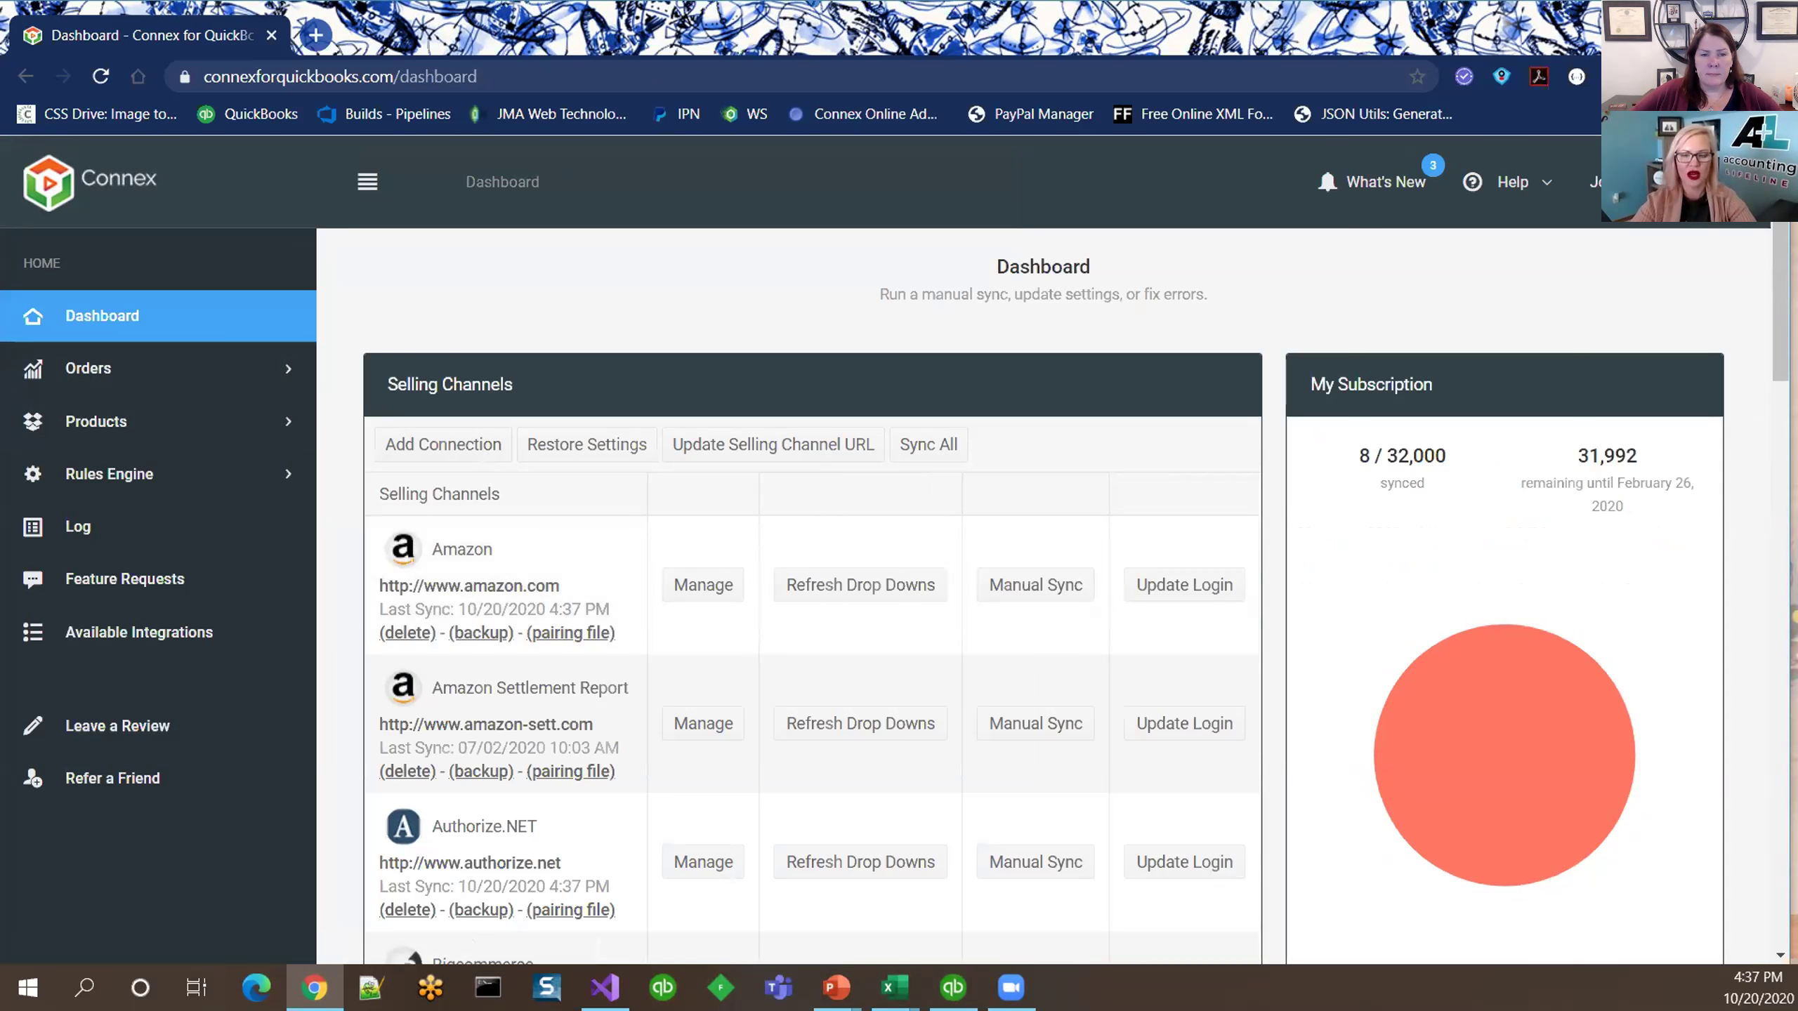
left_click(149, 368)
left_click(142, 425)
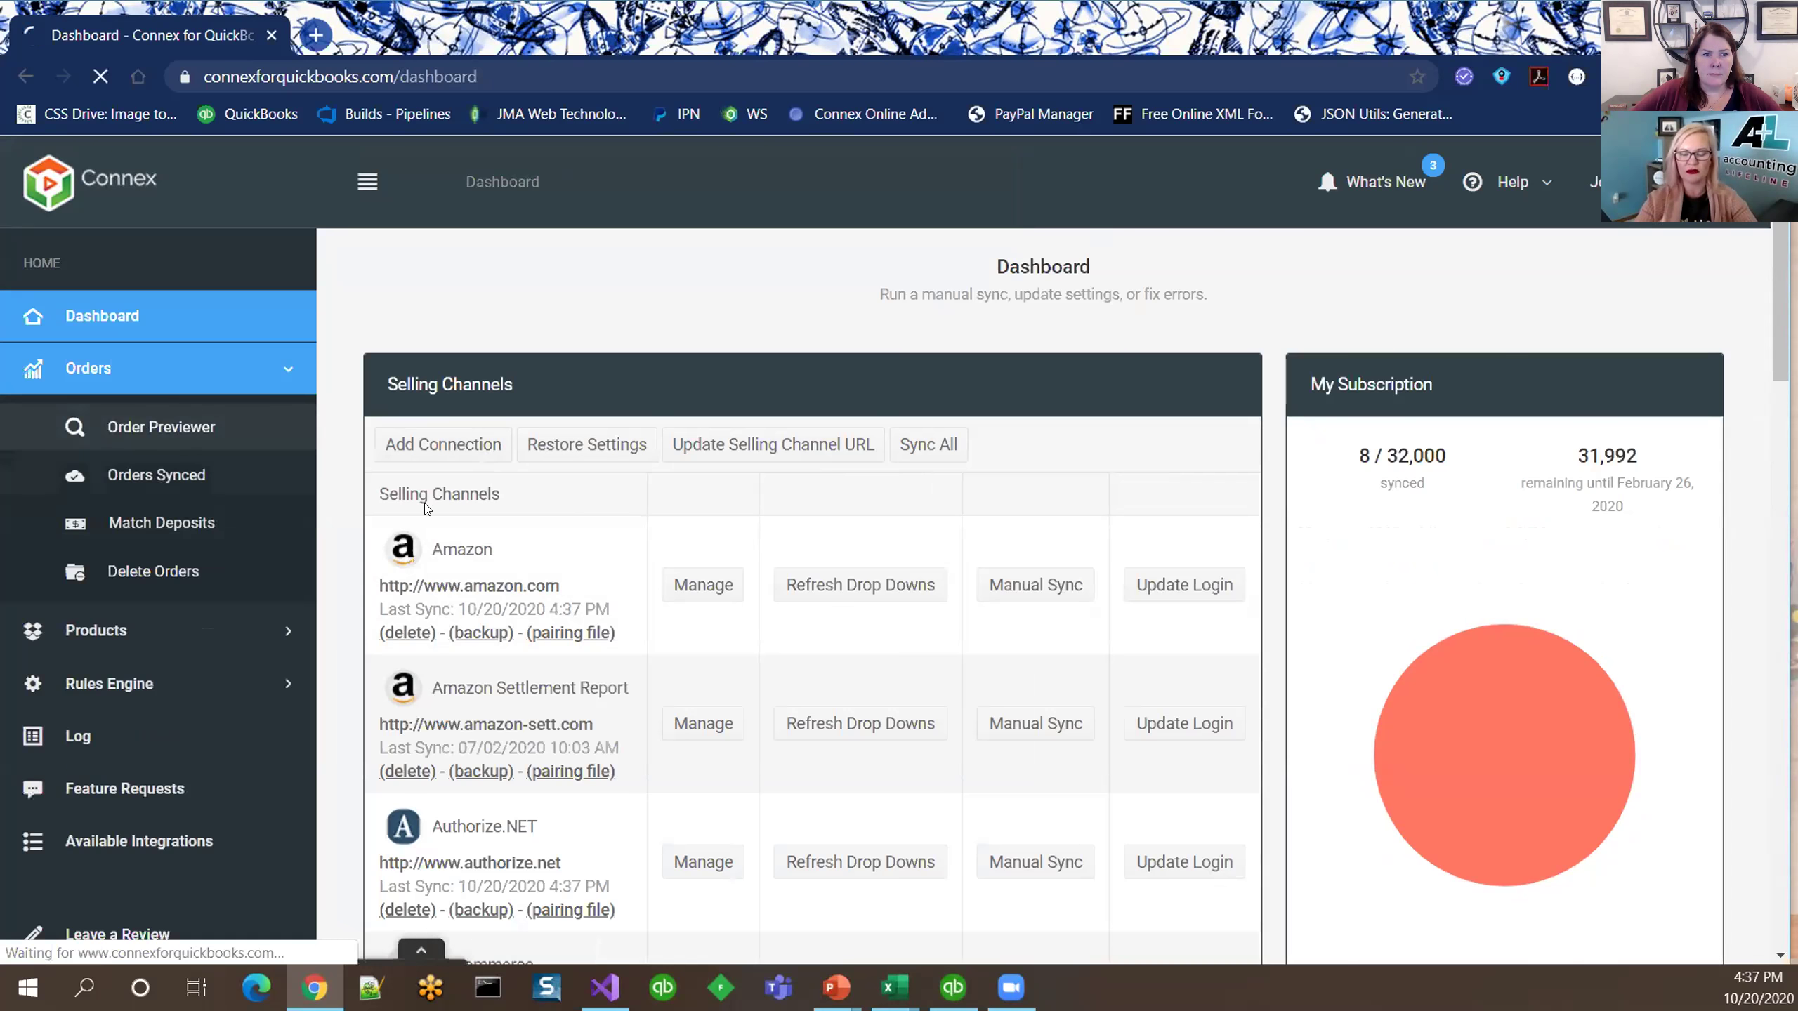
left_click(765, 356)
scroll(765, 495, "down", 5)
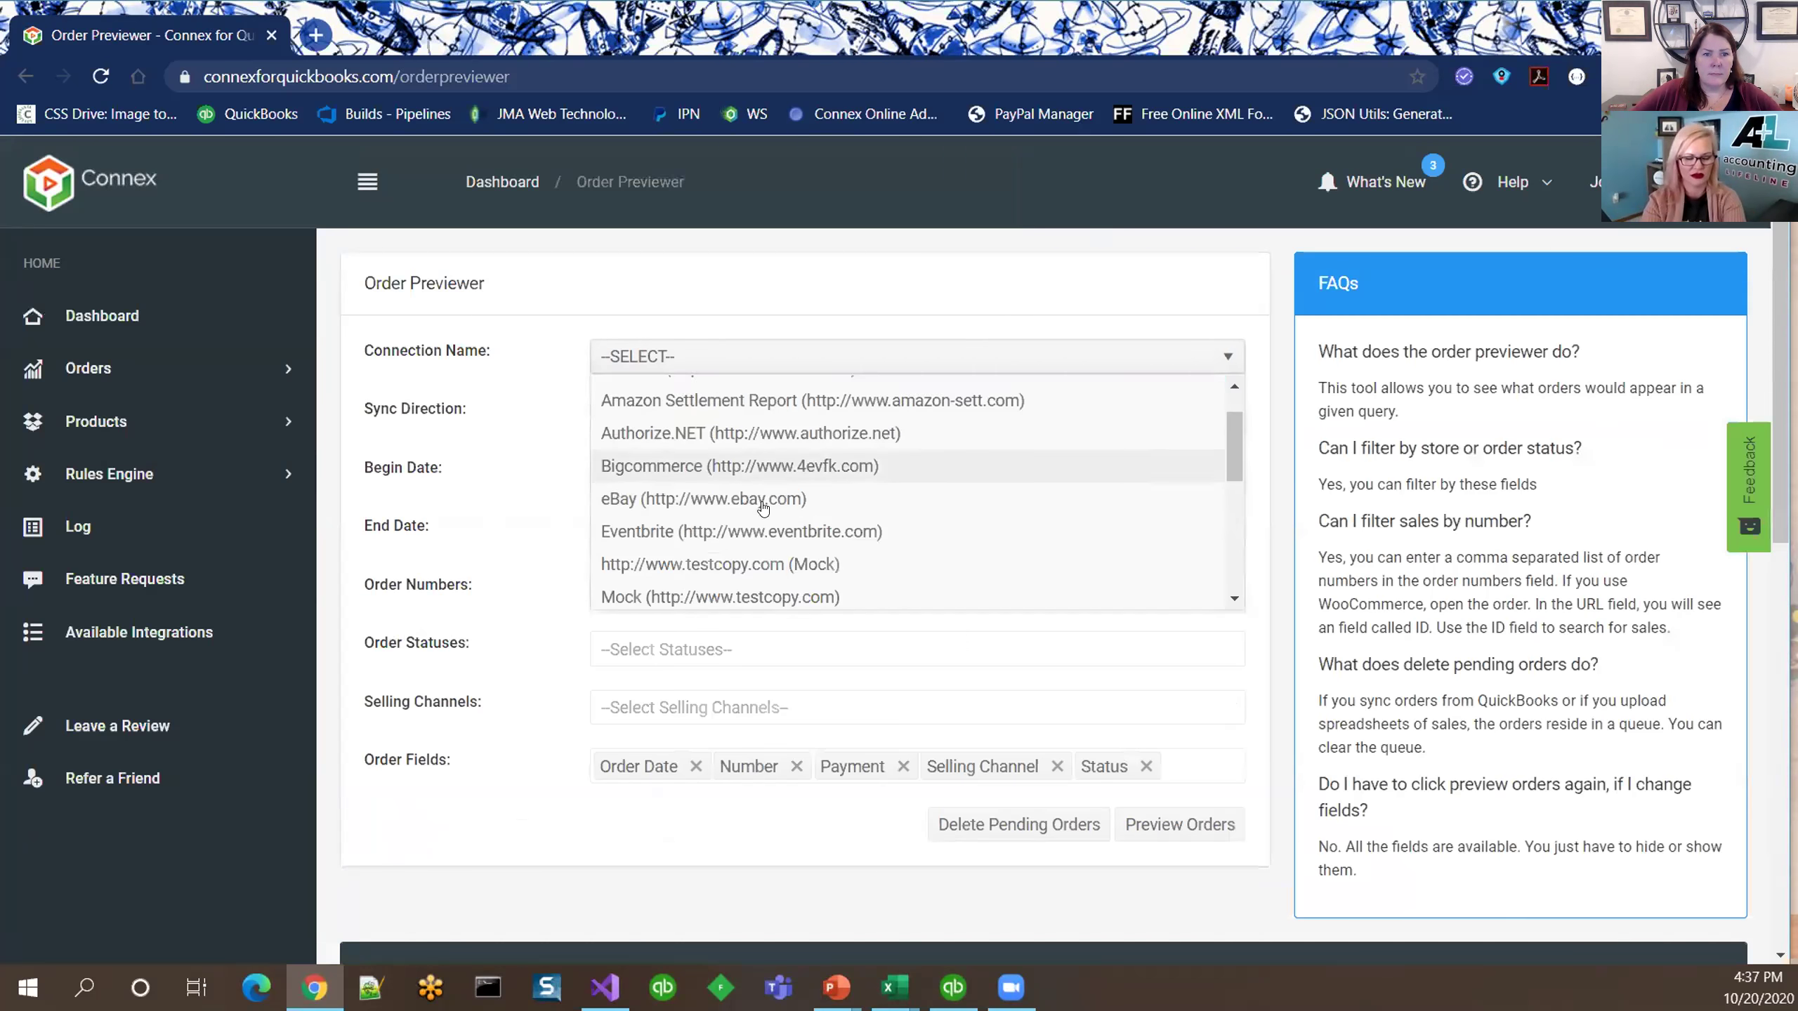
left_click(838, 496)
left_click(1161, 829)
scroll(990, 628, "down", 8)
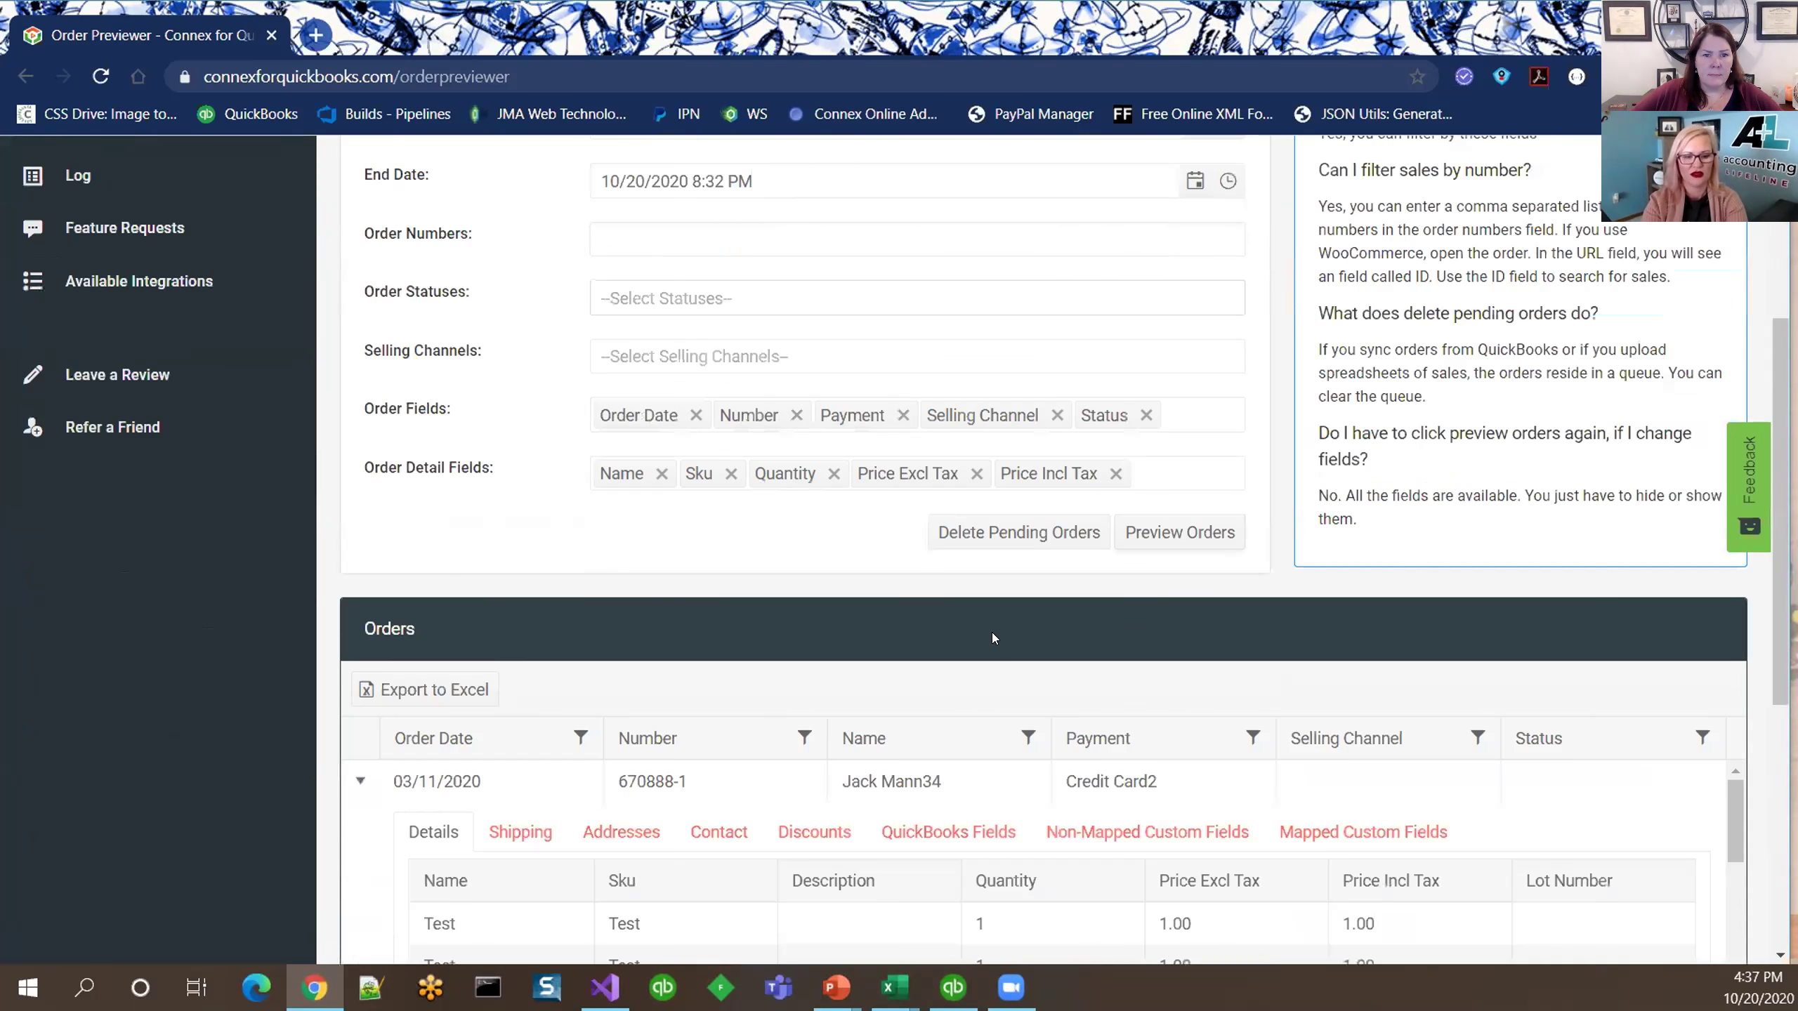
Add Description to the order detail fields shown in the preview
scroll(945, 591, "up", 2)
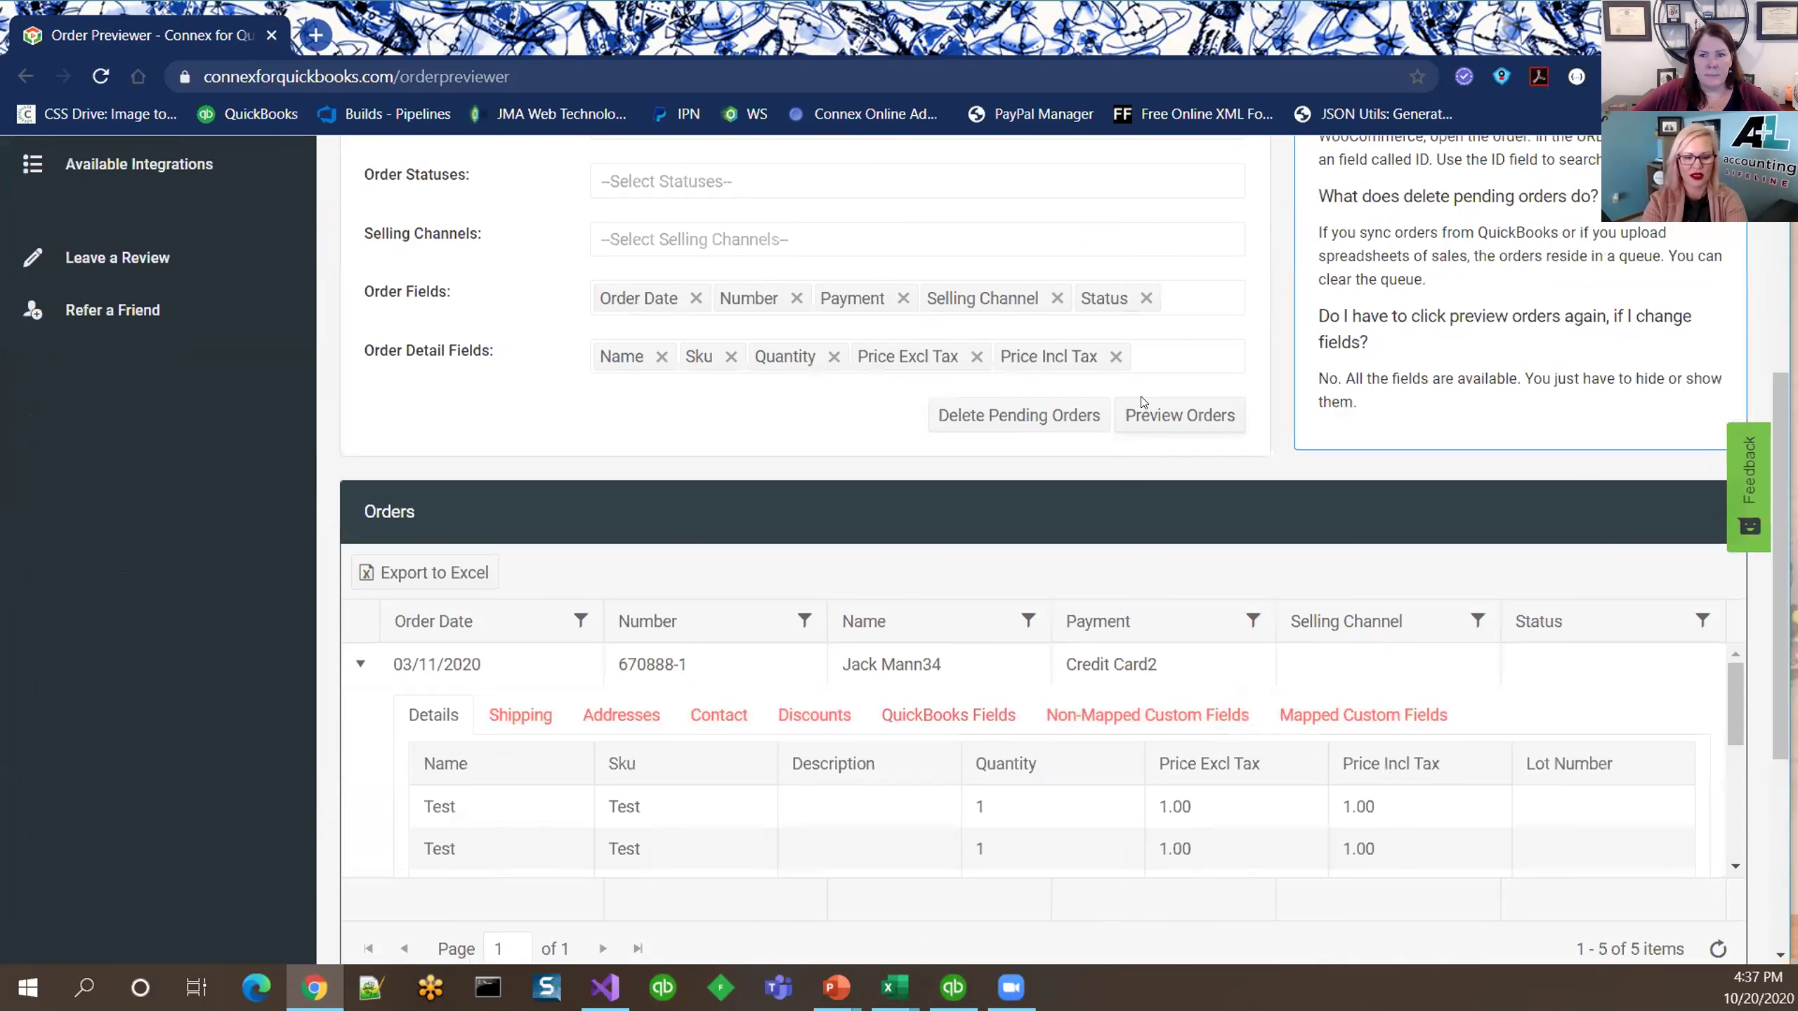
left_click(1170, 355)
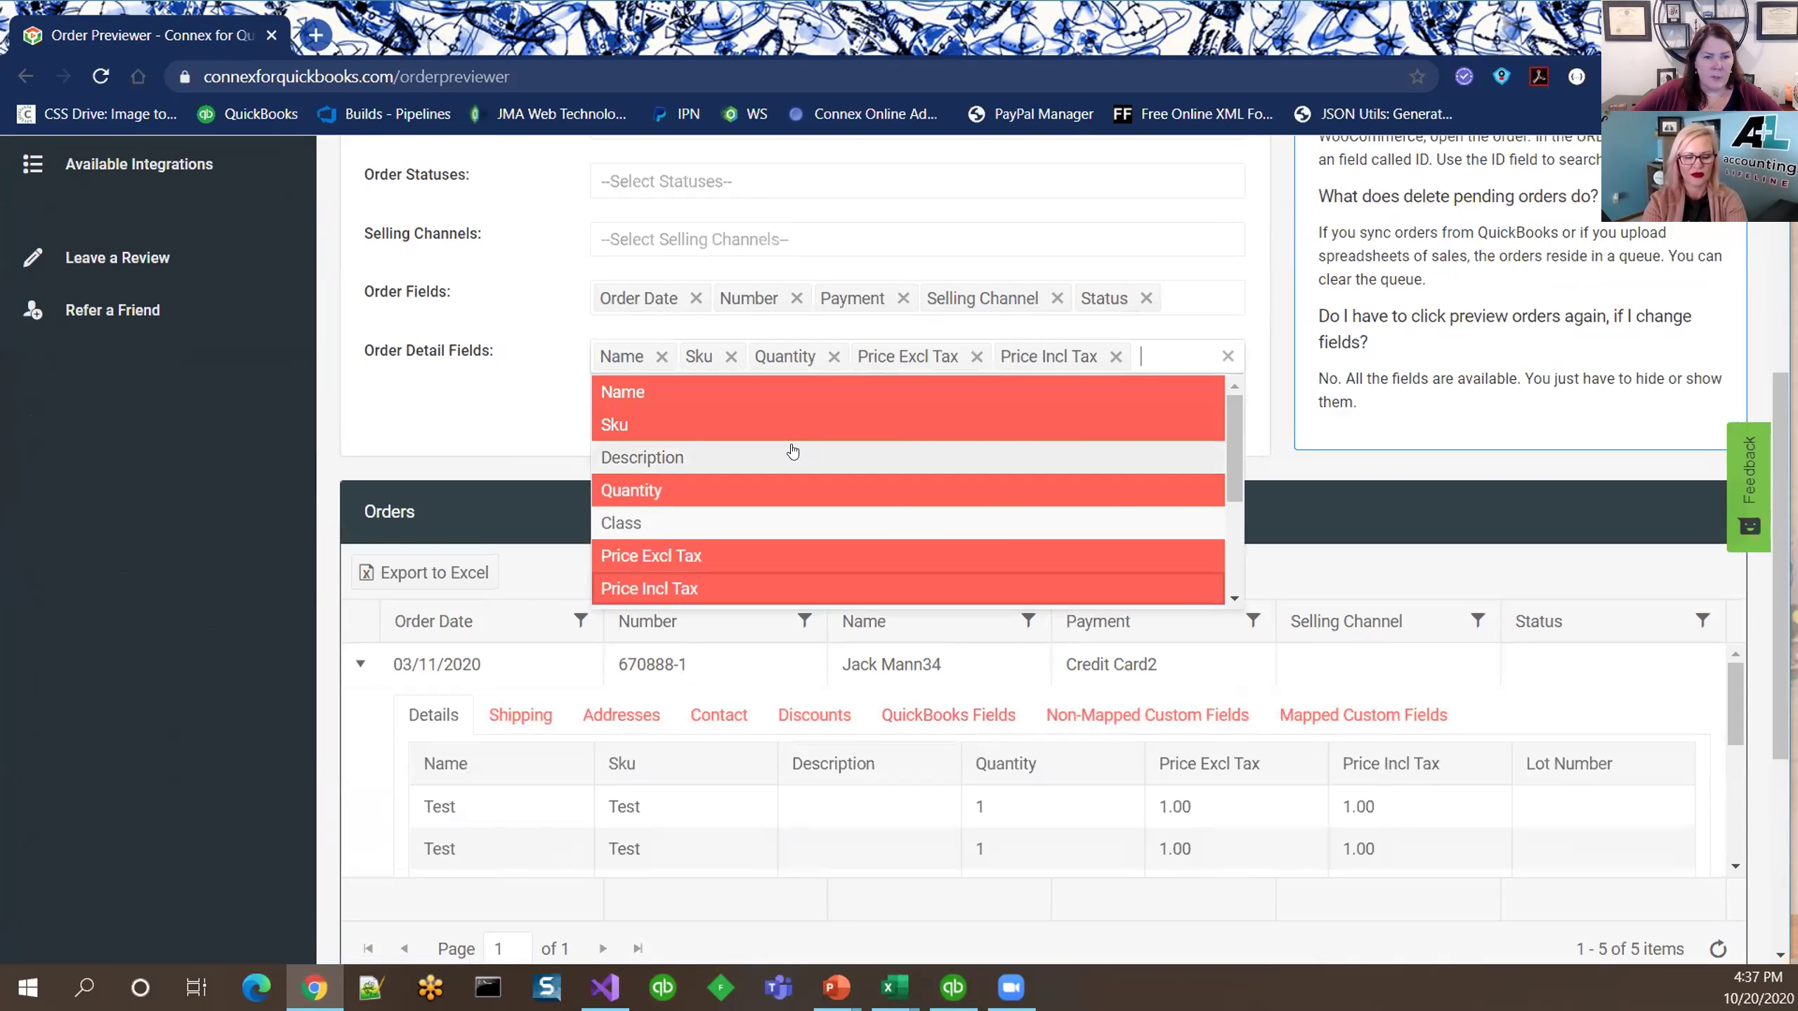
left_click(794, 453)
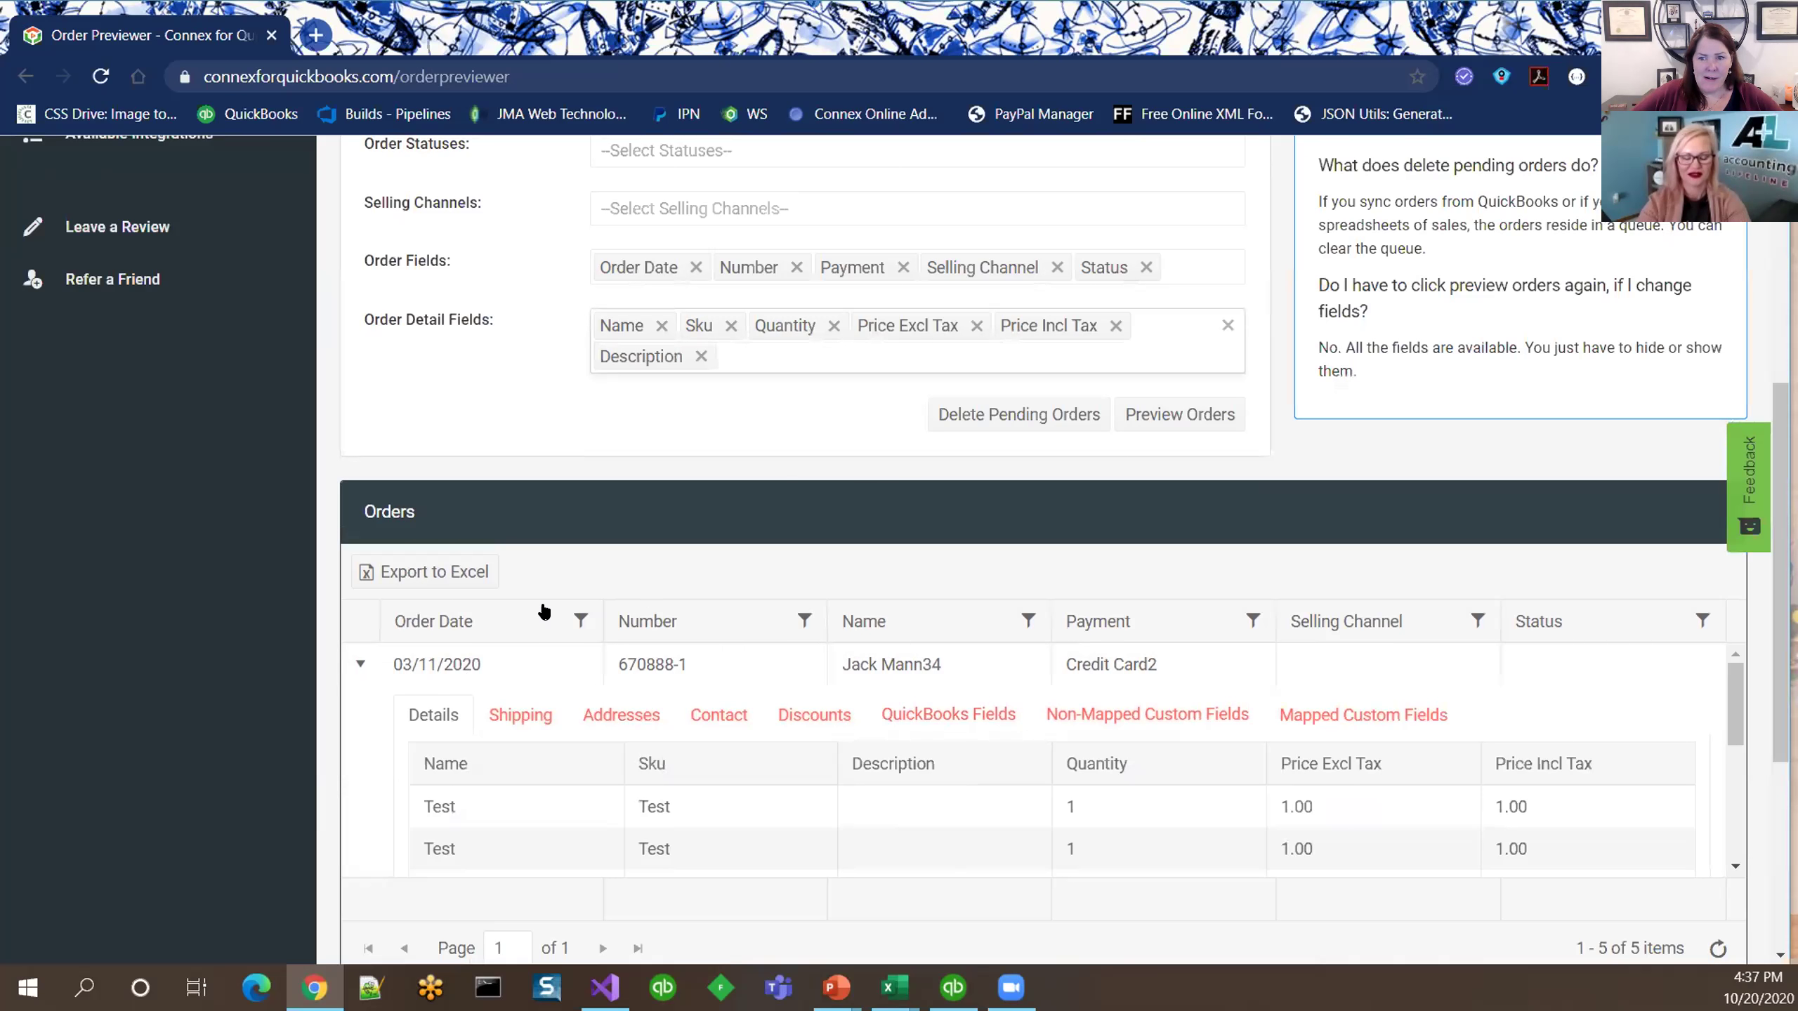
Examine the first previewed order's number, payment method and item lines
scroll(544, 613, "up", 5)
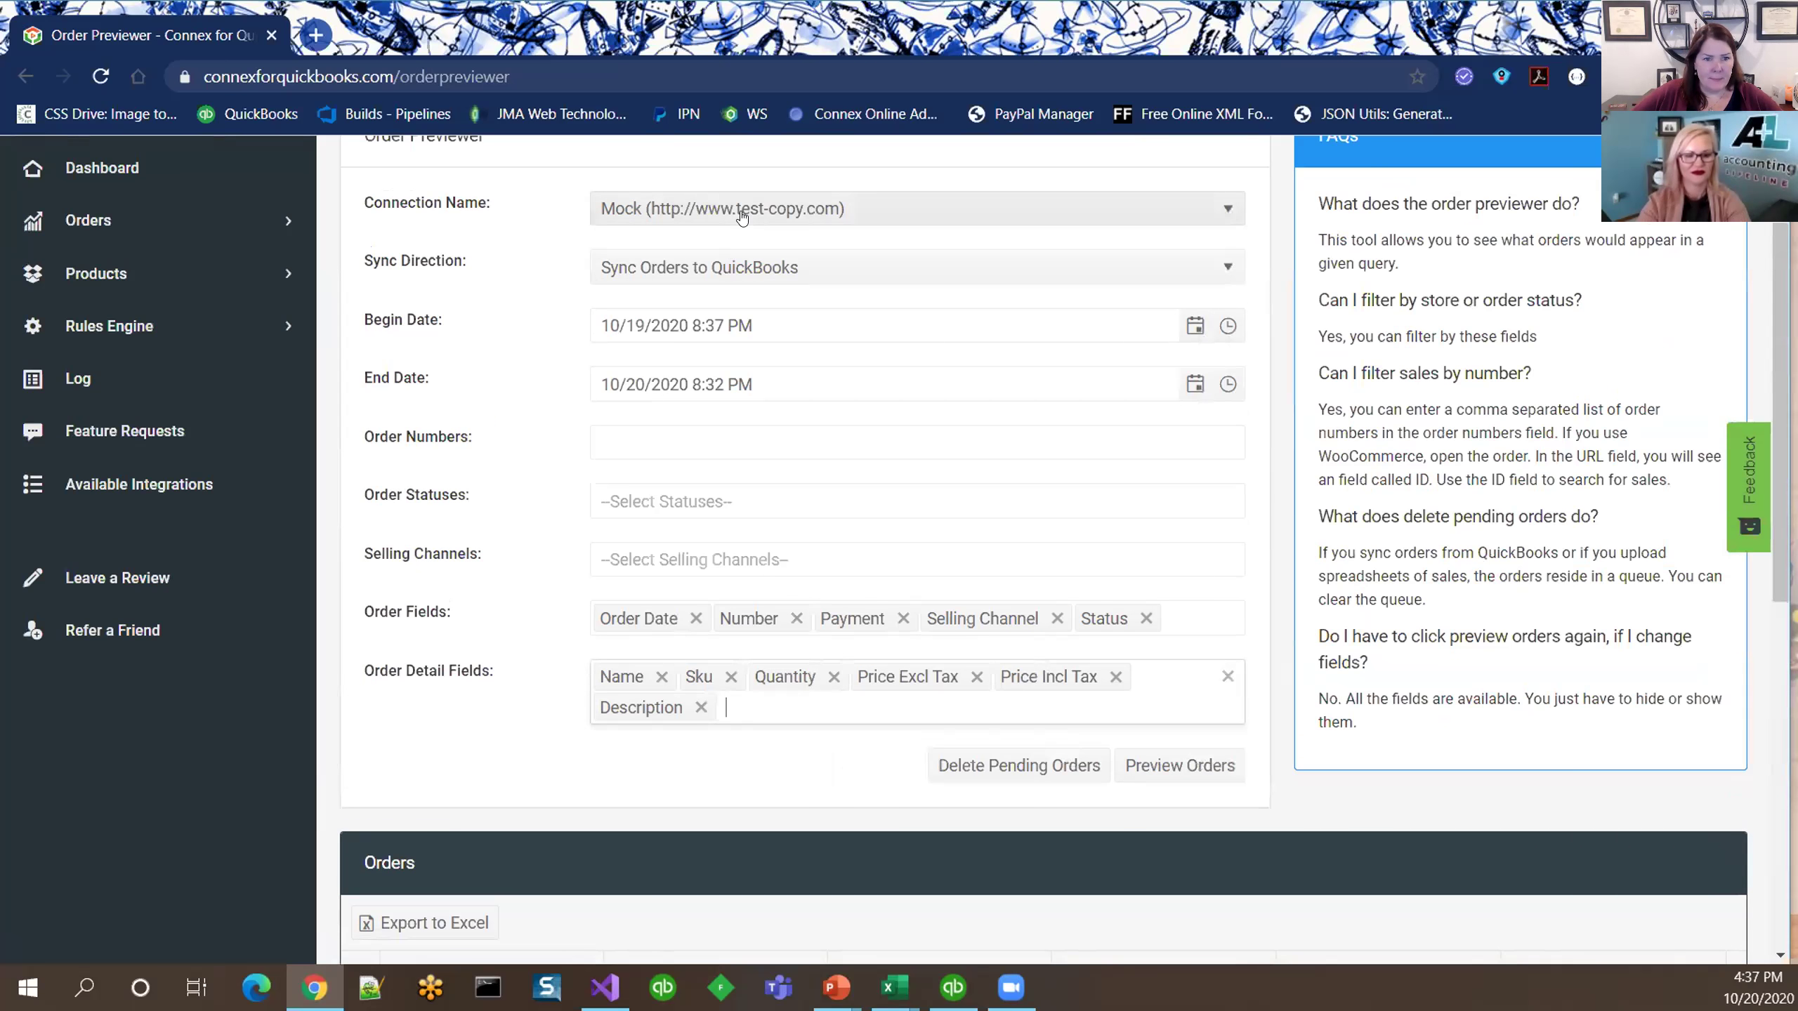
scroll(752, 472, "down", 7)
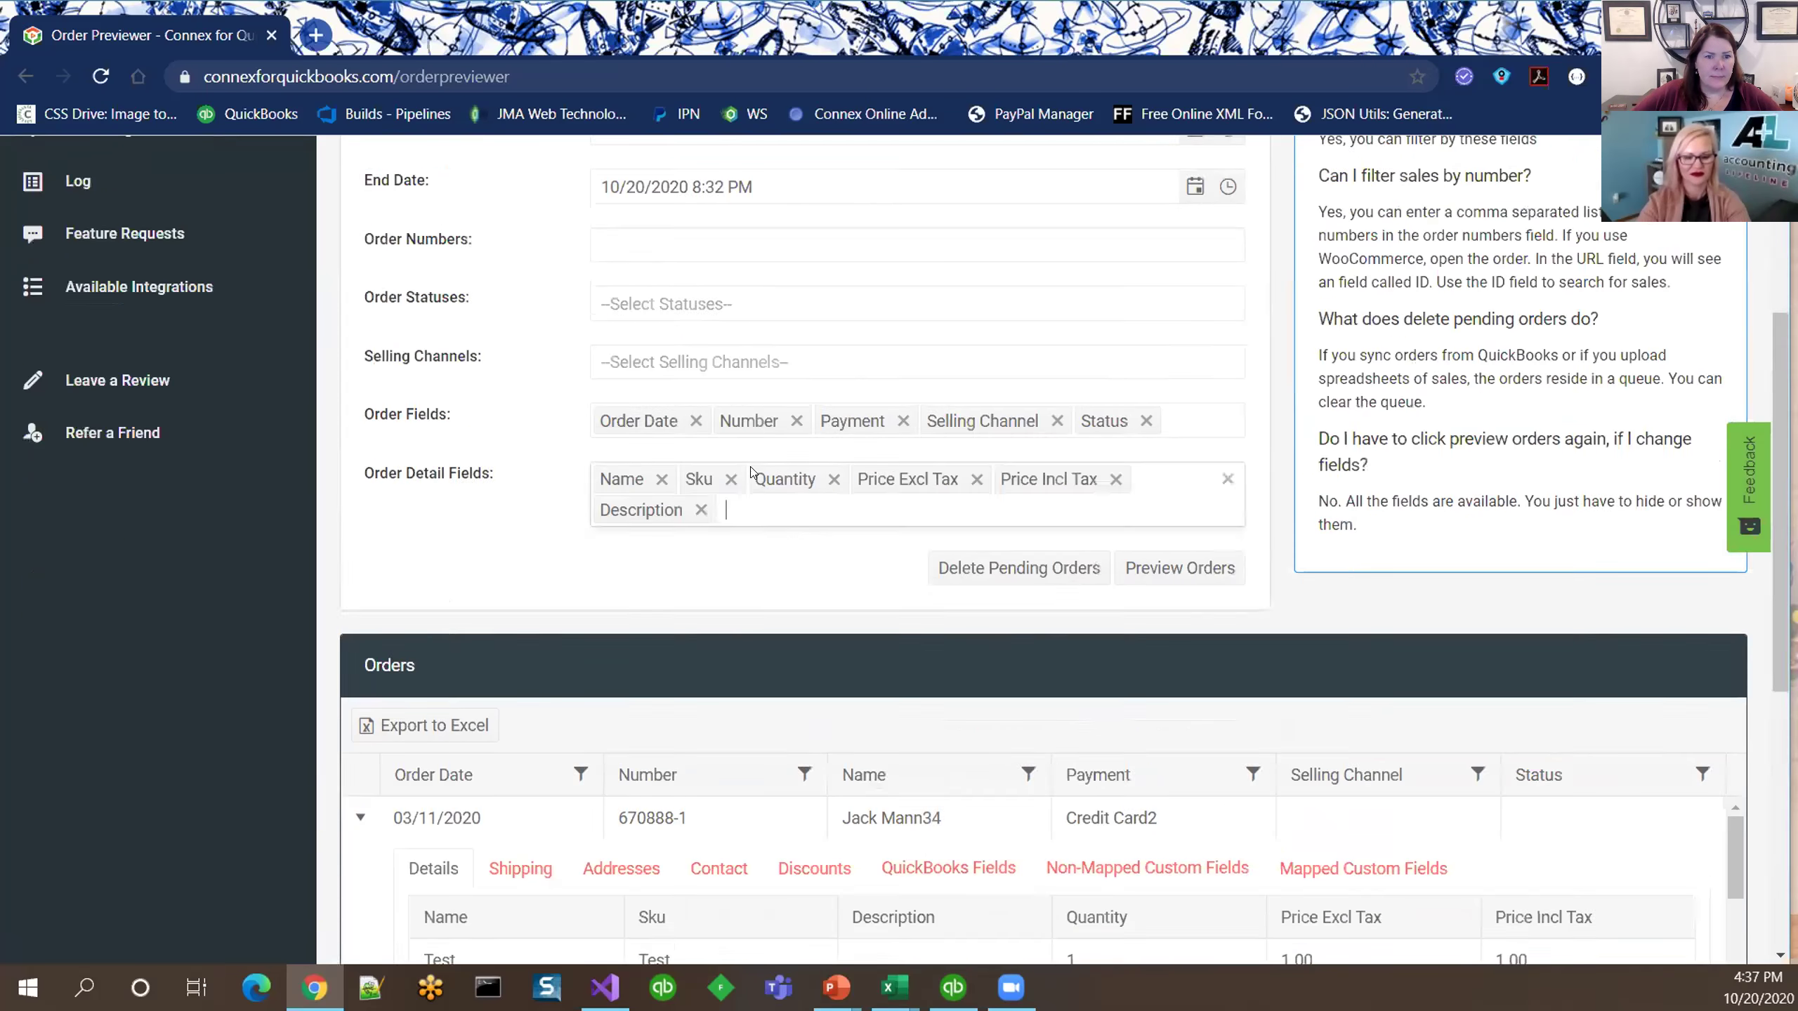
double_click(657, 546)
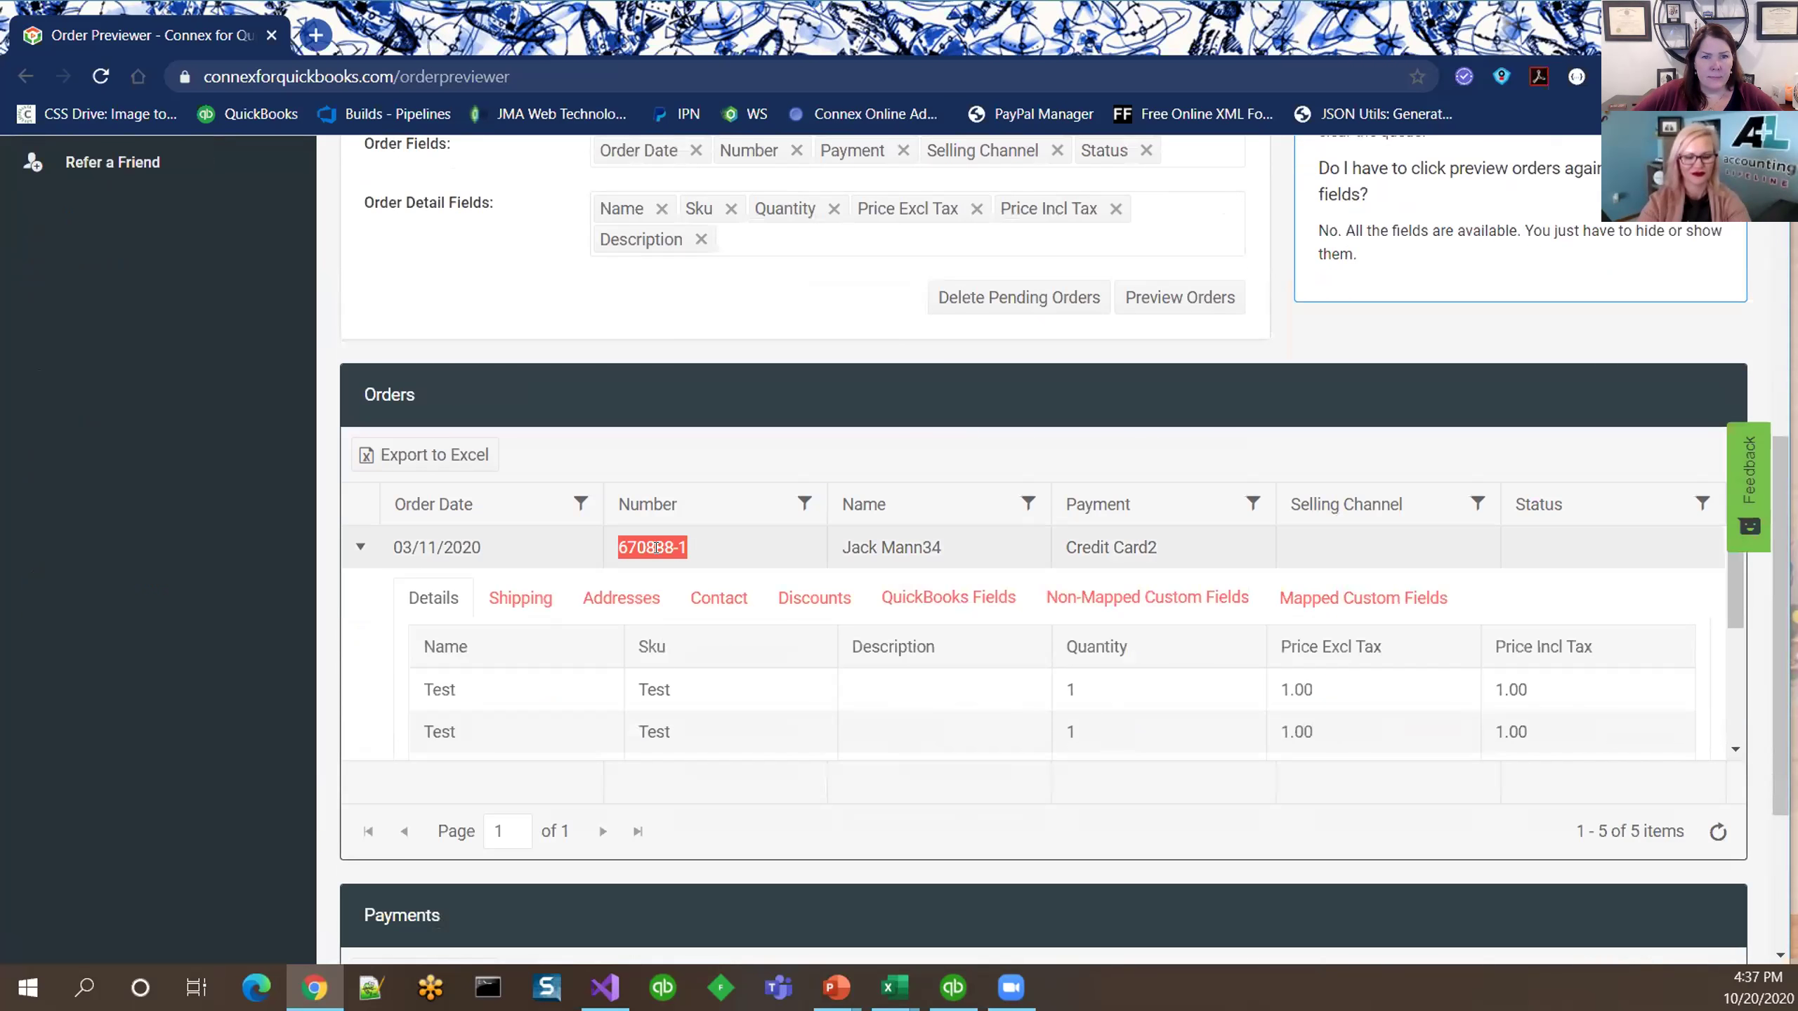
triple_click(1124, 547)
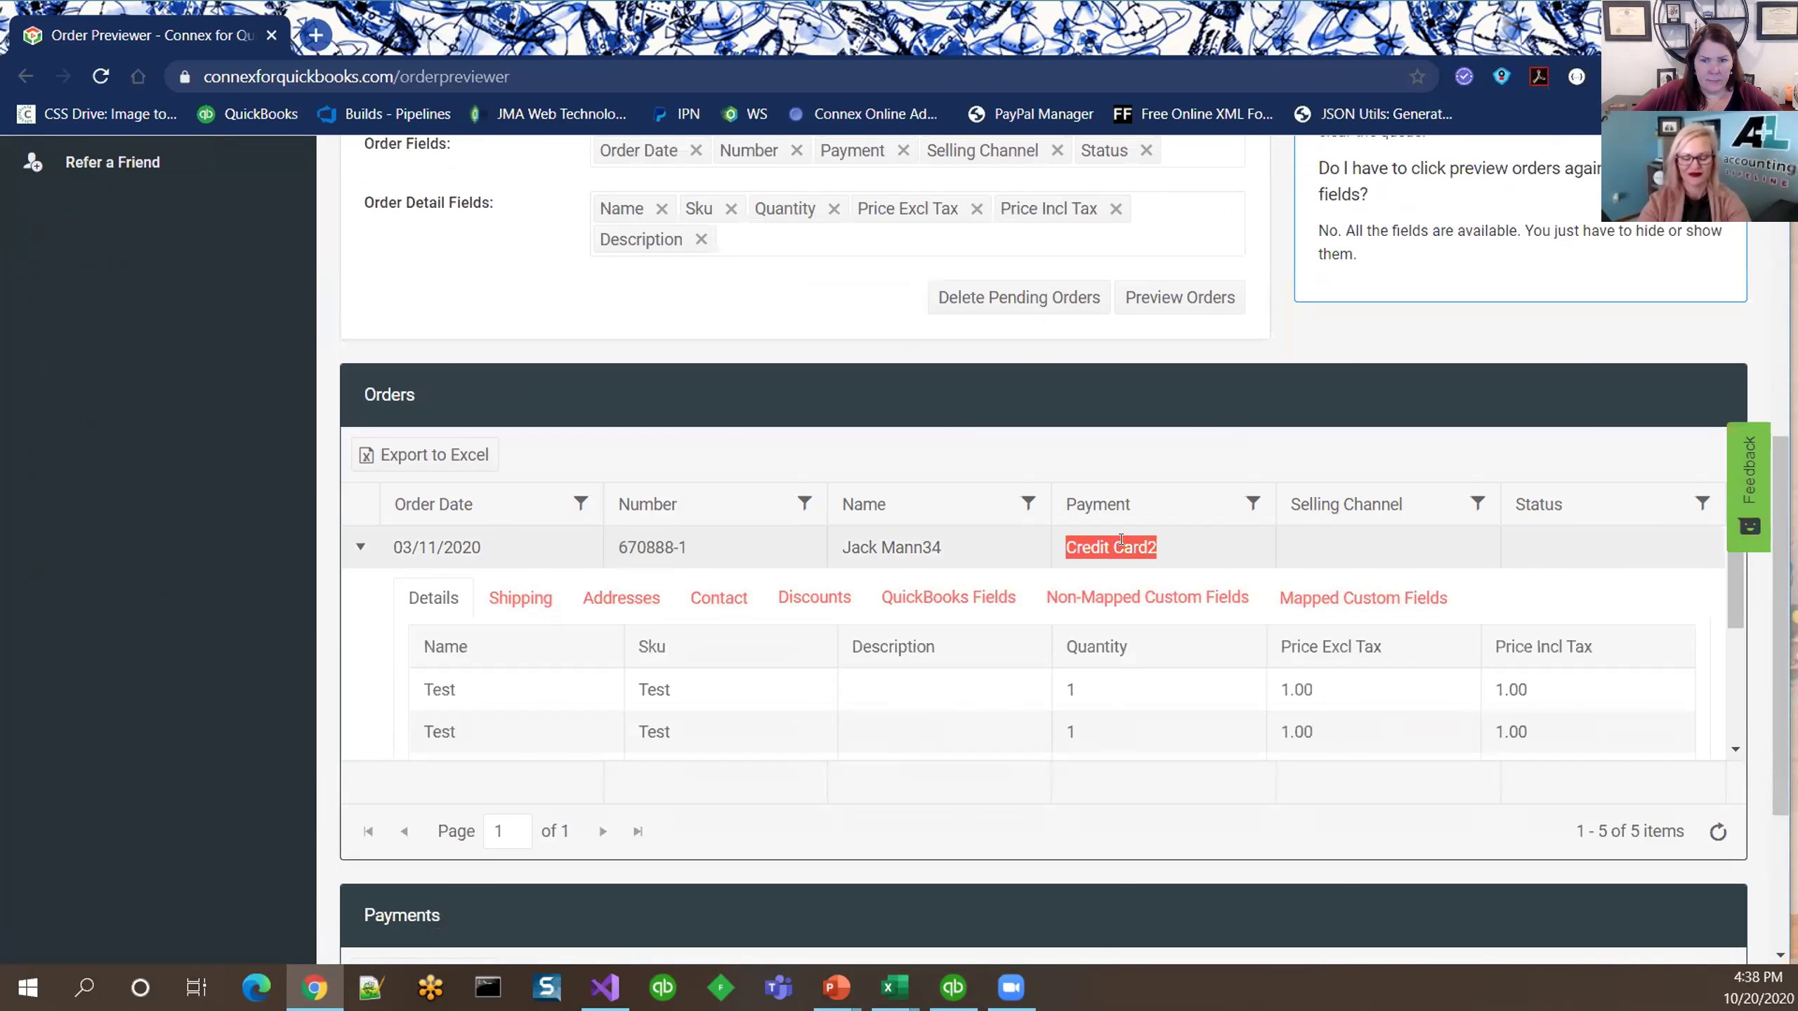
left_click_drag(434, 688, 665, 709)
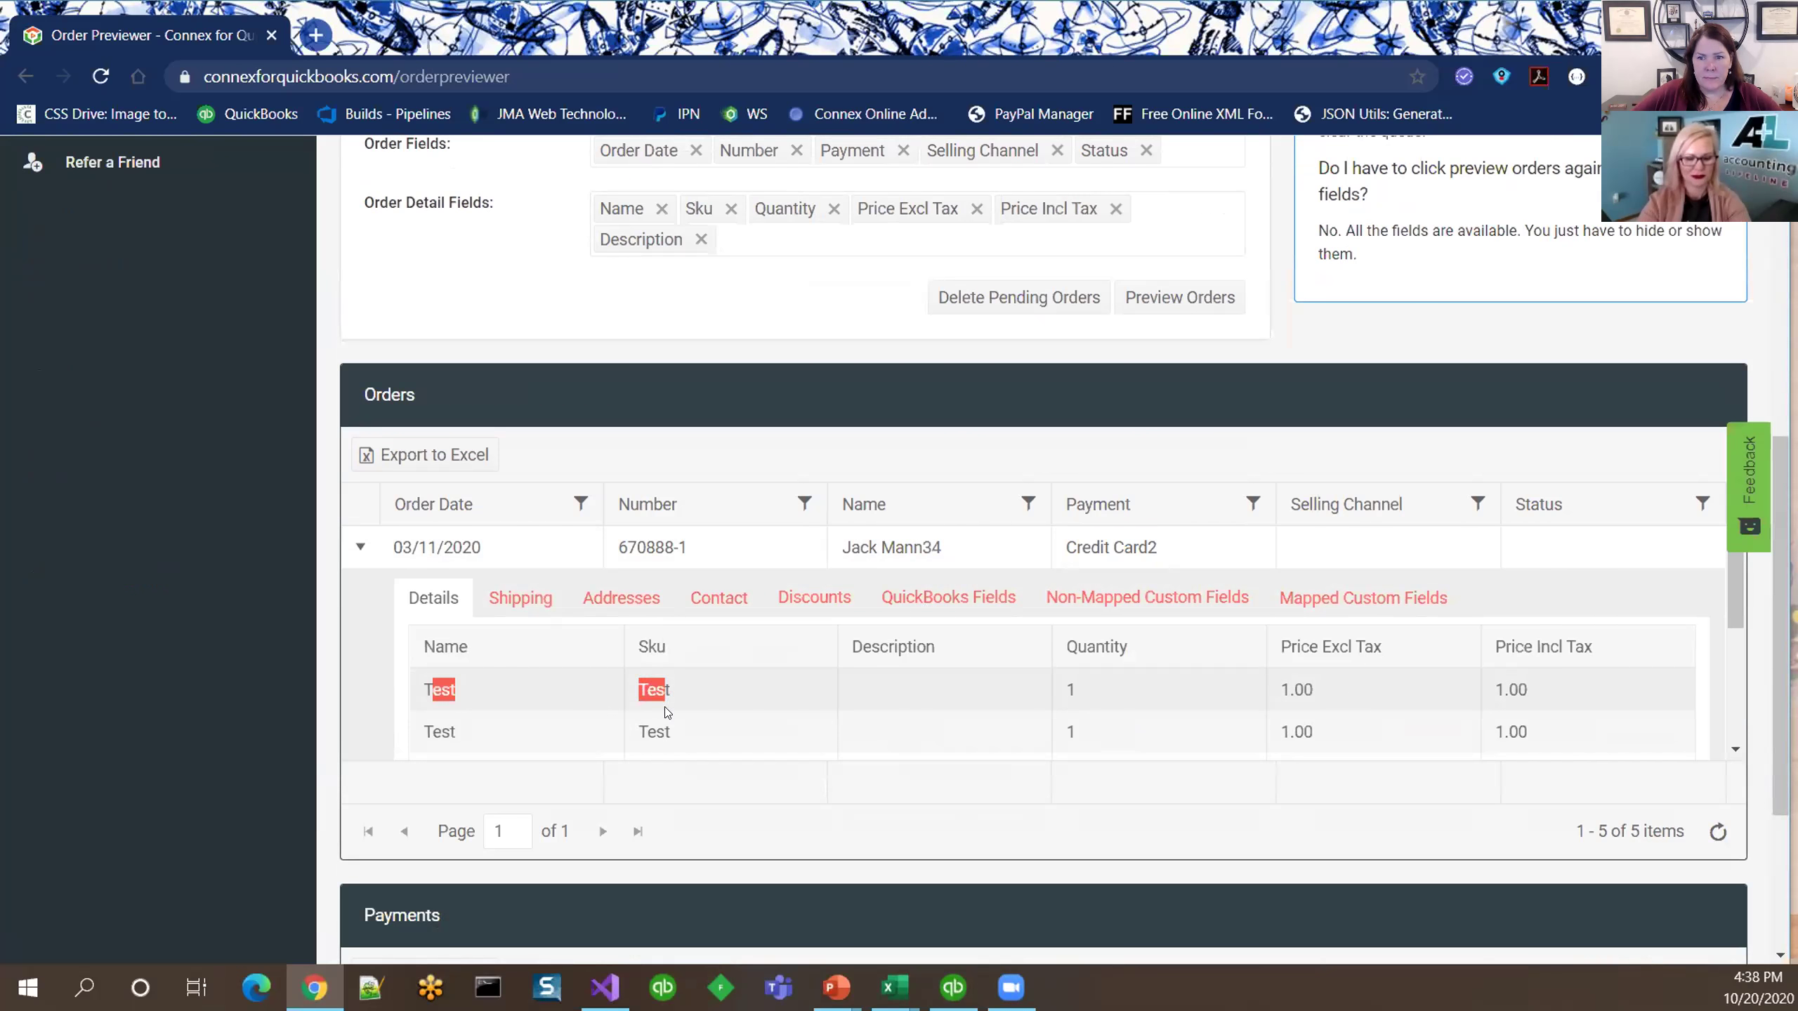
double_click(665, 706)
left_click_drag(1550, 718, 422, 689)
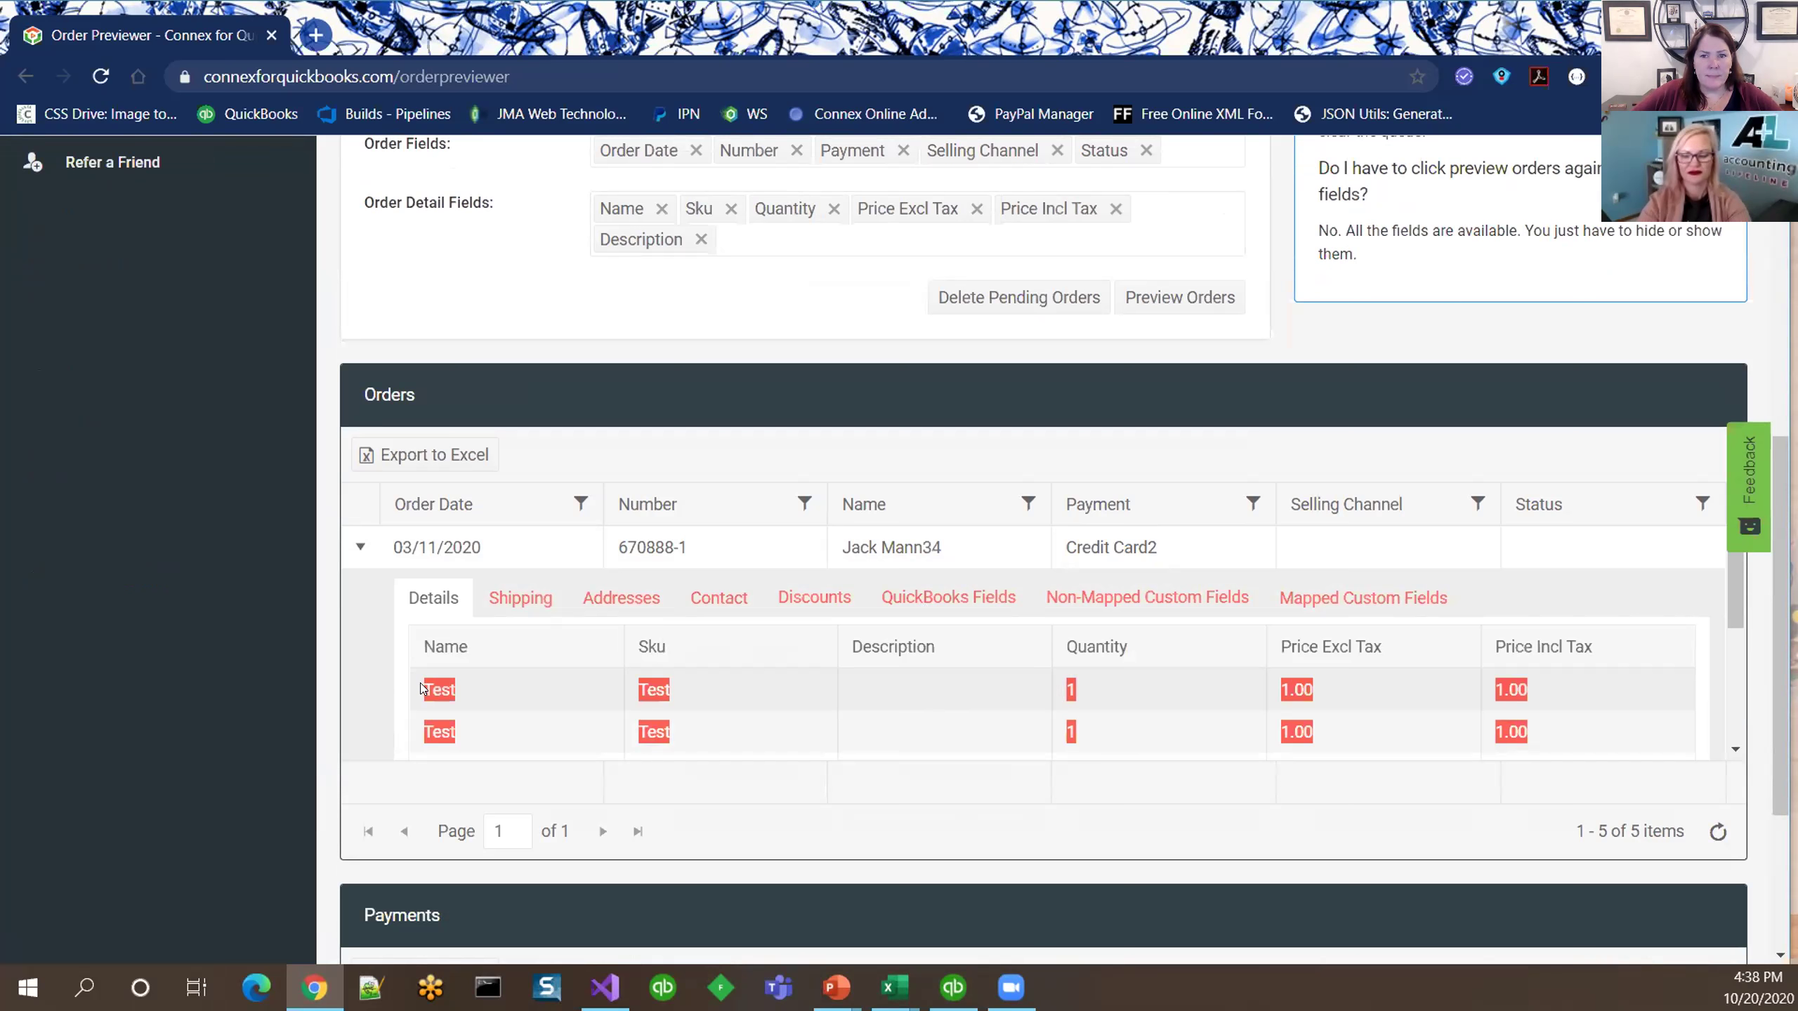
scroll(423, 689, "down", 3)
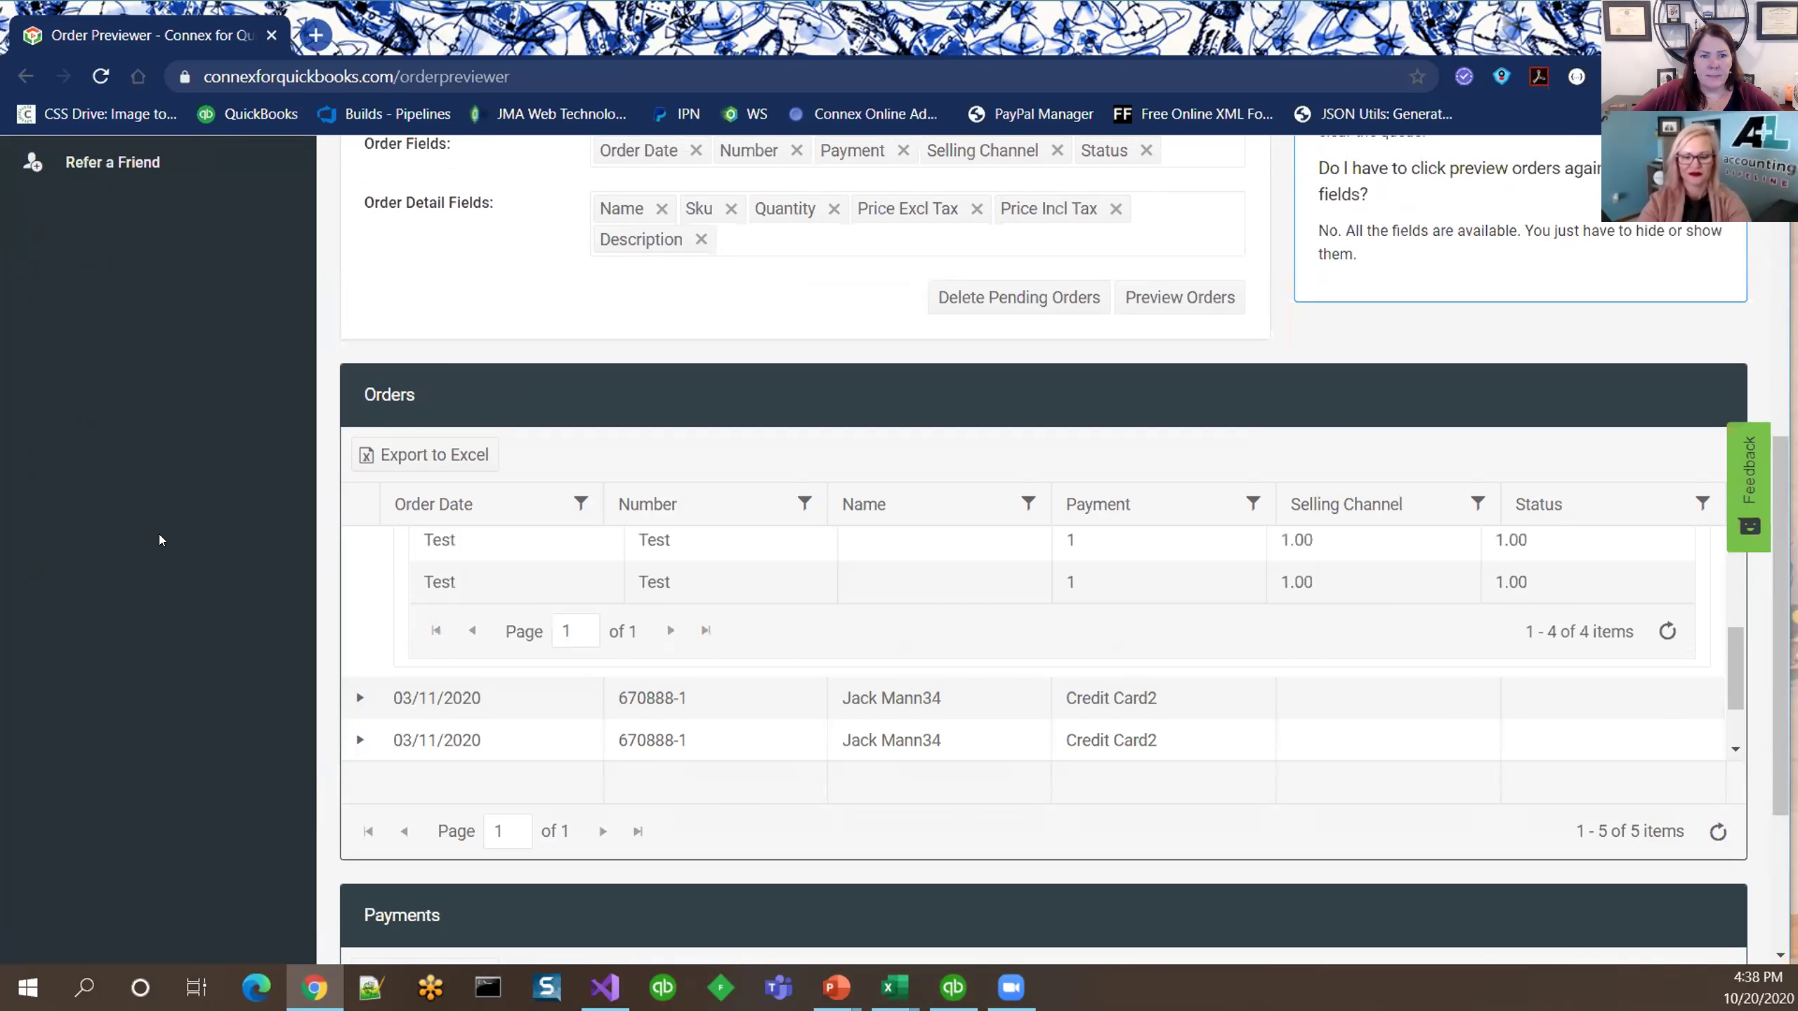
Start a new rule in the Rules Engine from the Map Payment Method template
scroll(171, 540, "up", 8)
left_click(152, 479)
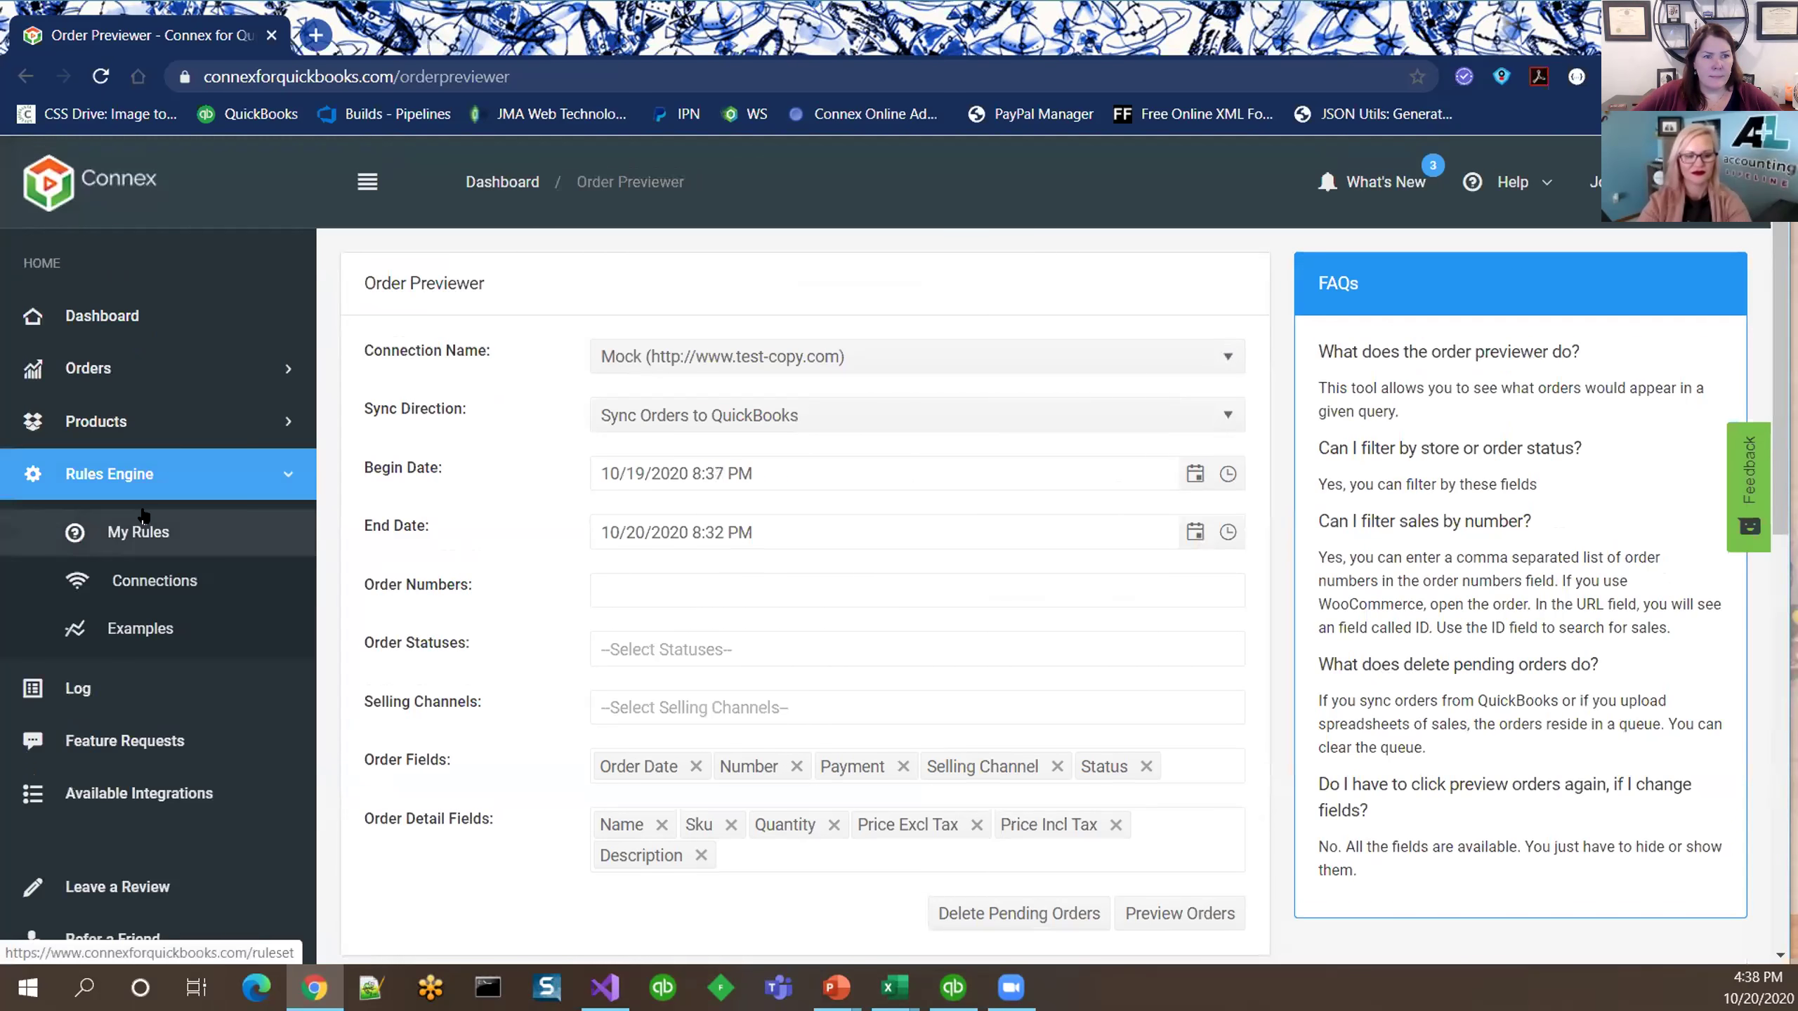
left_click(142, 513)
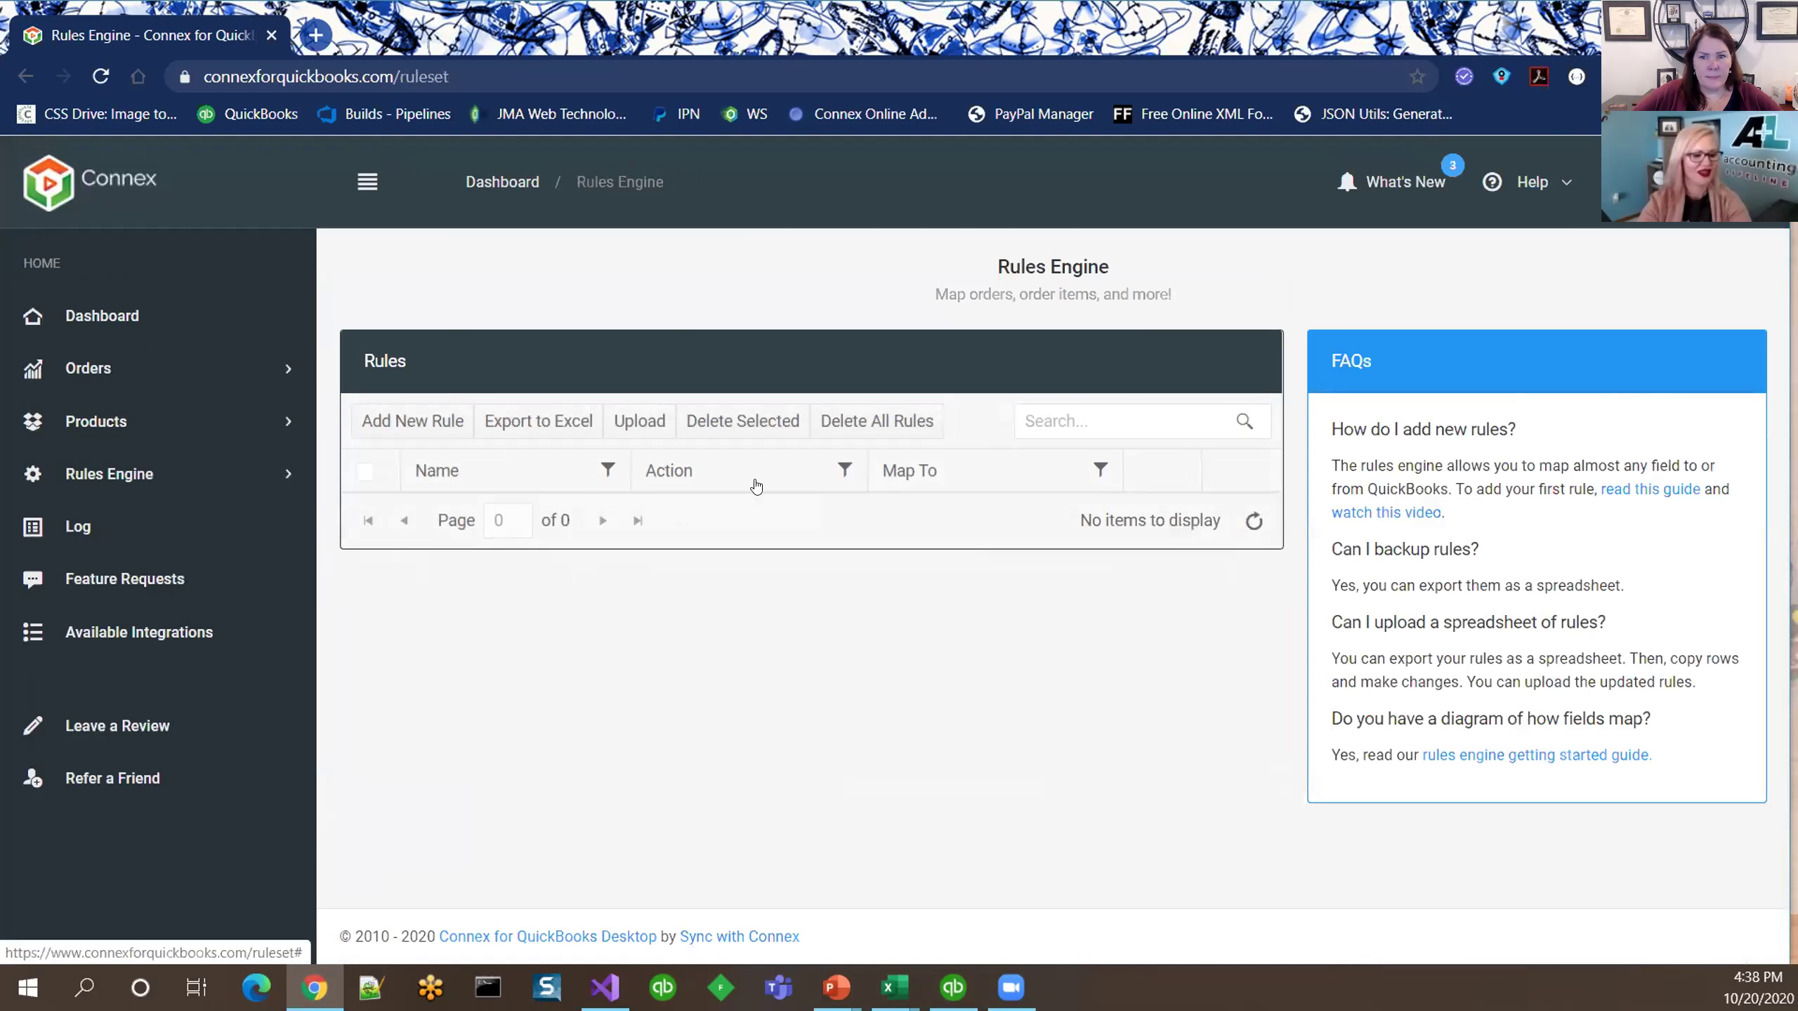
left_click(407, 420)
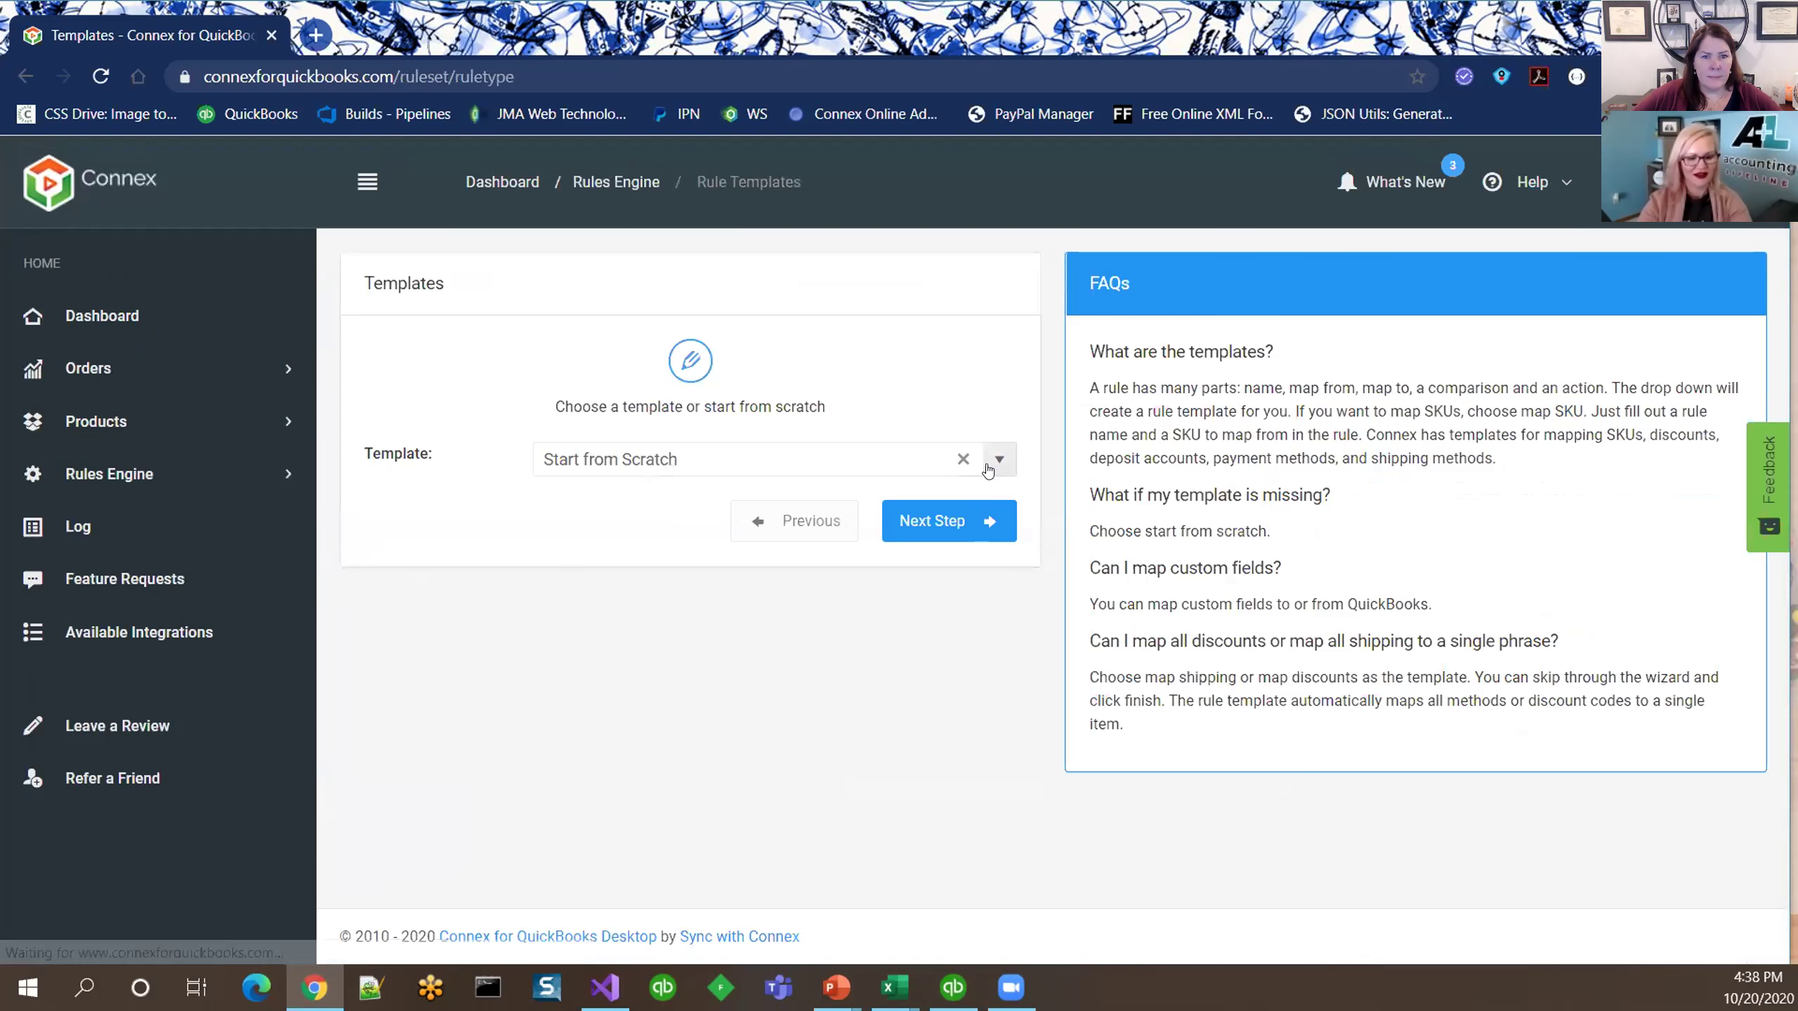
left_click(988, 471)
scroll(795, 574, "down", 3)
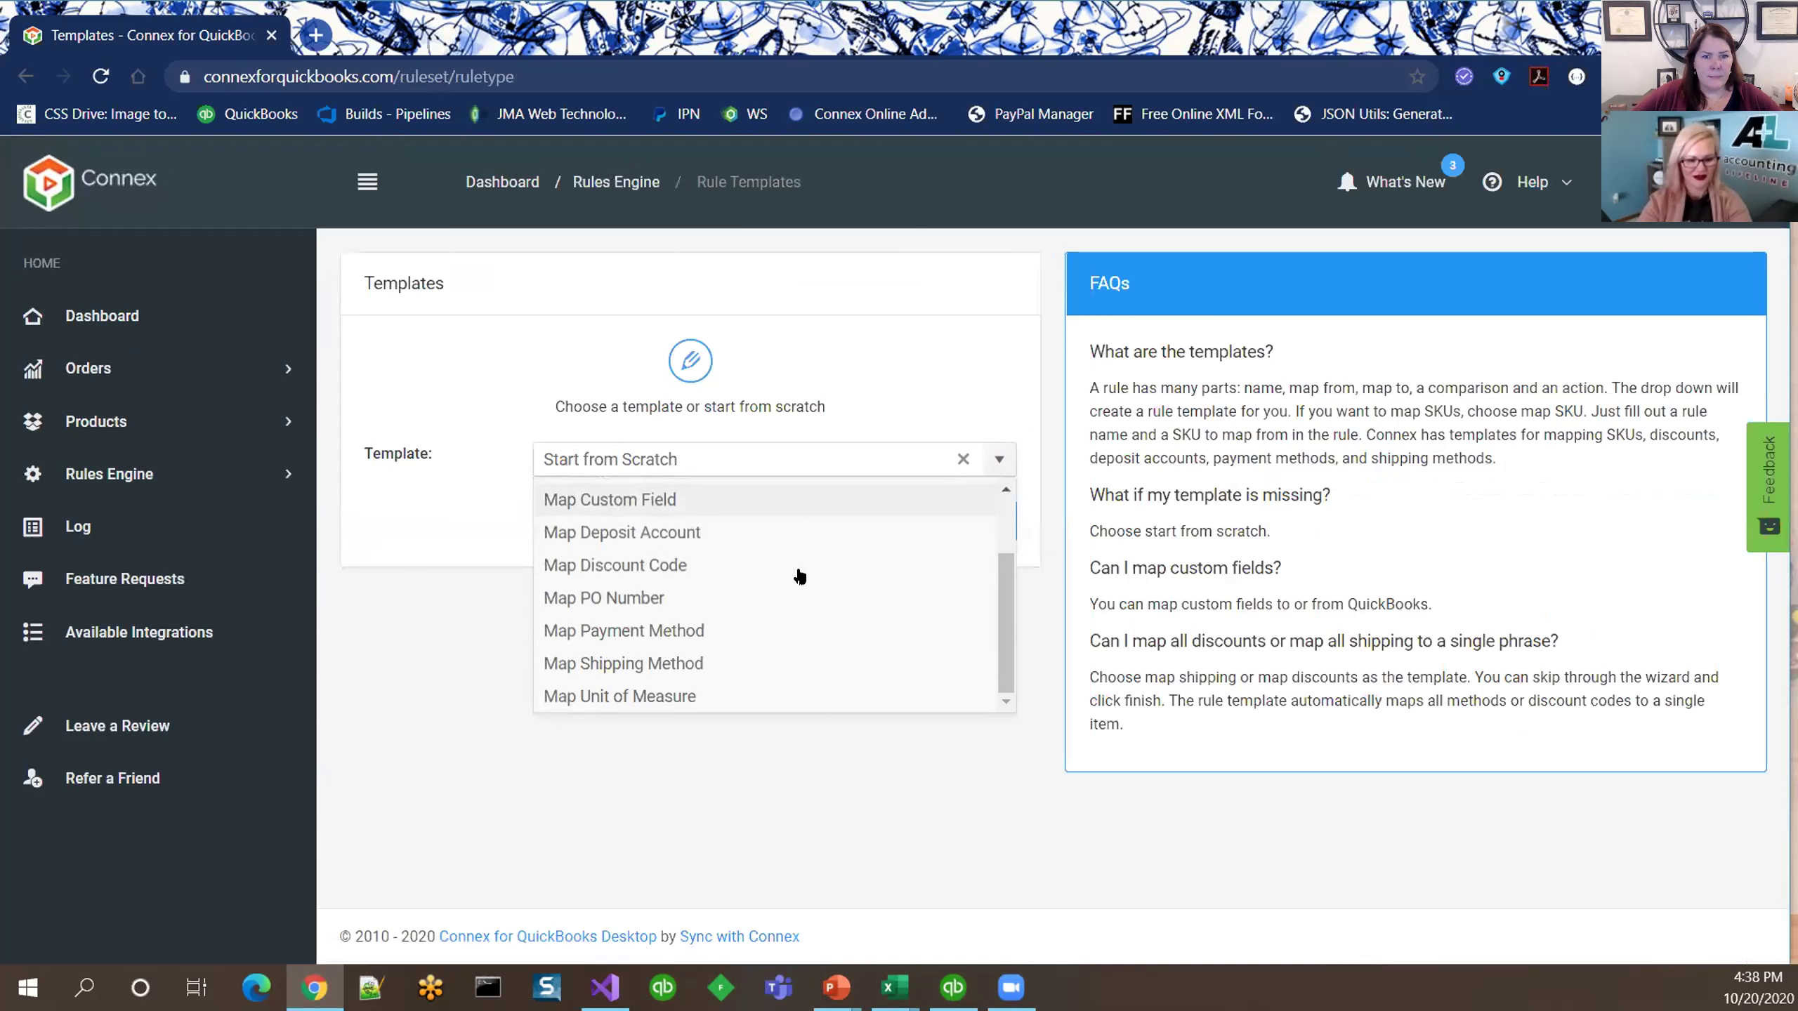
left_click(696, 630)
left_click(948, 522)
Name the rule "Map credit cards" and advance through its action to the conditions
triple_click(795, 461)
type("Map credit cards")
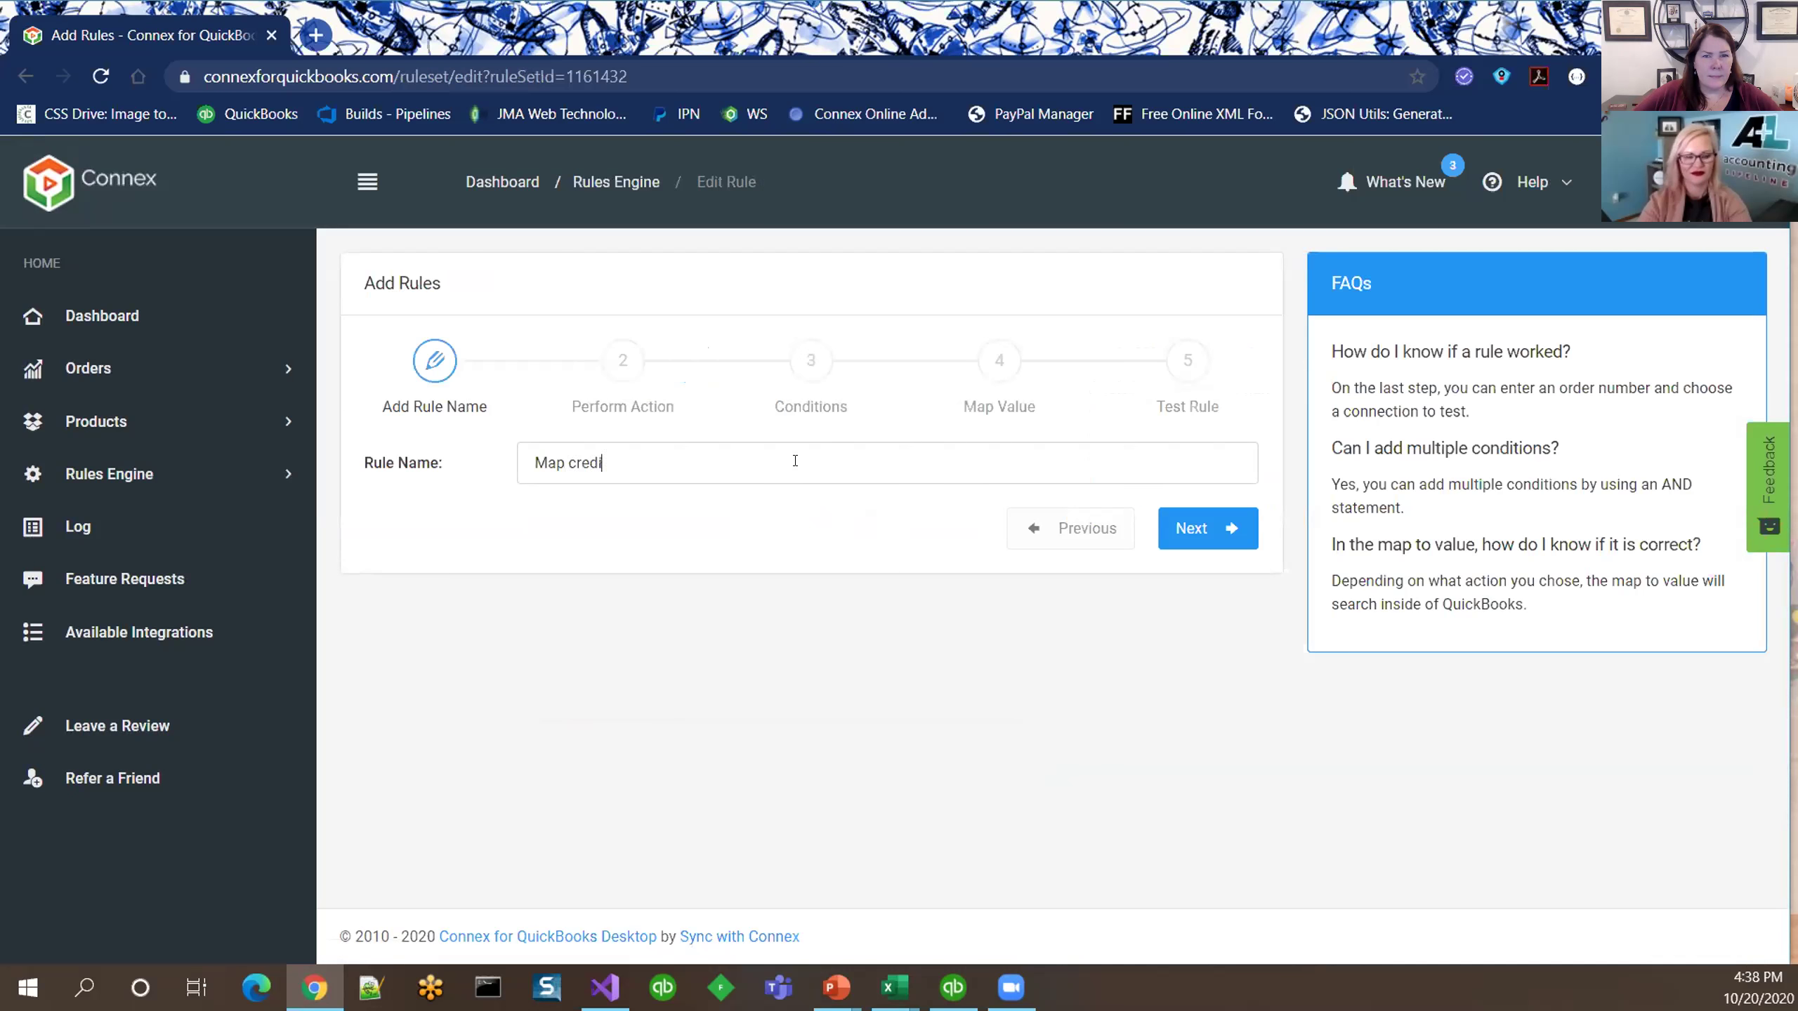
left_click(617, 386)
left_click(784, 418)
Edit the payment method condition to use the Contains comparison with "credit" as the value to map from
left_click(1102, 562)
left_click(900, 559)
type("conta")
left_click(900, 602)
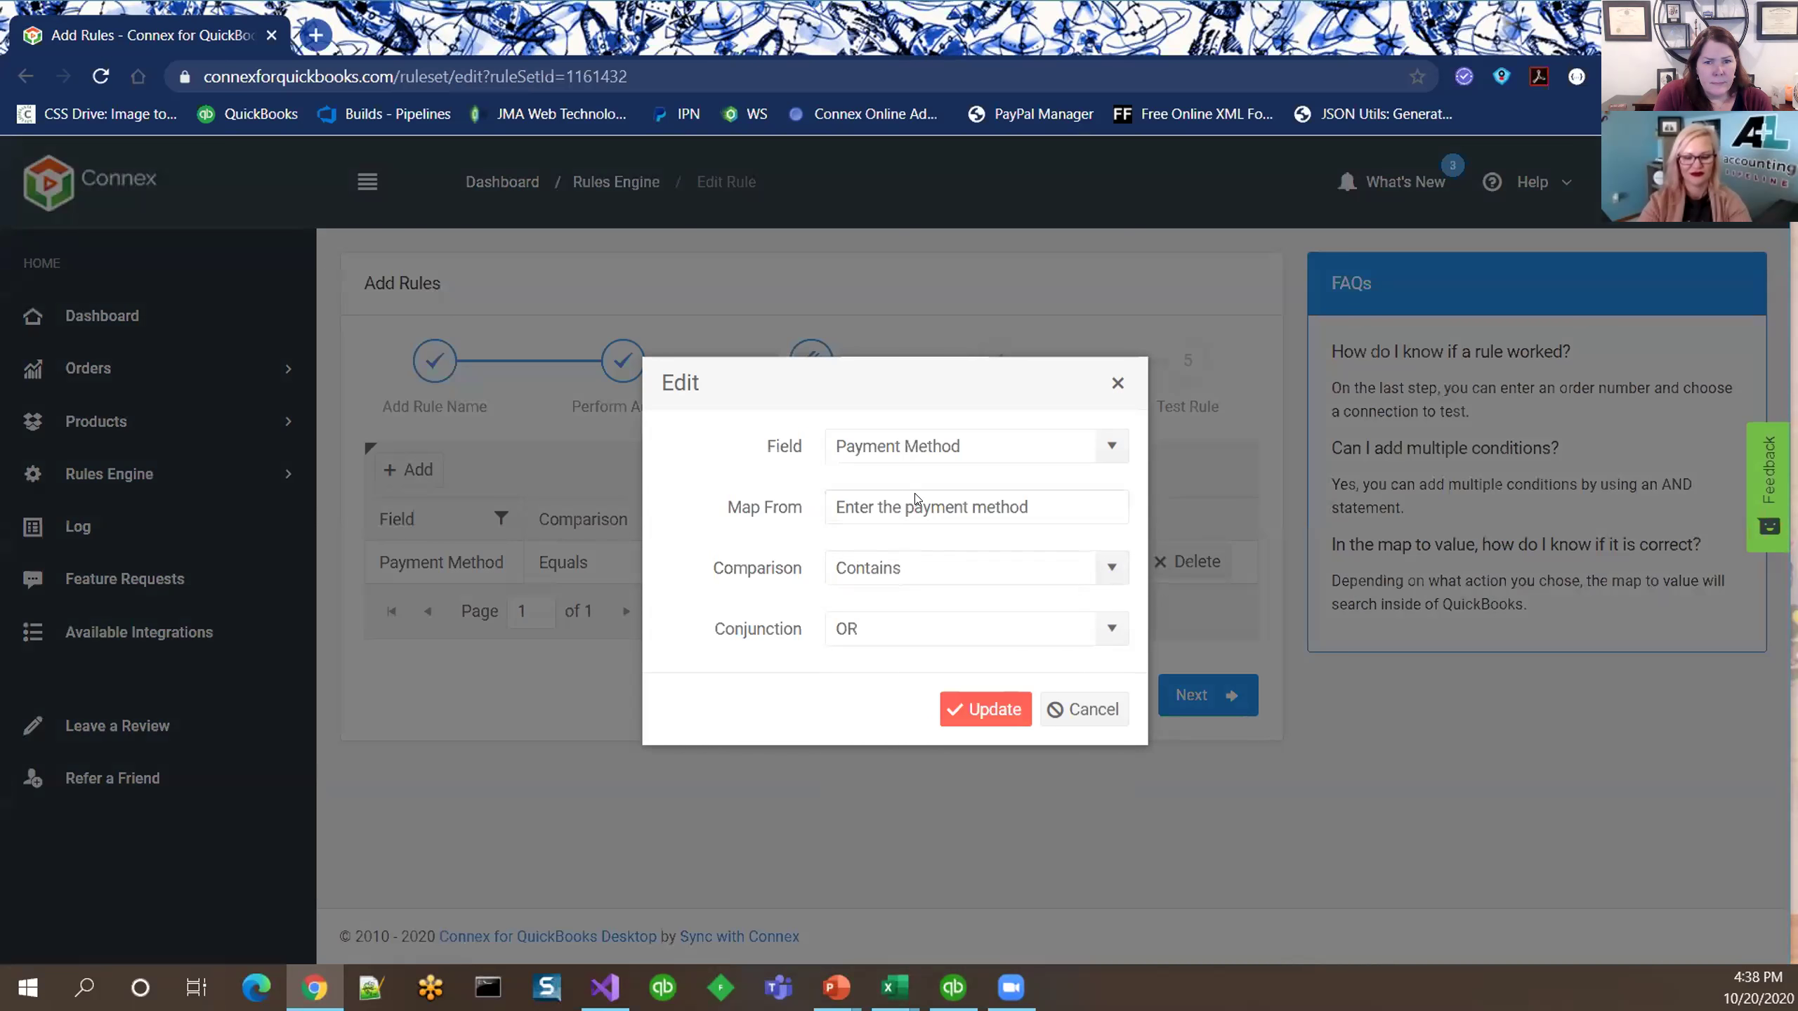
triple_click(913, 500)
type("credit")
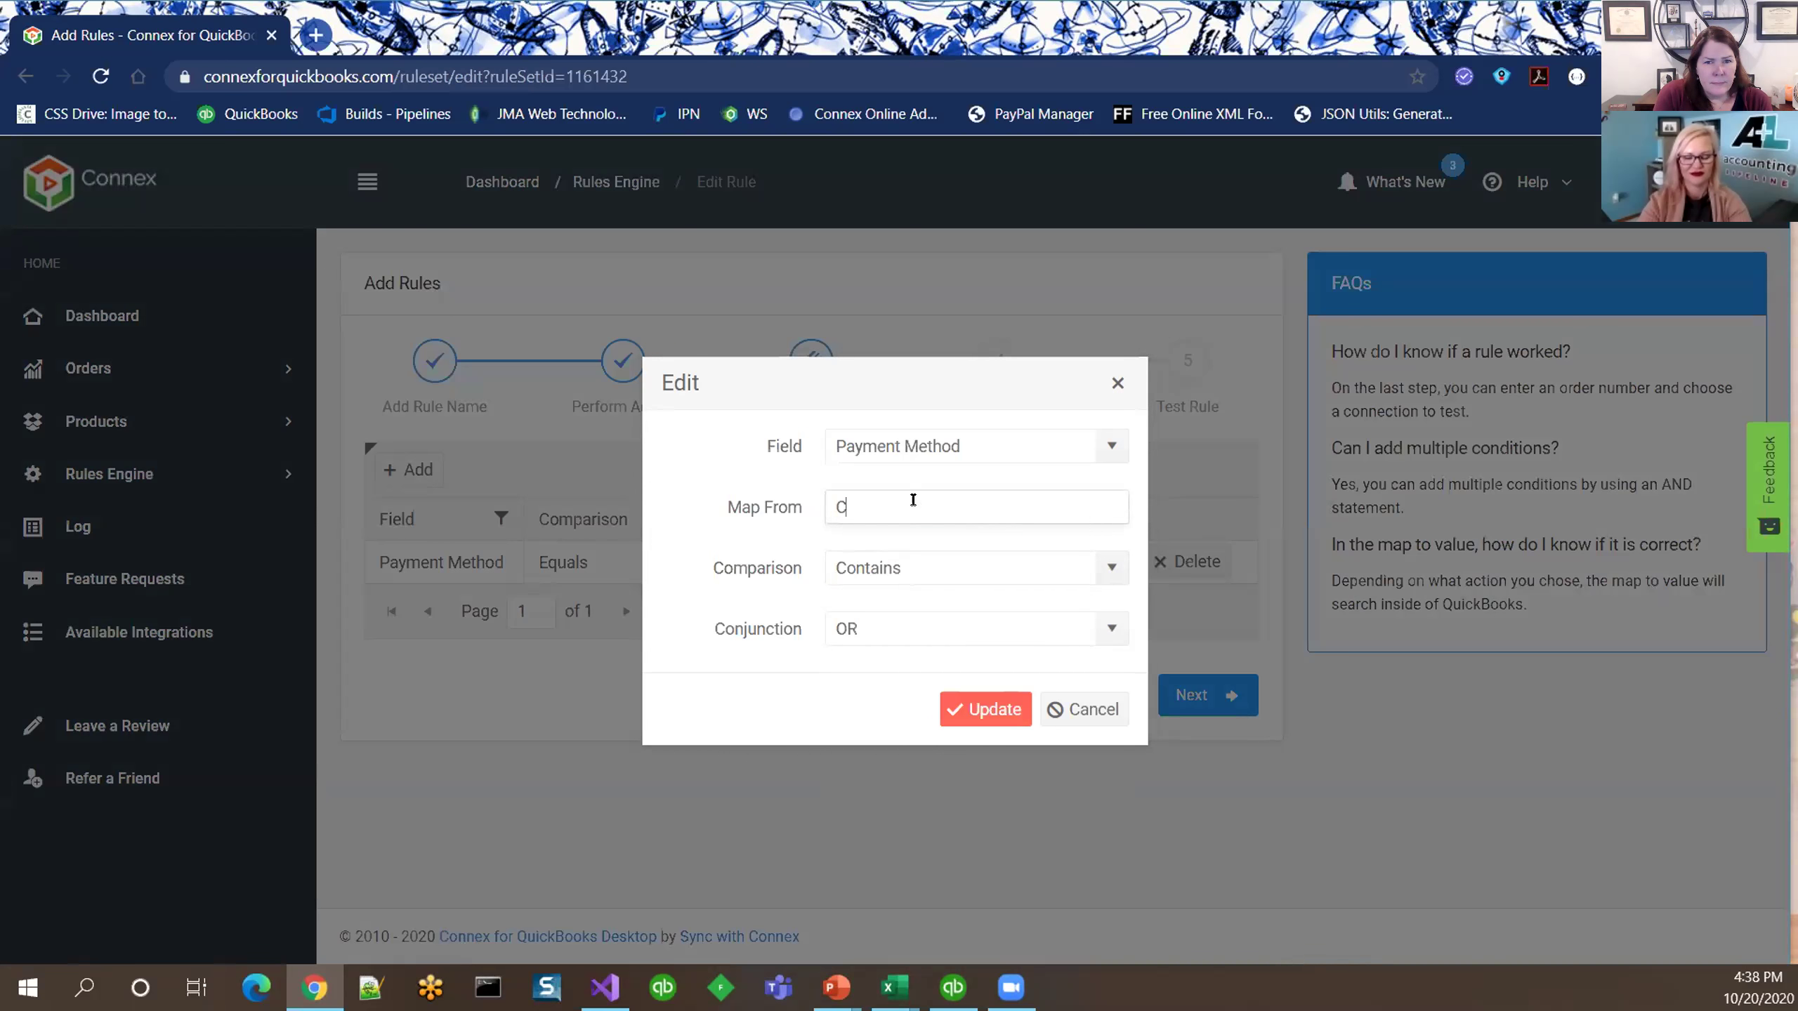
left_click(949, 701)
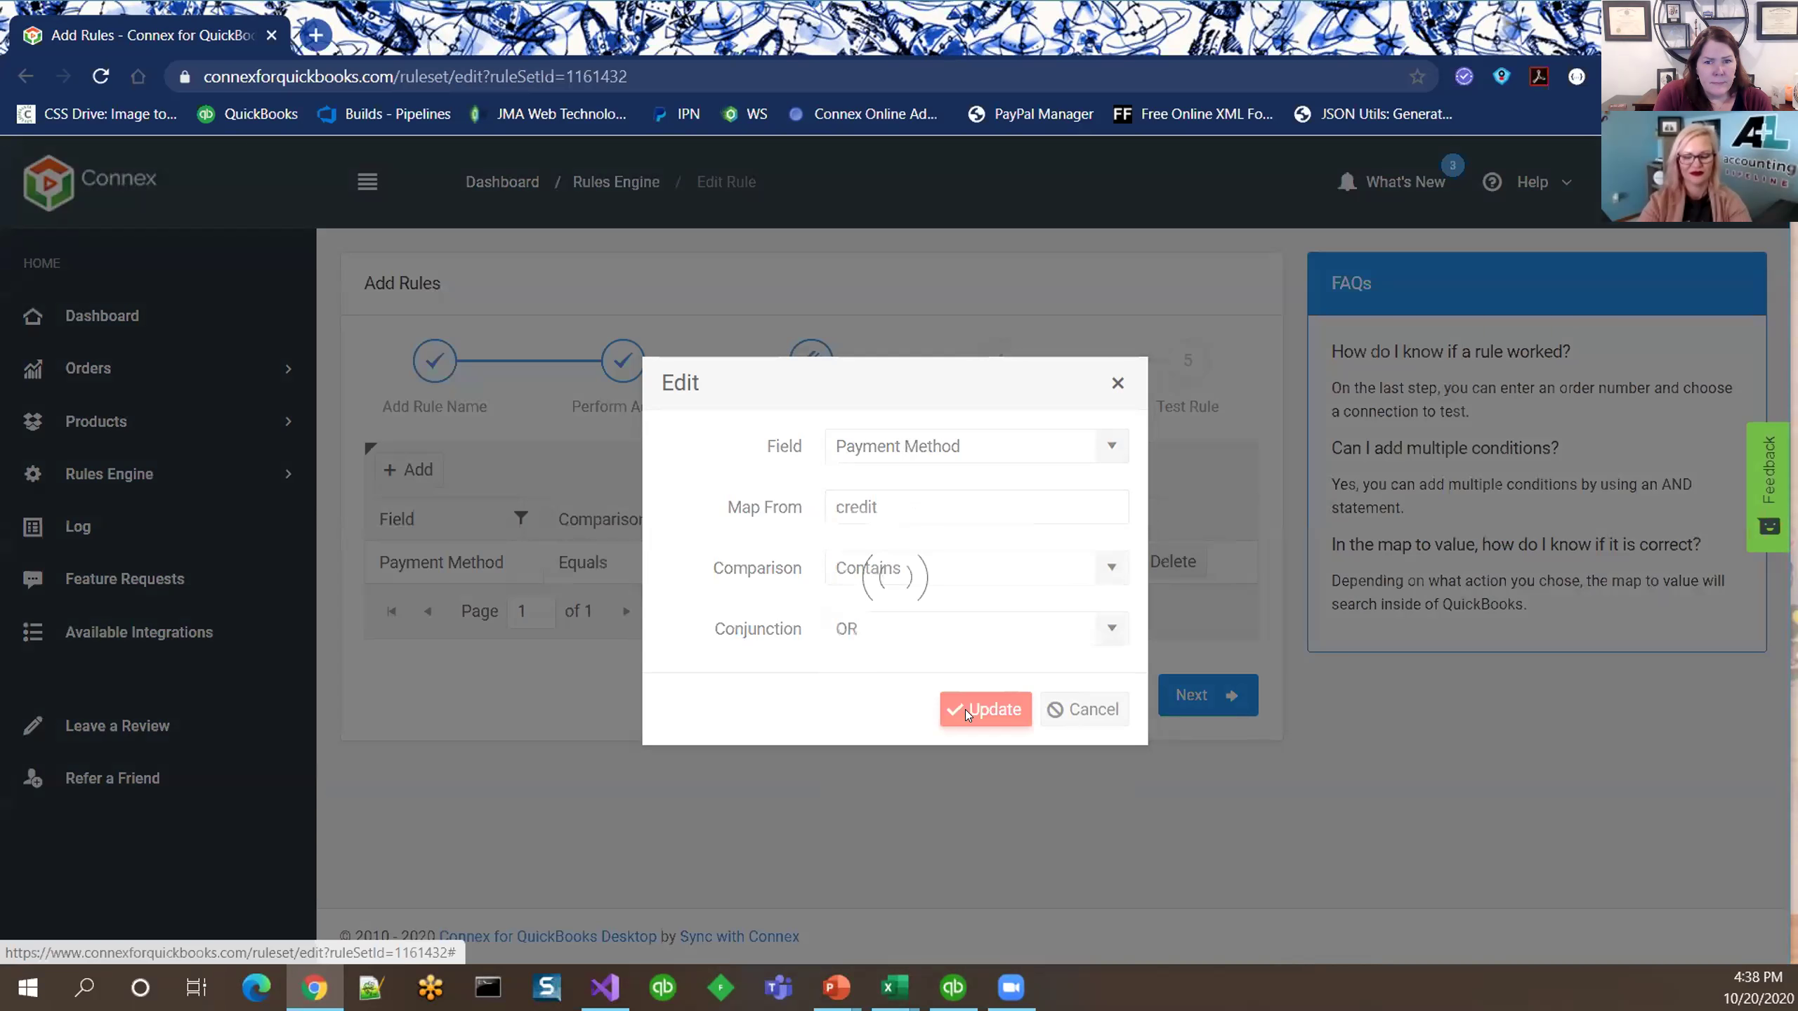
Set the rule's map-to value to CC and finish the rule
left_click(1199, 692)
left_click(748, 471)
type("CC")
left_click(1206, 528)
left_click(1233, 727)
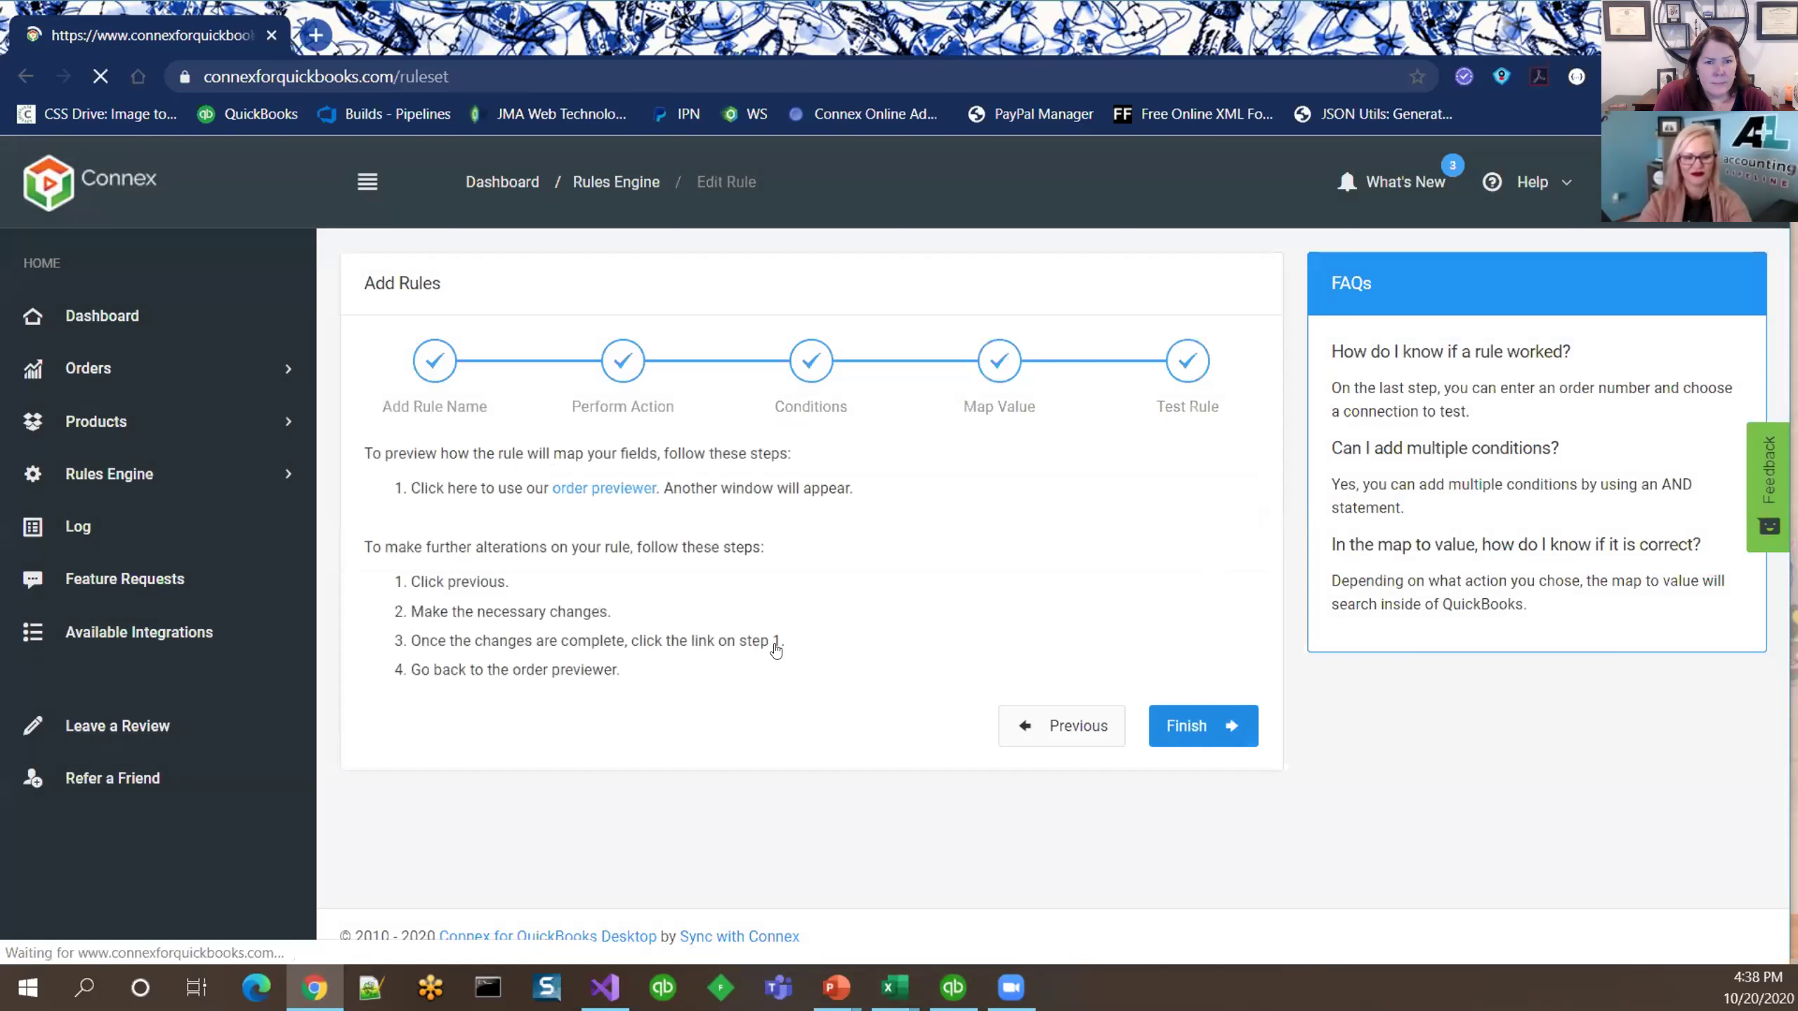
left_click(145, 368)
left_click(149, 426)
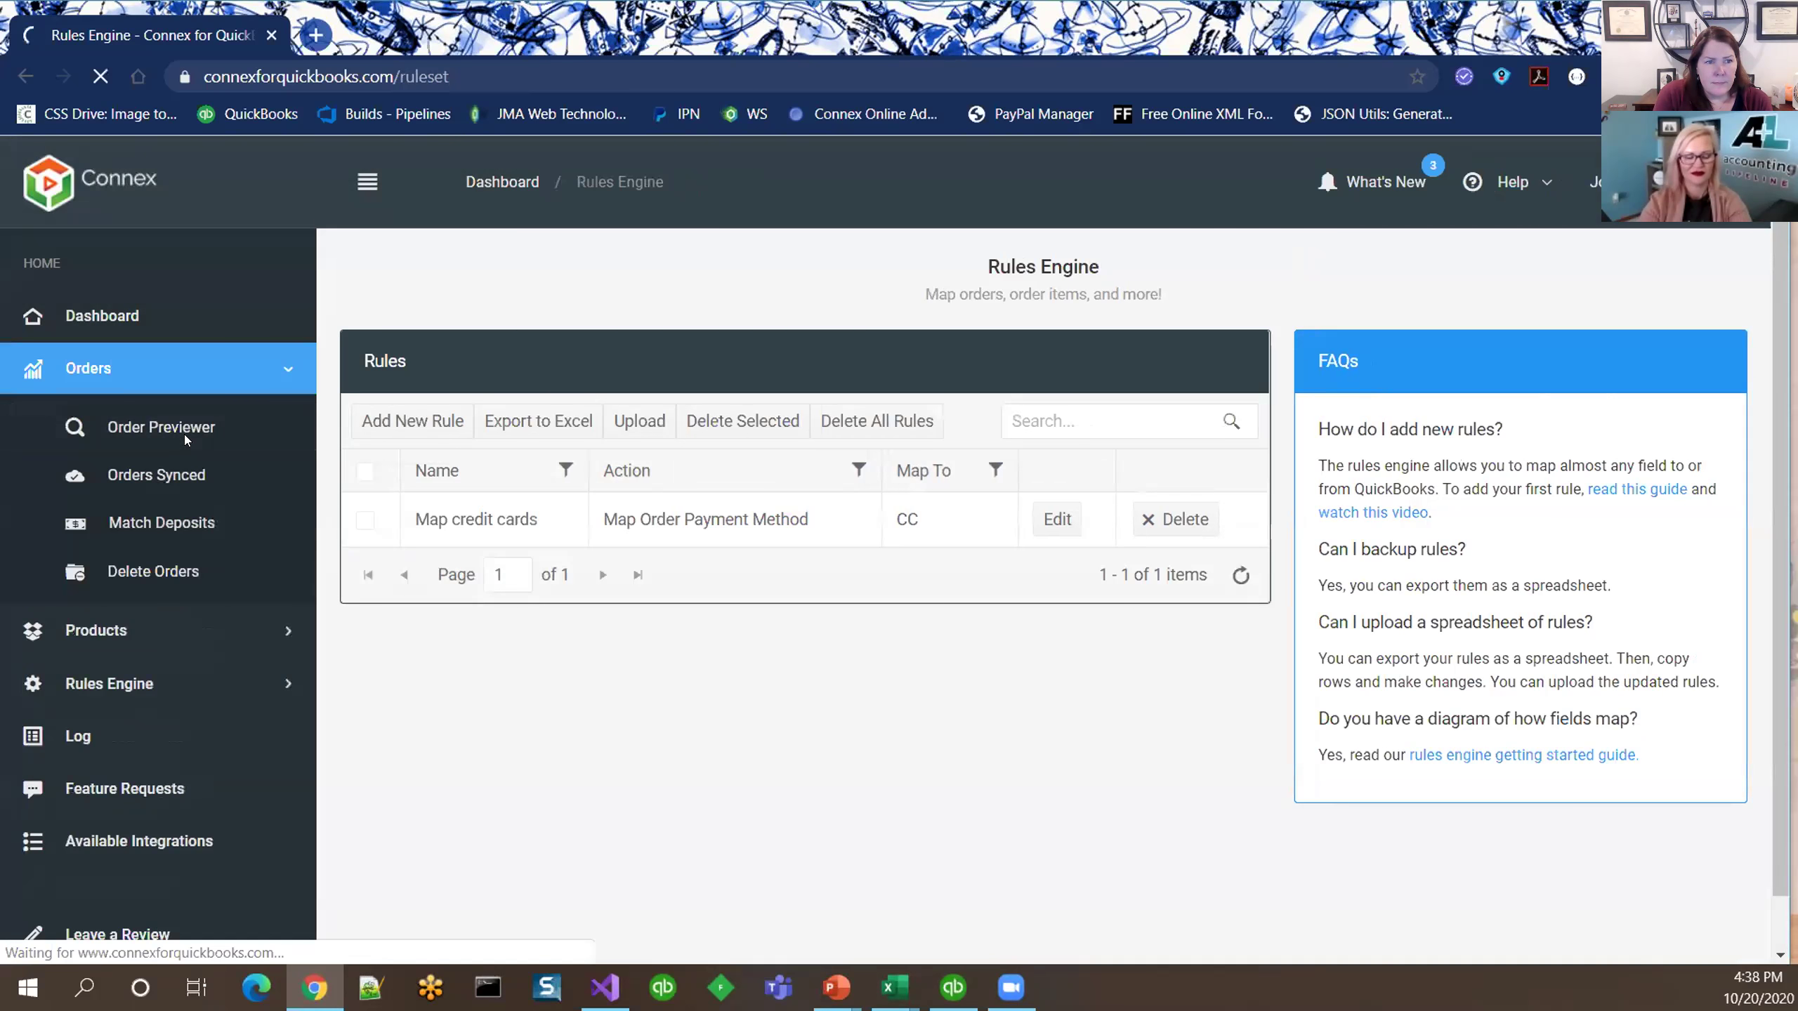
scroll(764, 536, "down", 3)
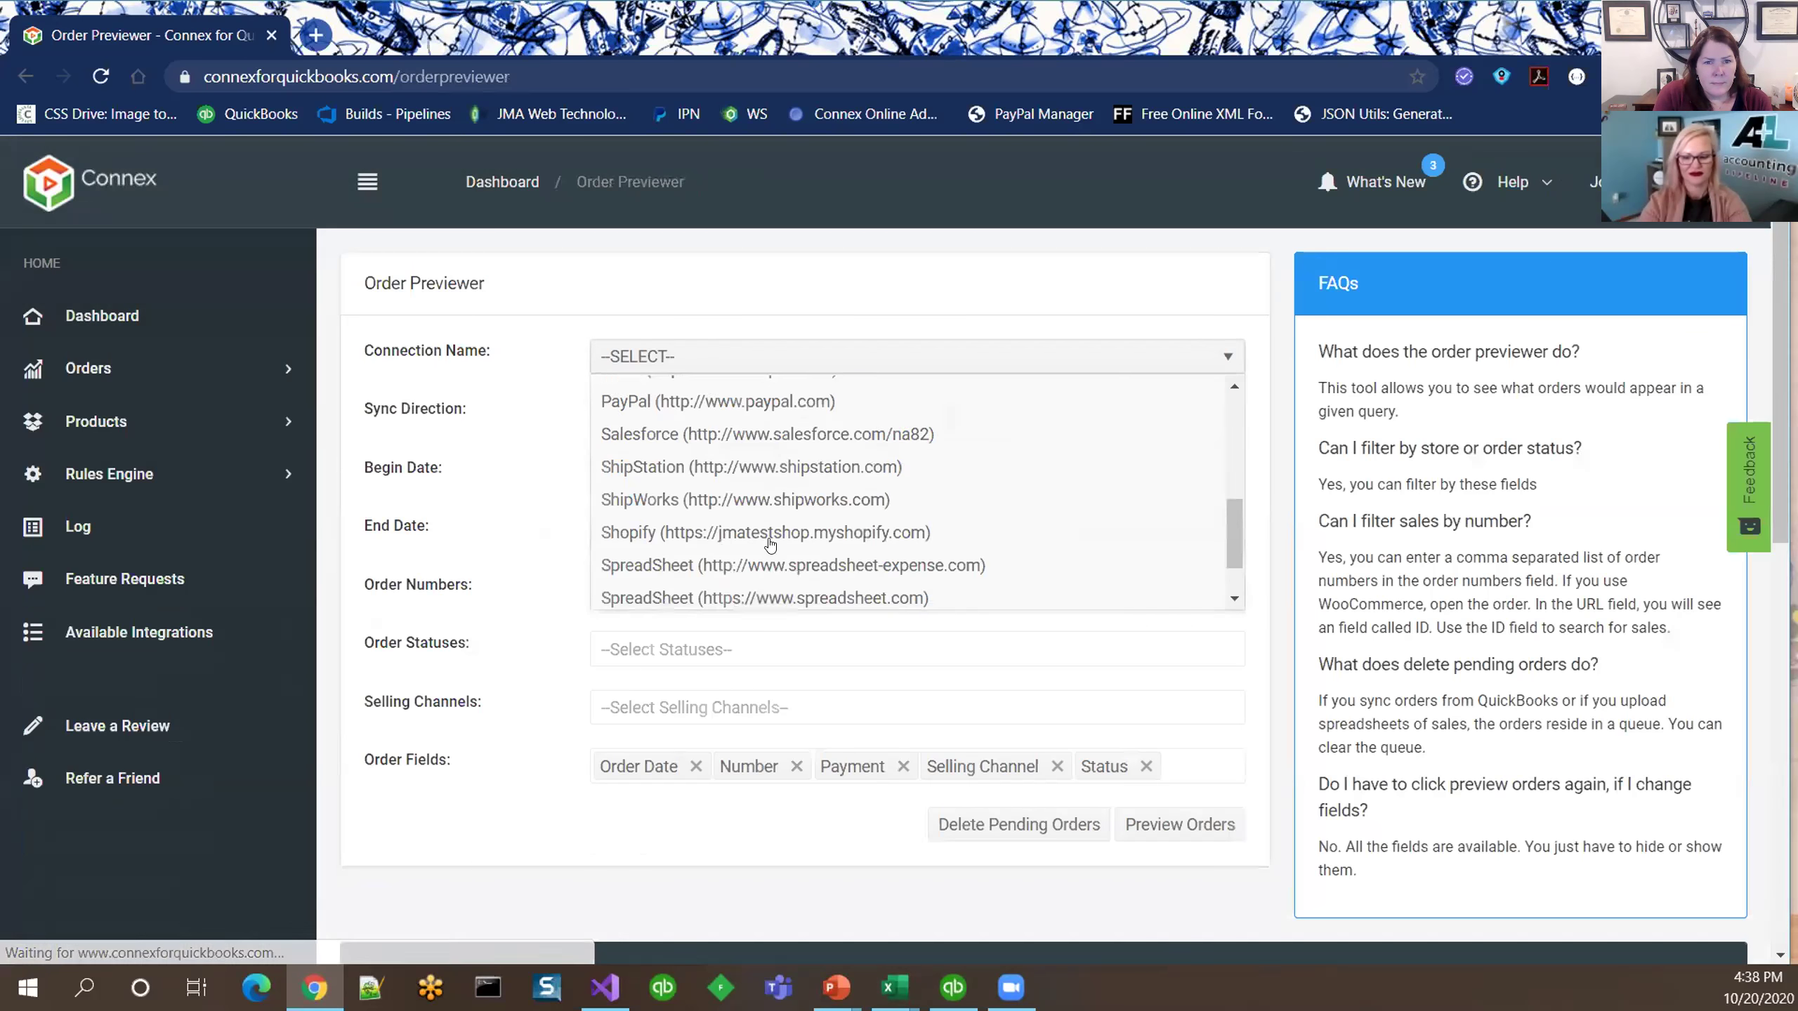
scroll(805, 465, "up", 2)
left_click(805, 461)
left_click(1179, 825)
scroll(949, 637, "down", 1)
scroll(947, 633, "down", 5)
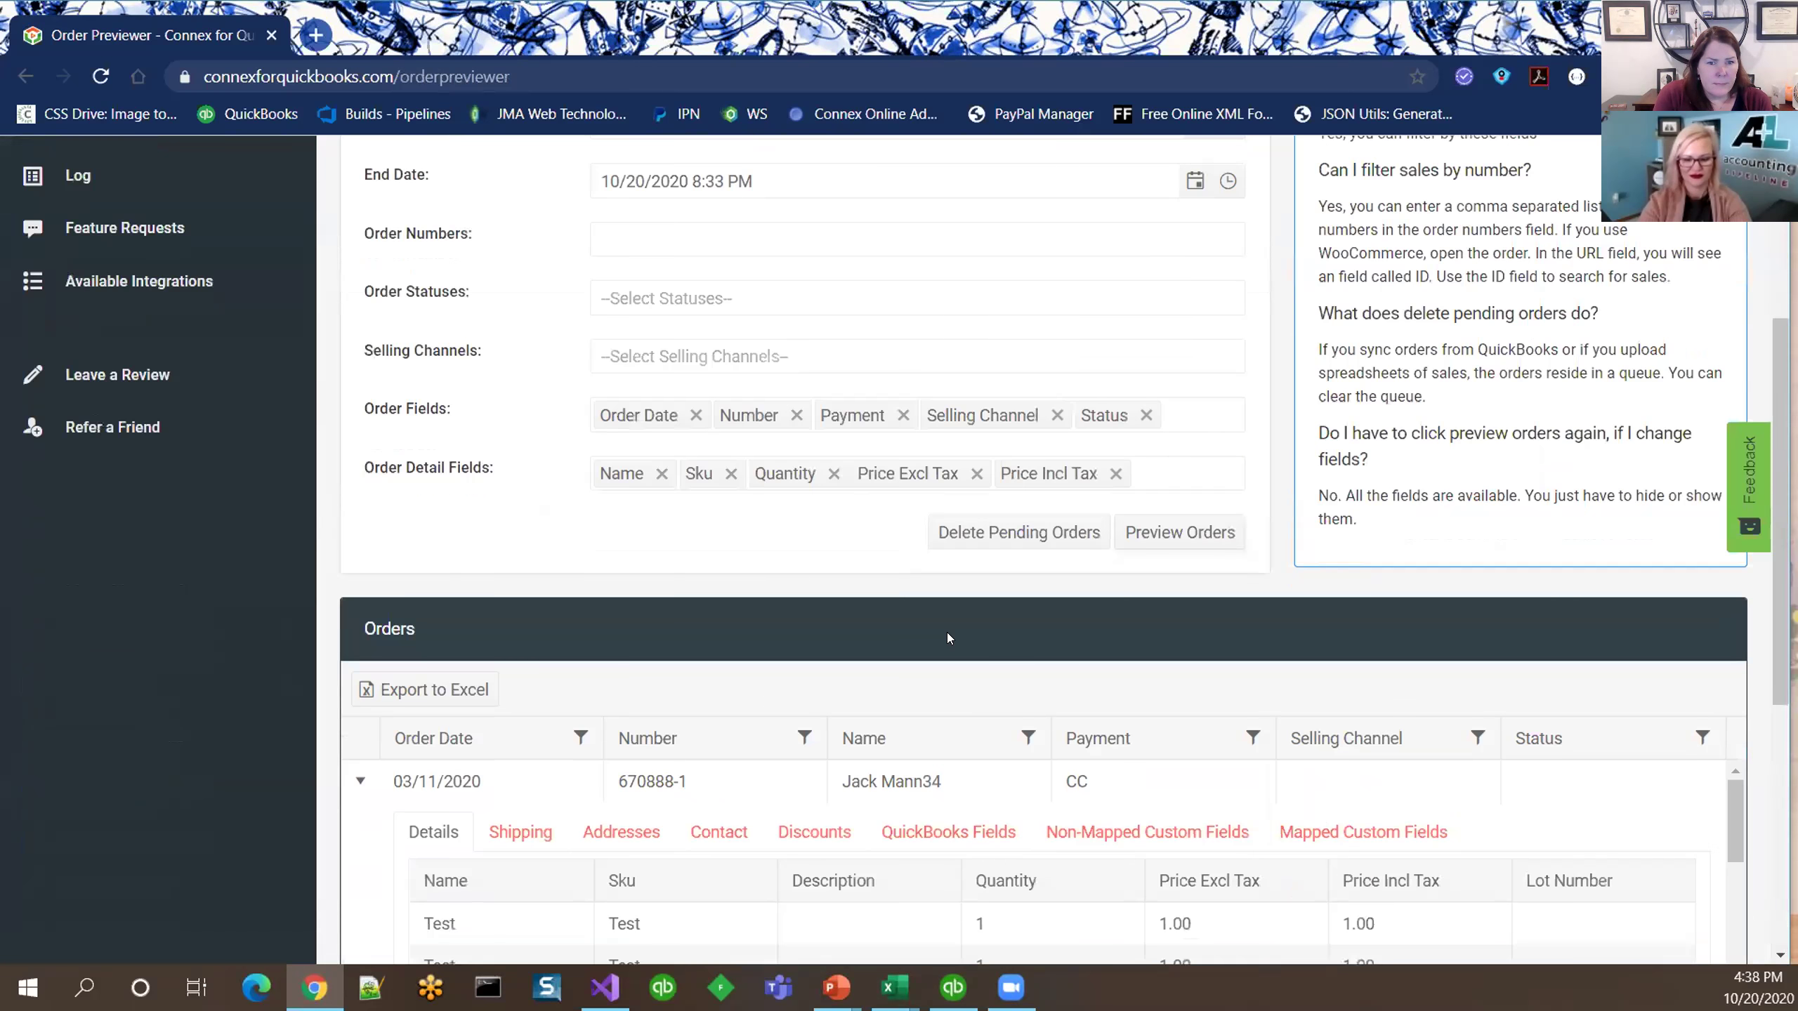
double_click(1066, 666)
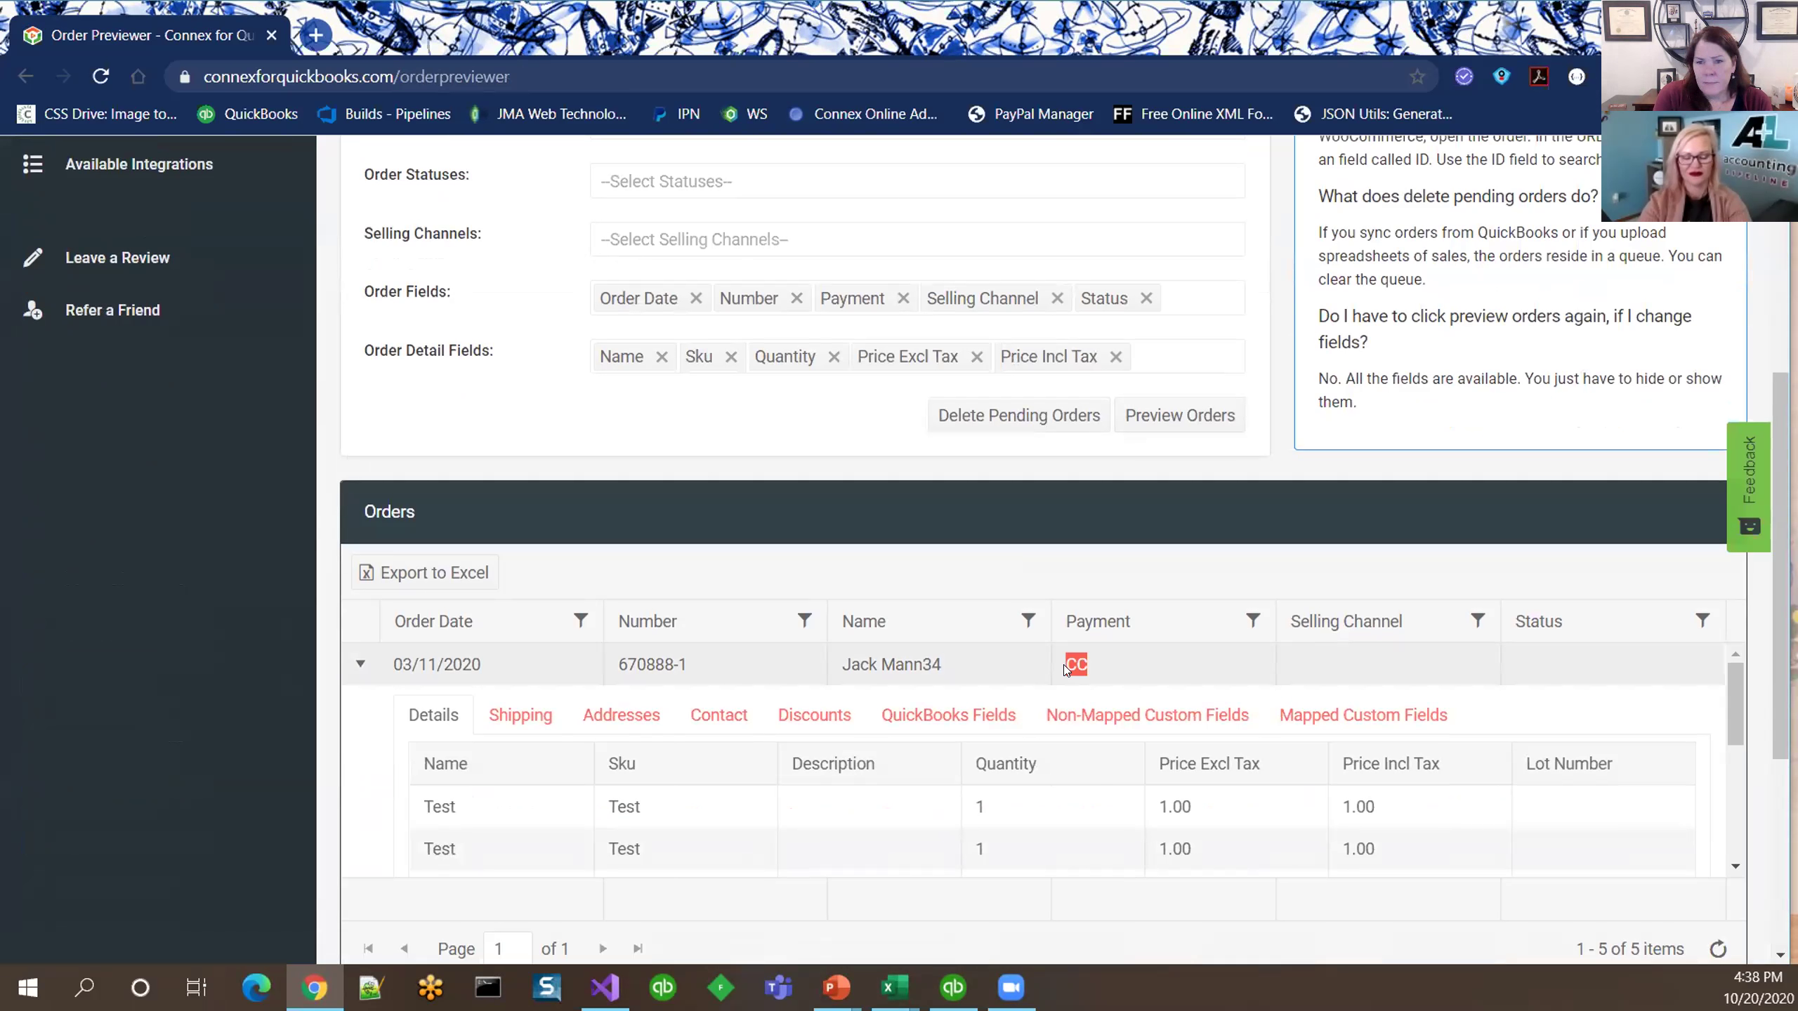
left_click(359, 665)
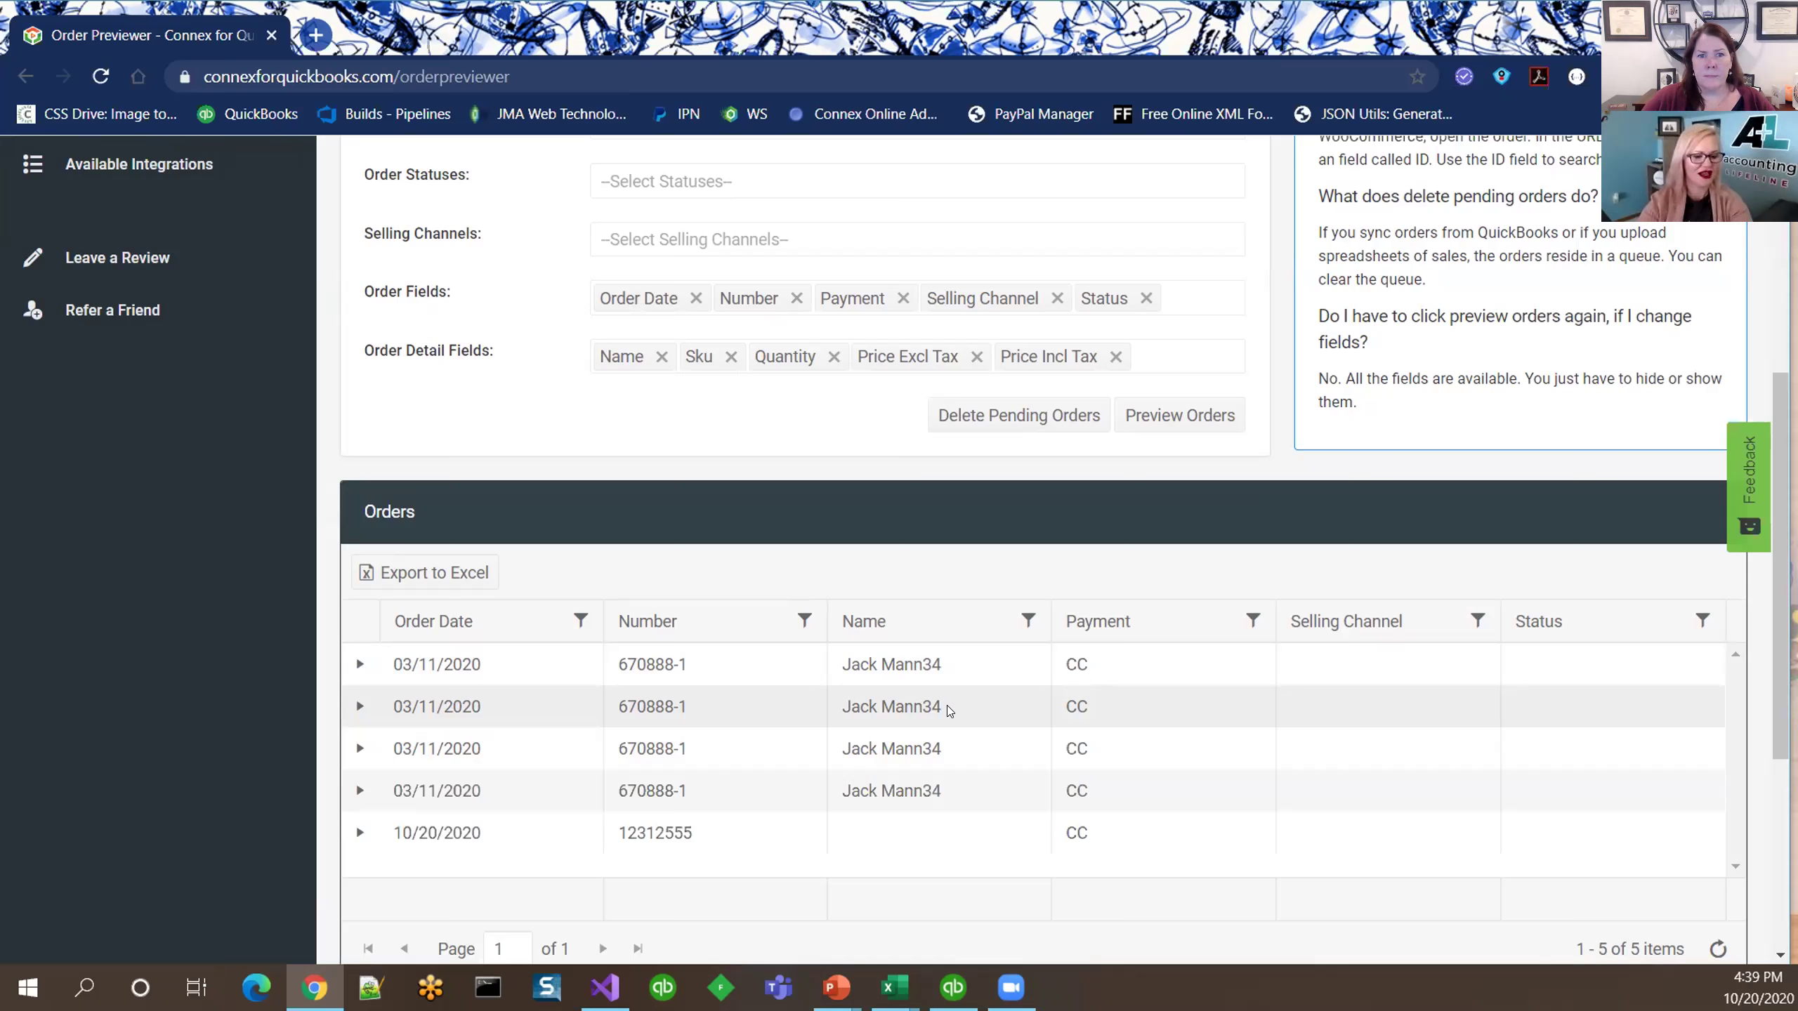
Open the list of available integrations and the syncing features Connex supports
scroll(947, 705, "up", 7)
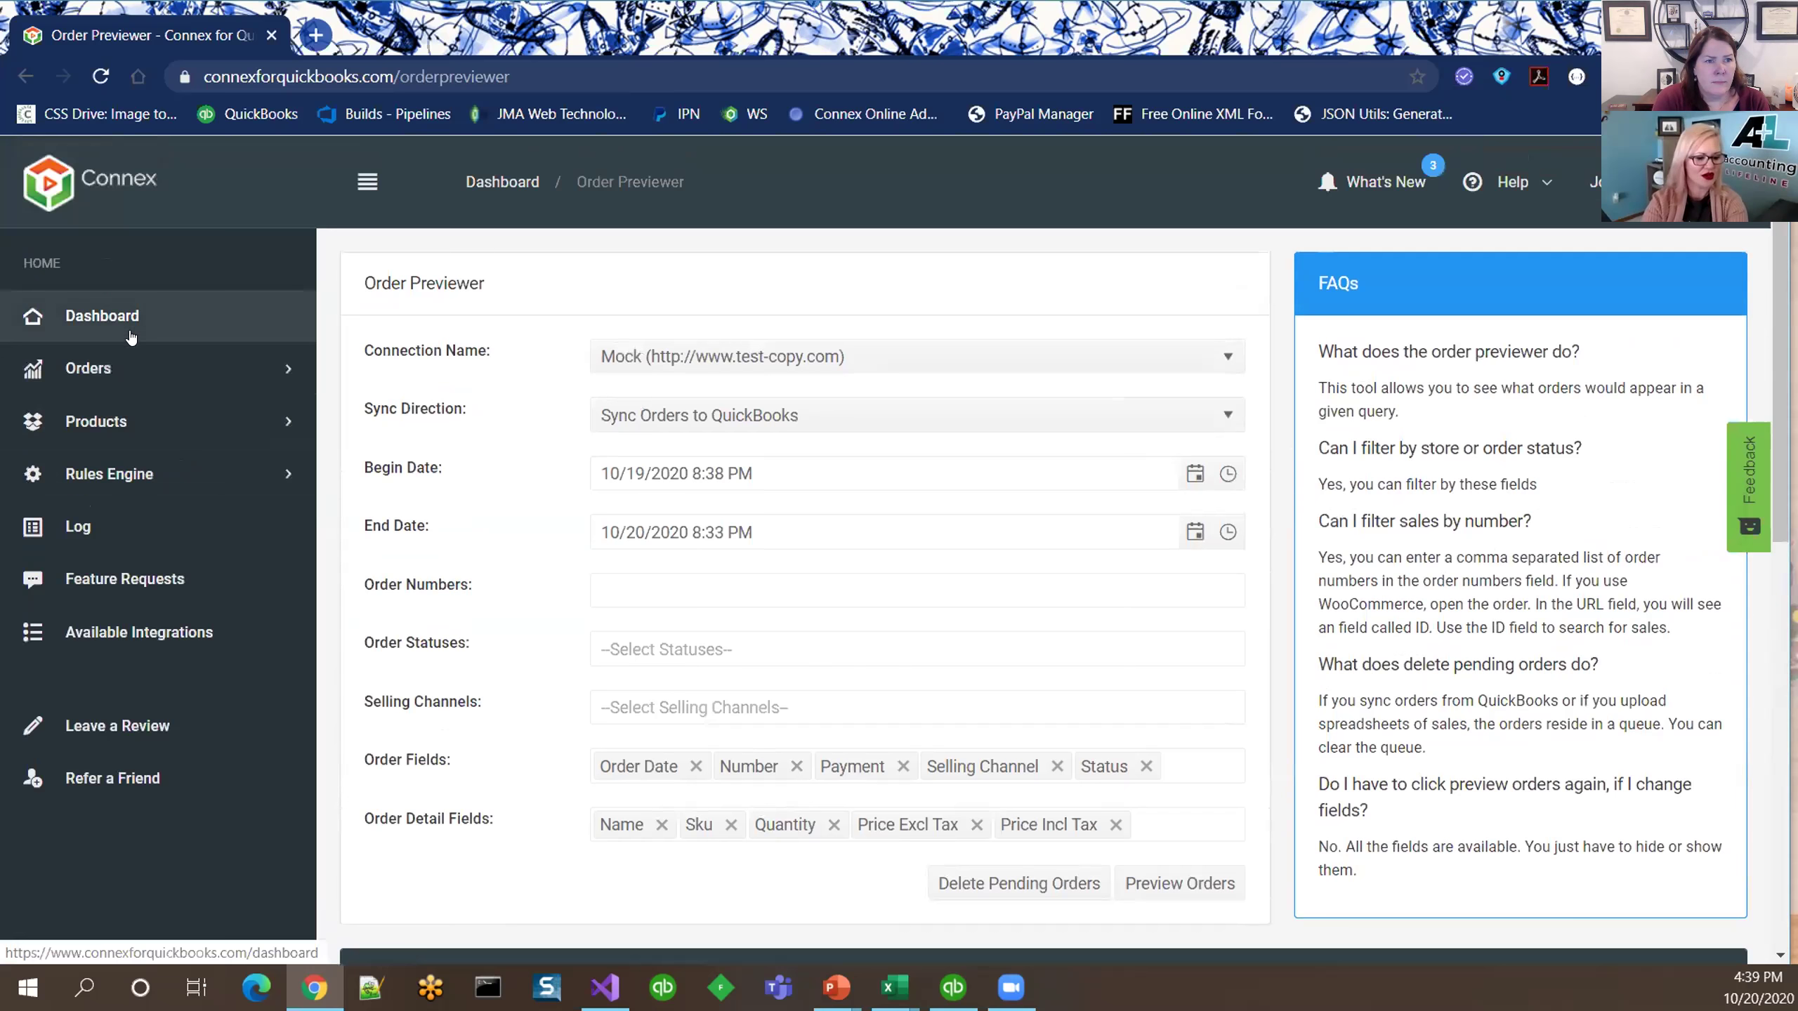
left_click(170, 631)
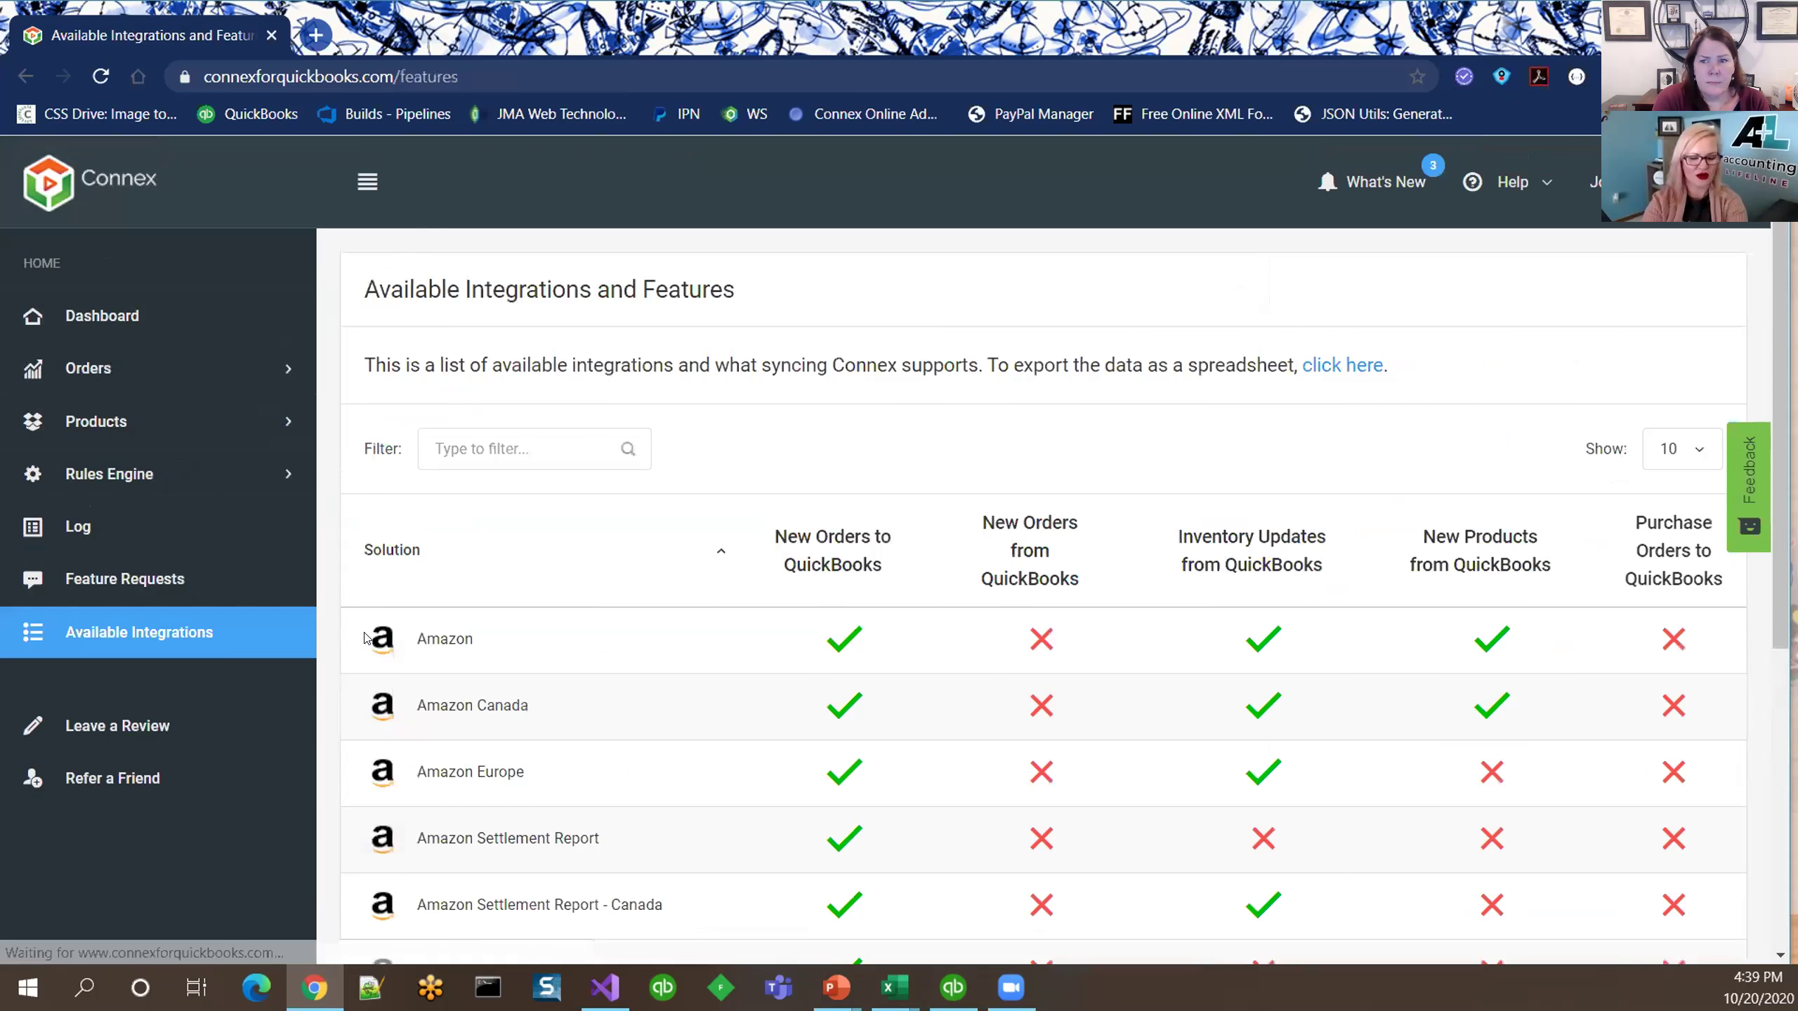
Look through the available integrations table to see which syncing features each Amazon and other listed solution supports
scroll(365, 638, "down", 6)
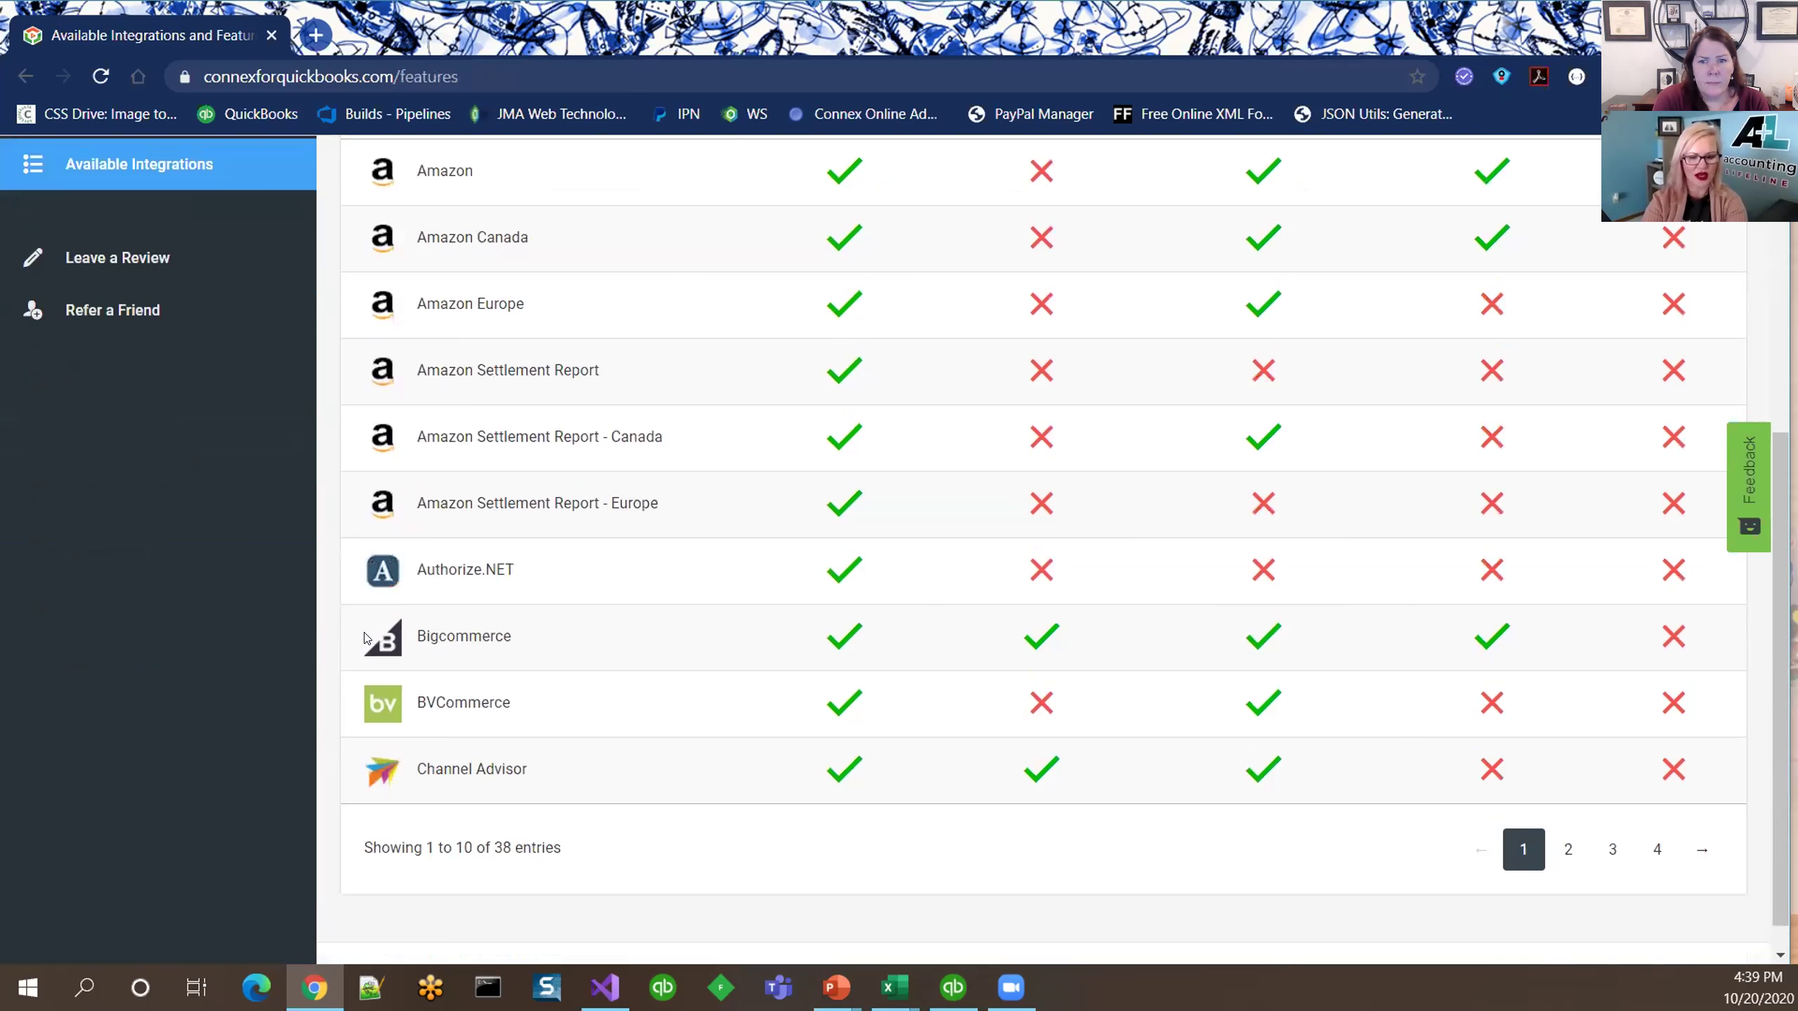
scroll(642, 516, "up", 2)
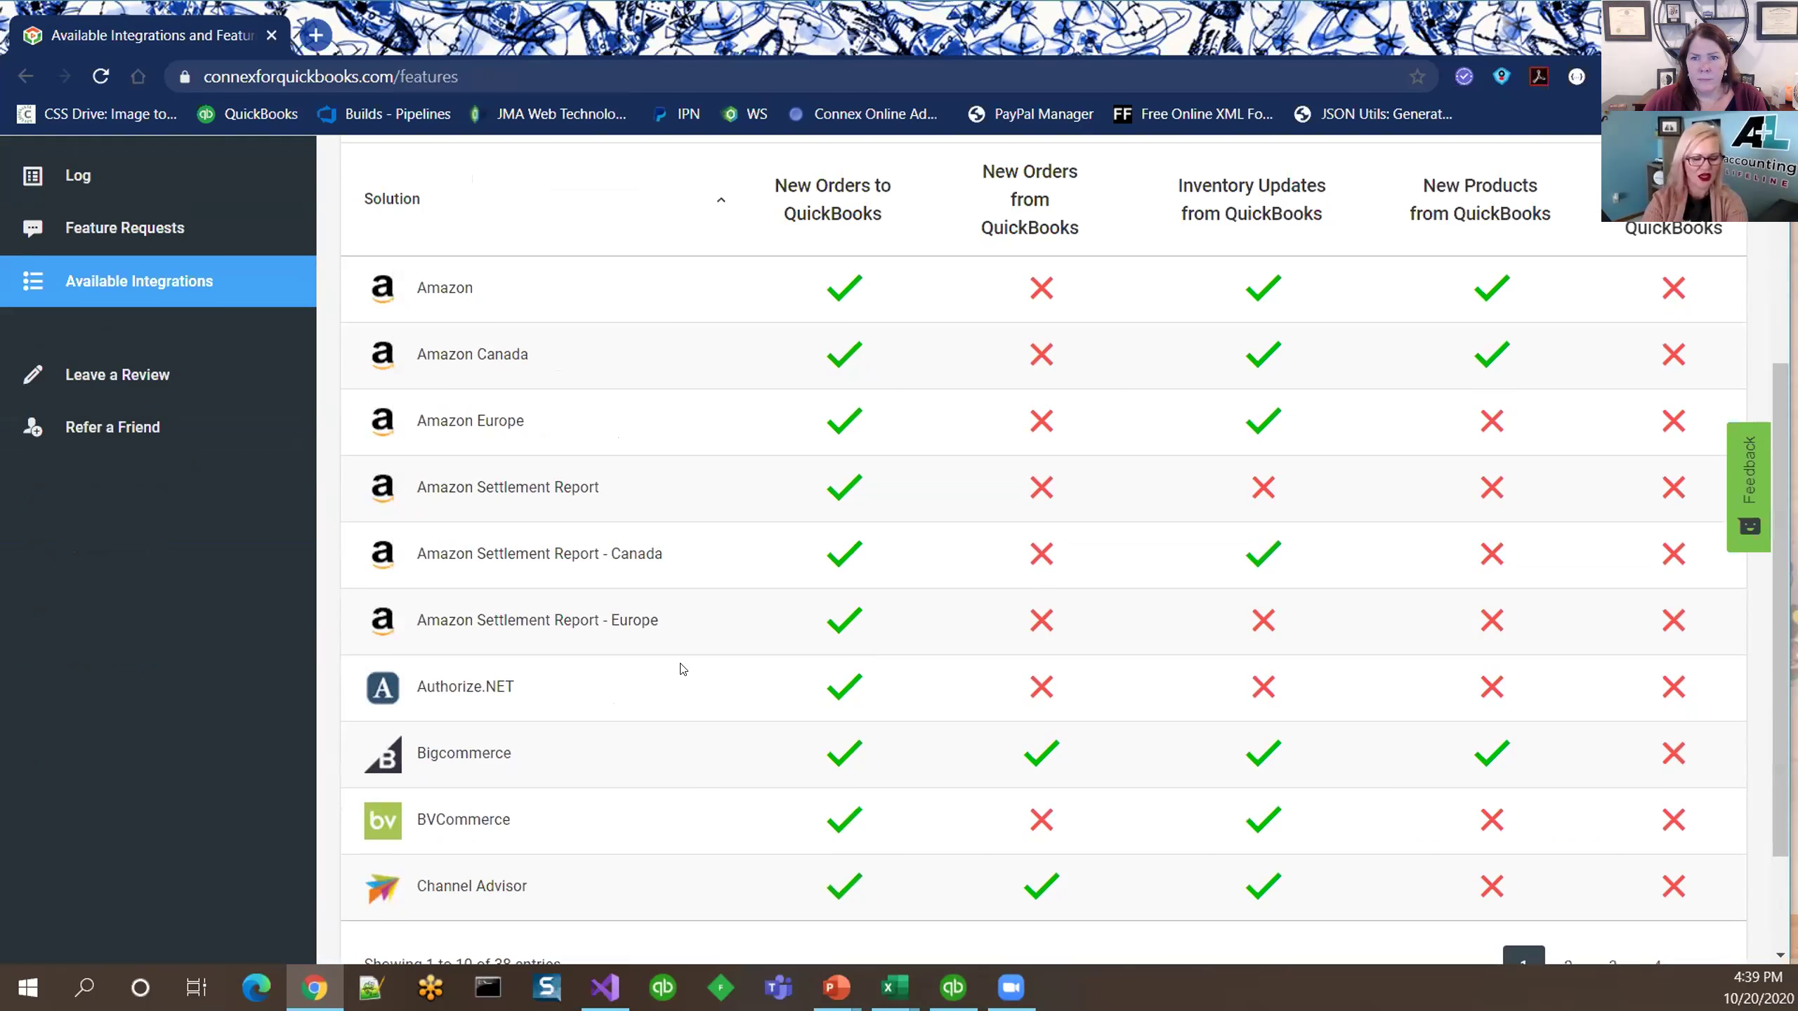
scroll(682, 668, "up", 5)
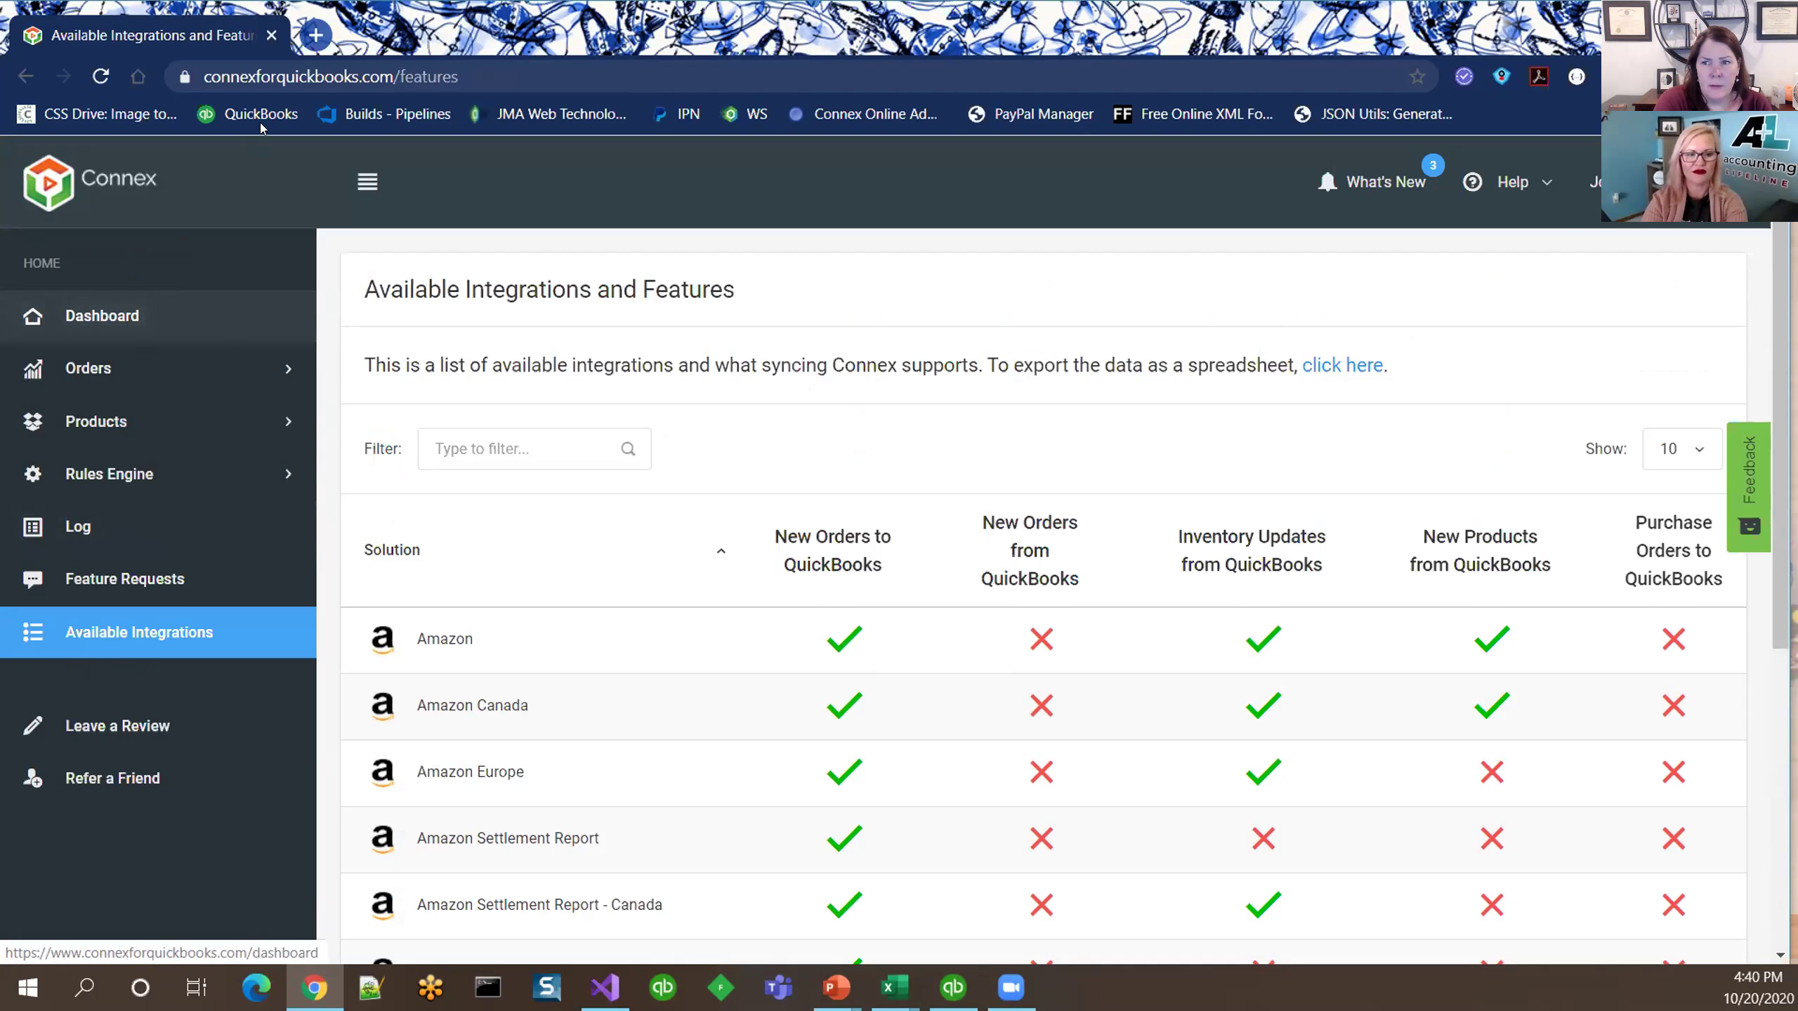
Open syncwithconnex.com in a new browser tab and go to the website's product Integrations page
left_click(316, 34)
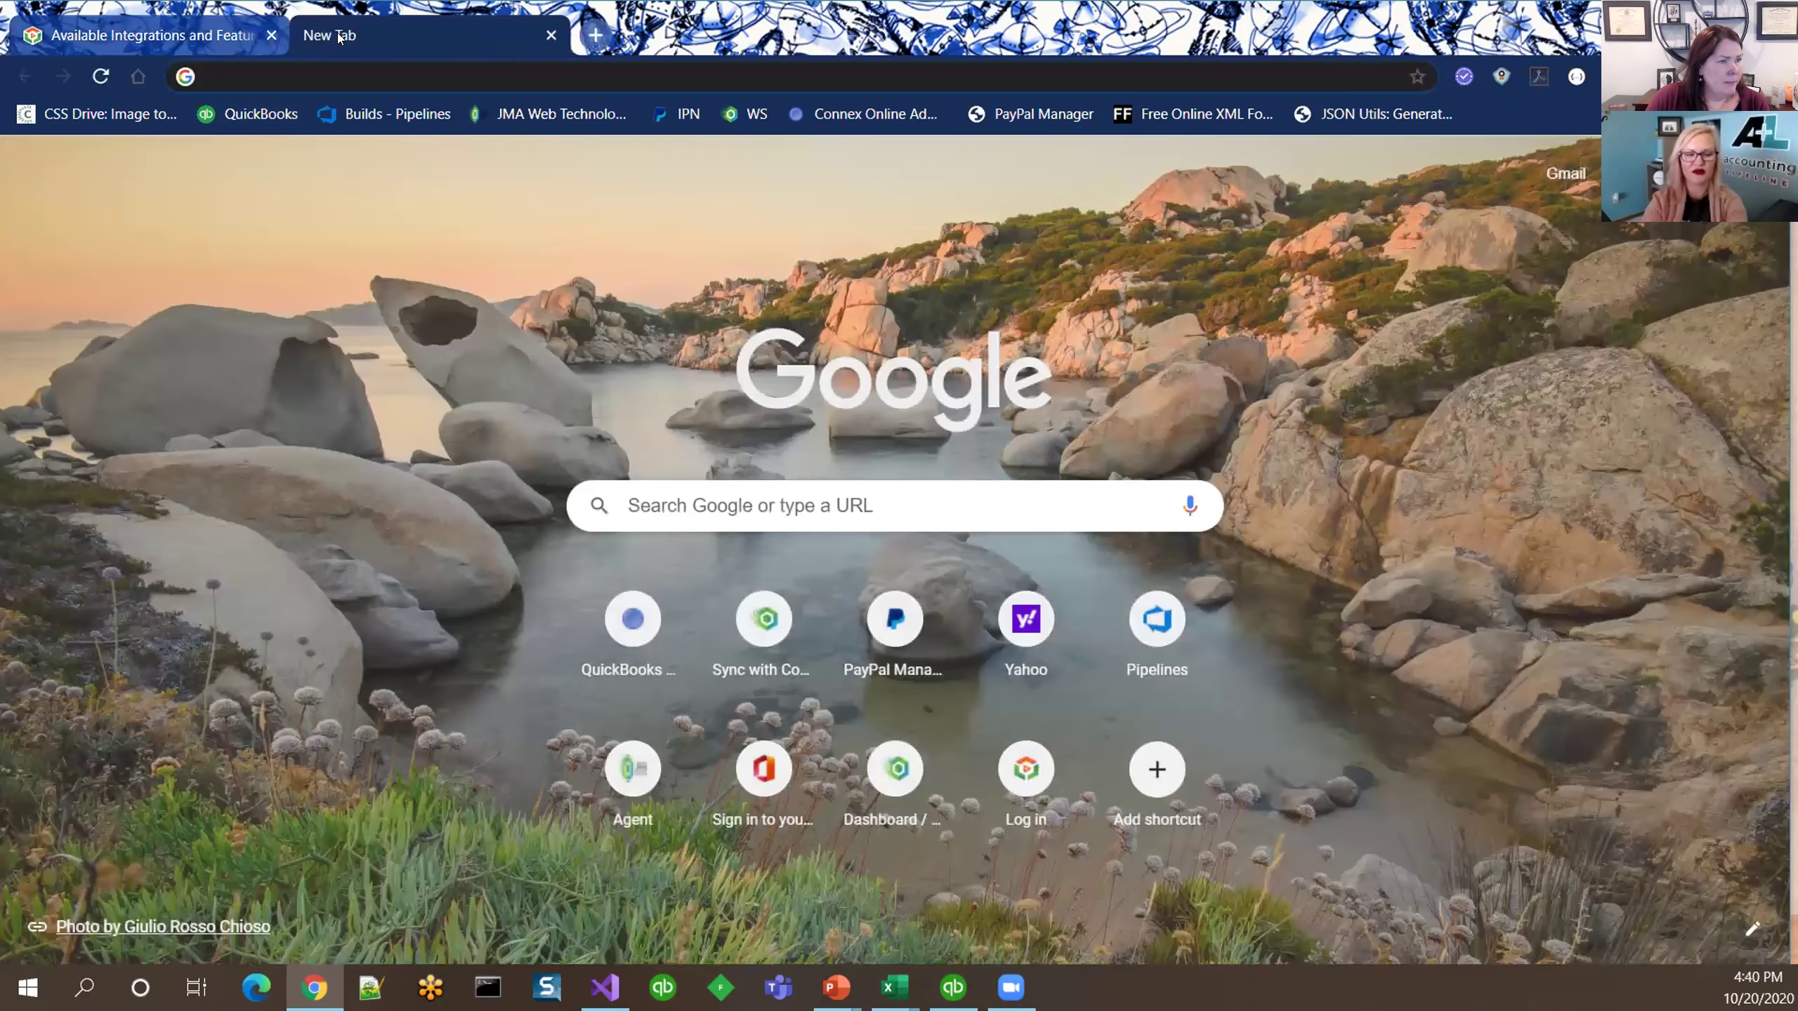
type("s")
key("Return")
mouse_move(432, 294)
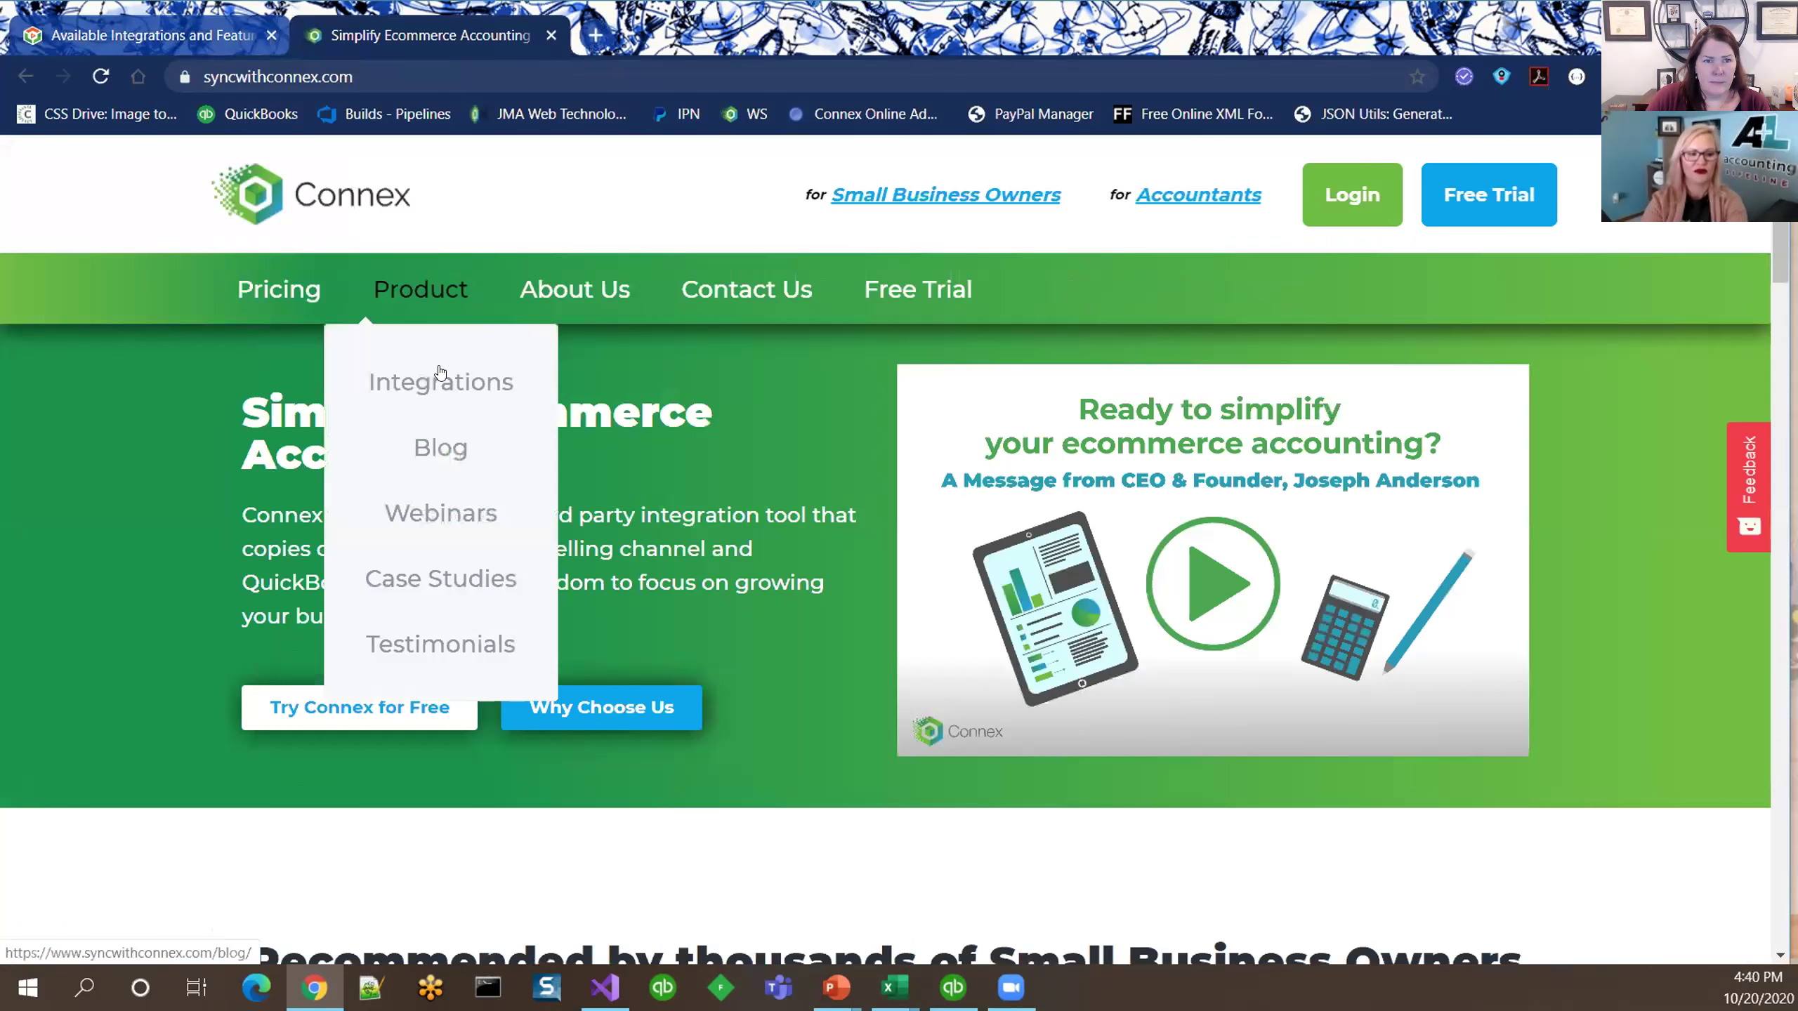
left_click(496, 390)
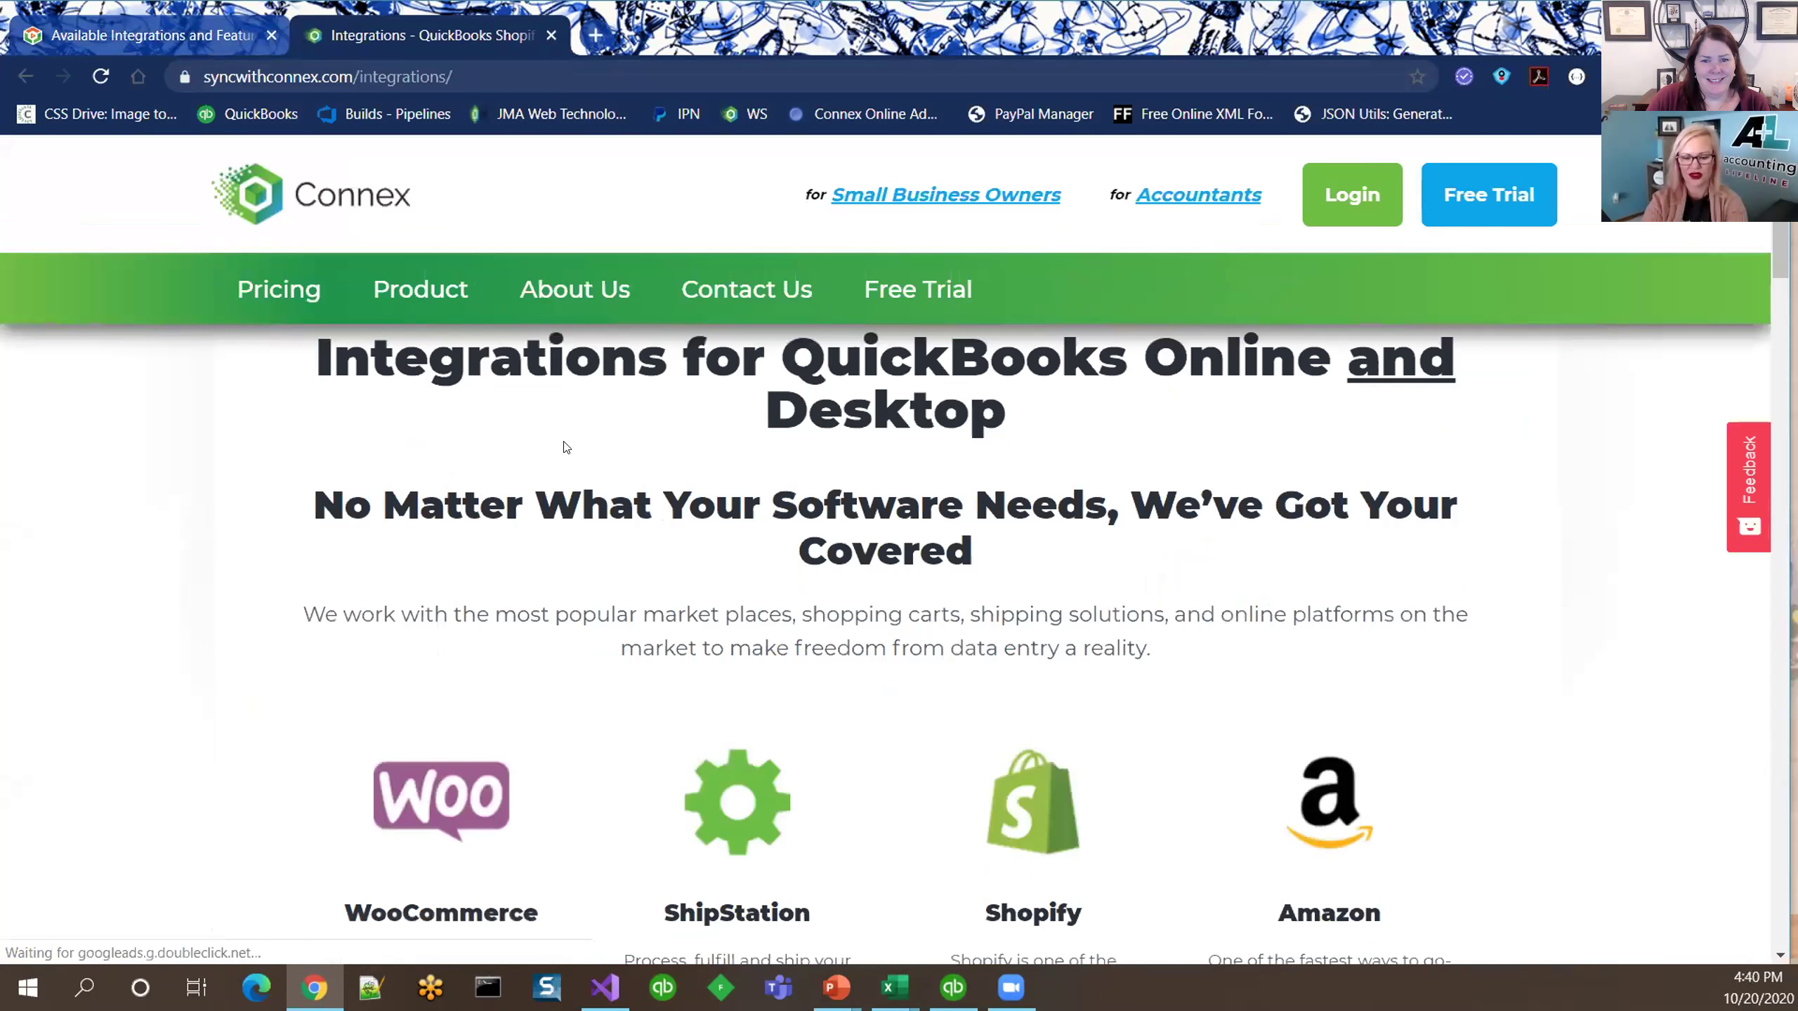
Review the marketplaces, shopping carts and shipping solutions under All Our Integrations, down to Stripe, Walmart, WooCommerce and Zoey
scroll(566, 443, "down", 6)
scroll(570, 446, "down", 7)
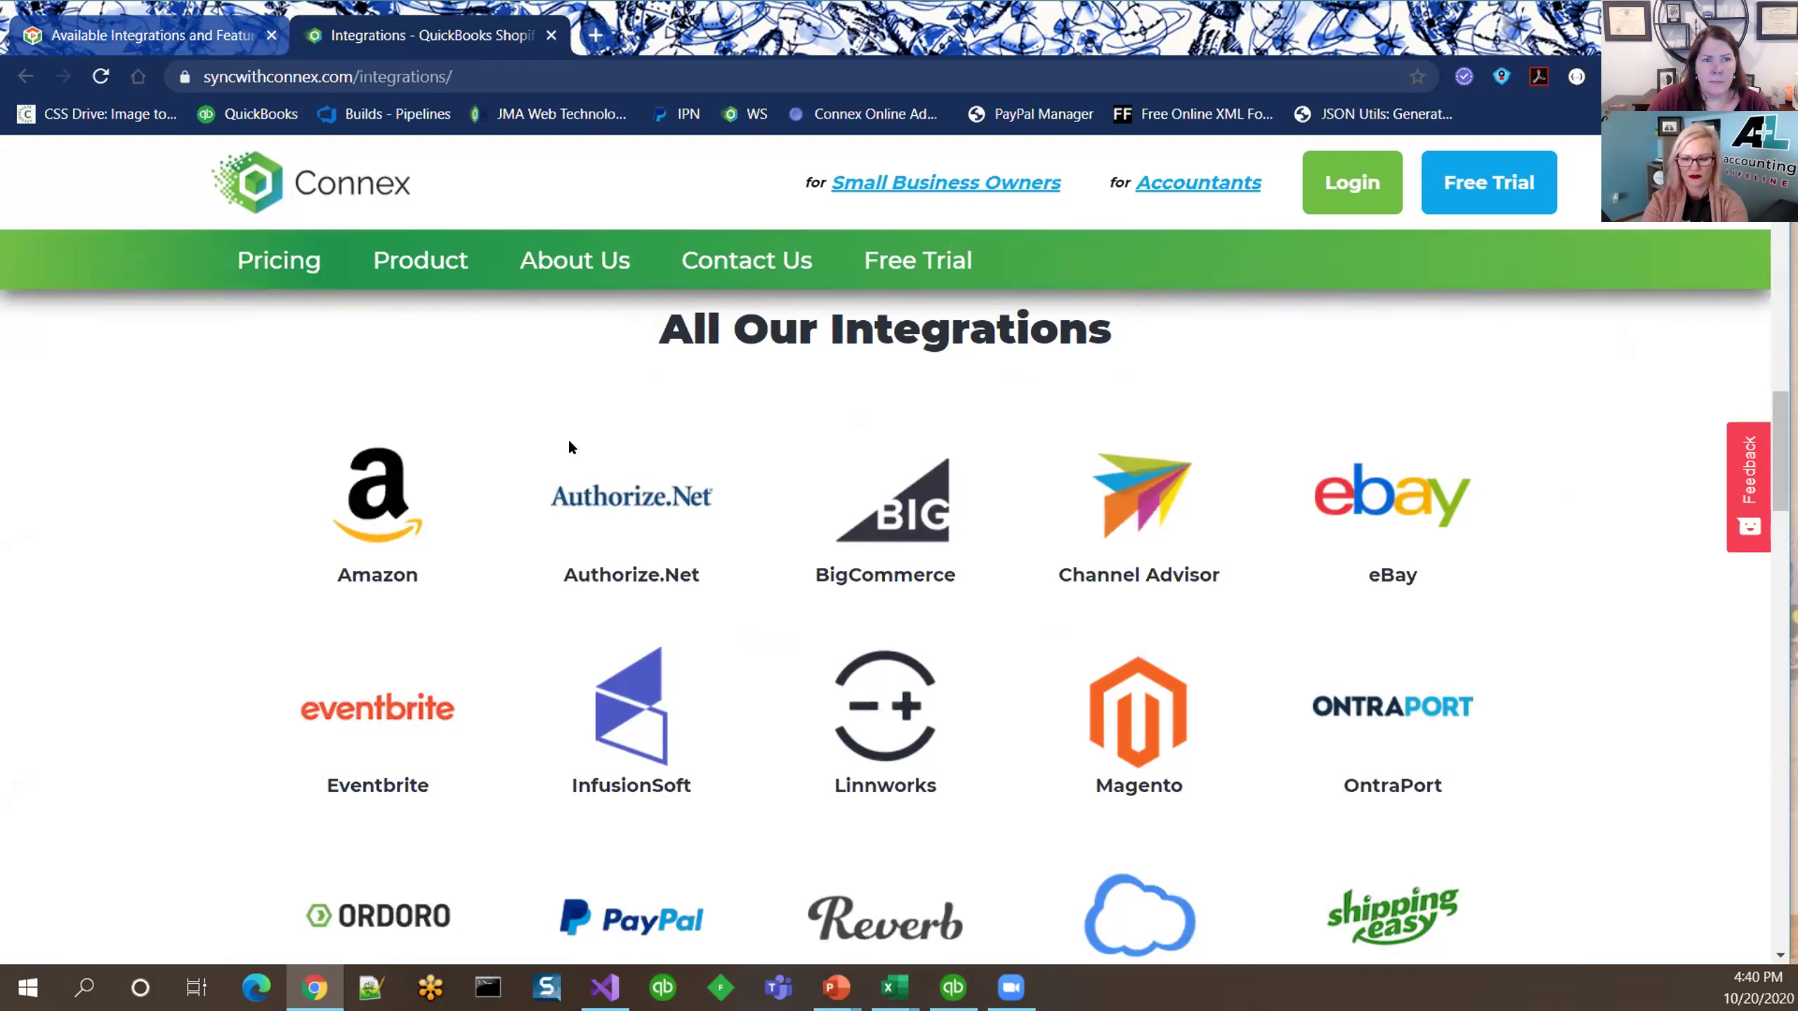
scroll(569, 442, "down", 4)
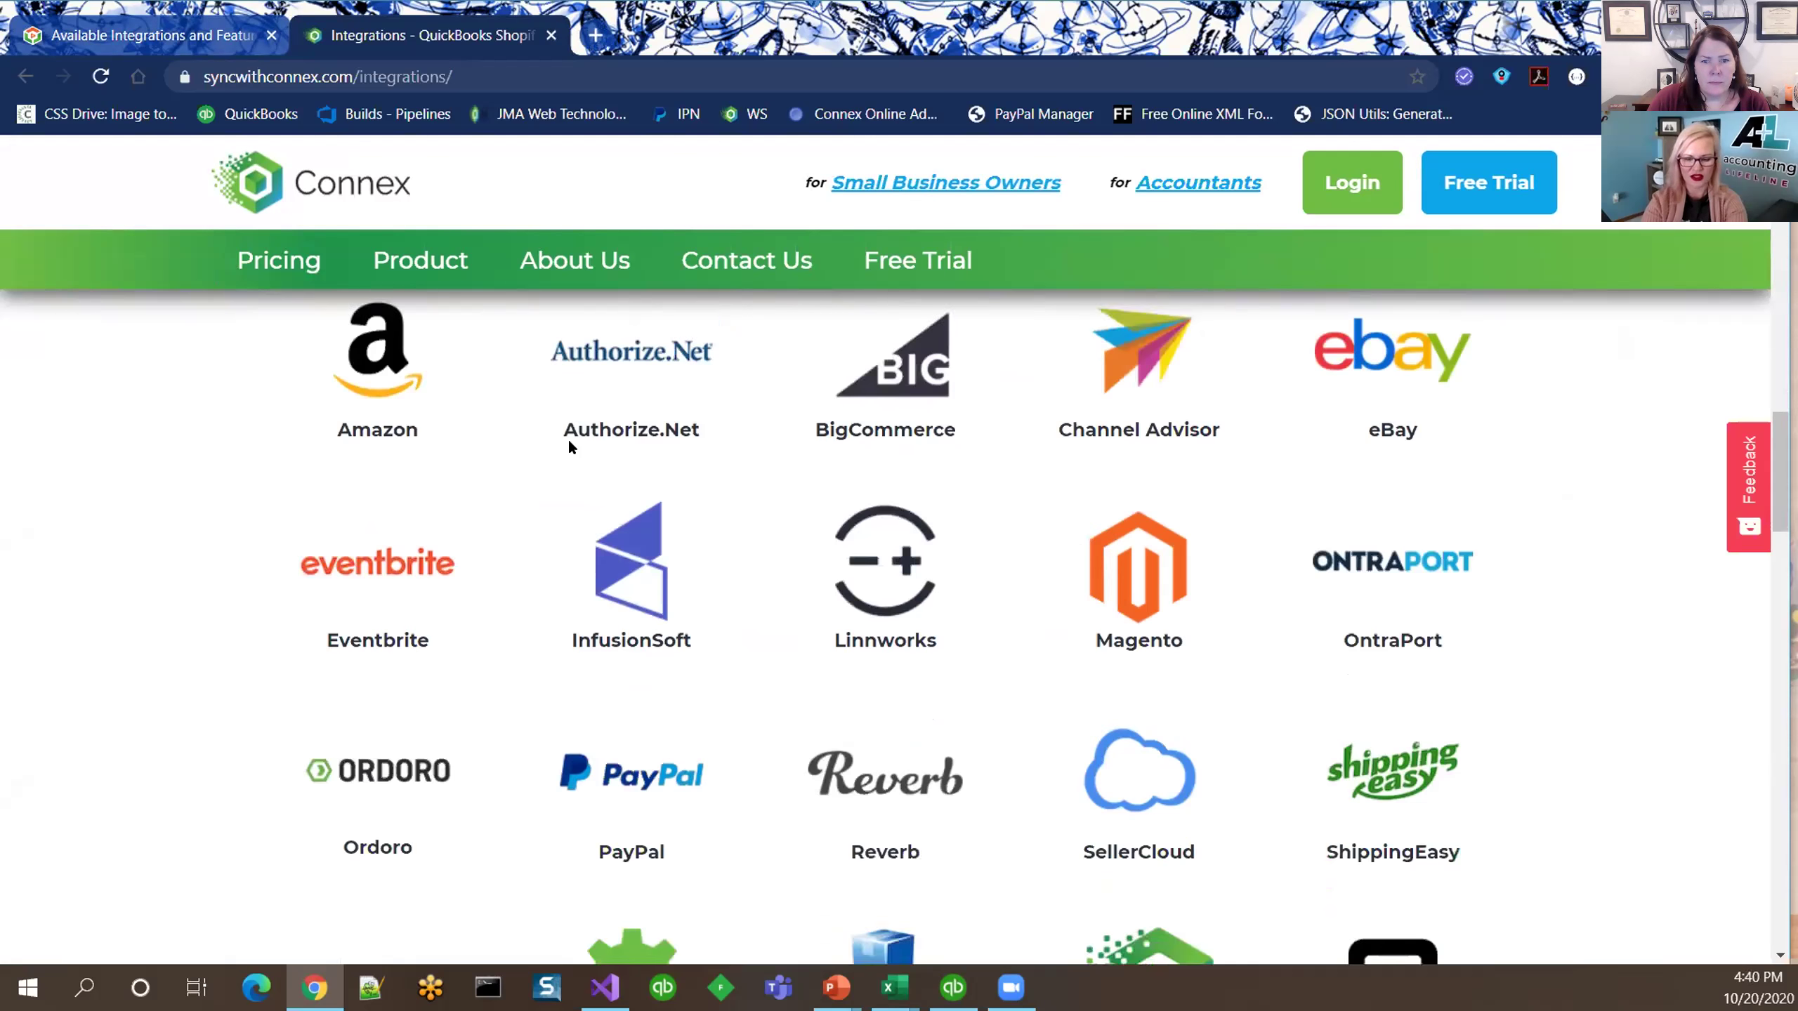
scroll(569, 444, "down", 1)
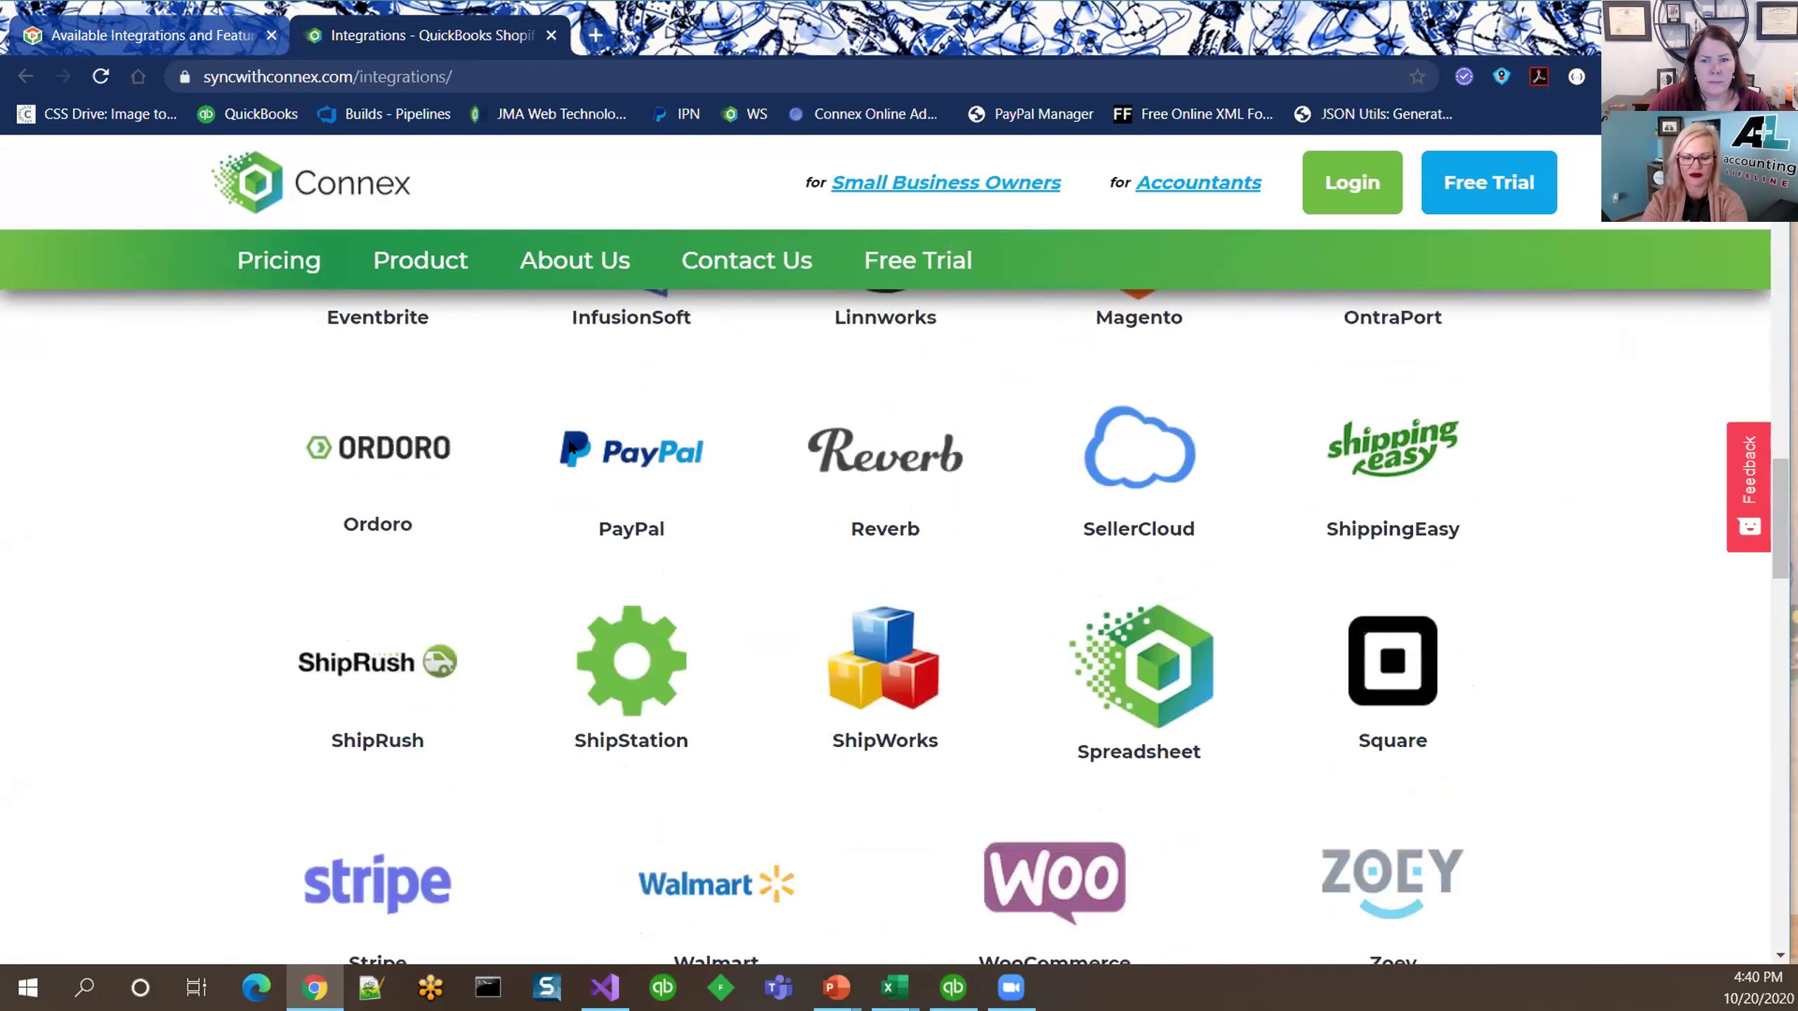
scroll(570, 447, "down", 2)
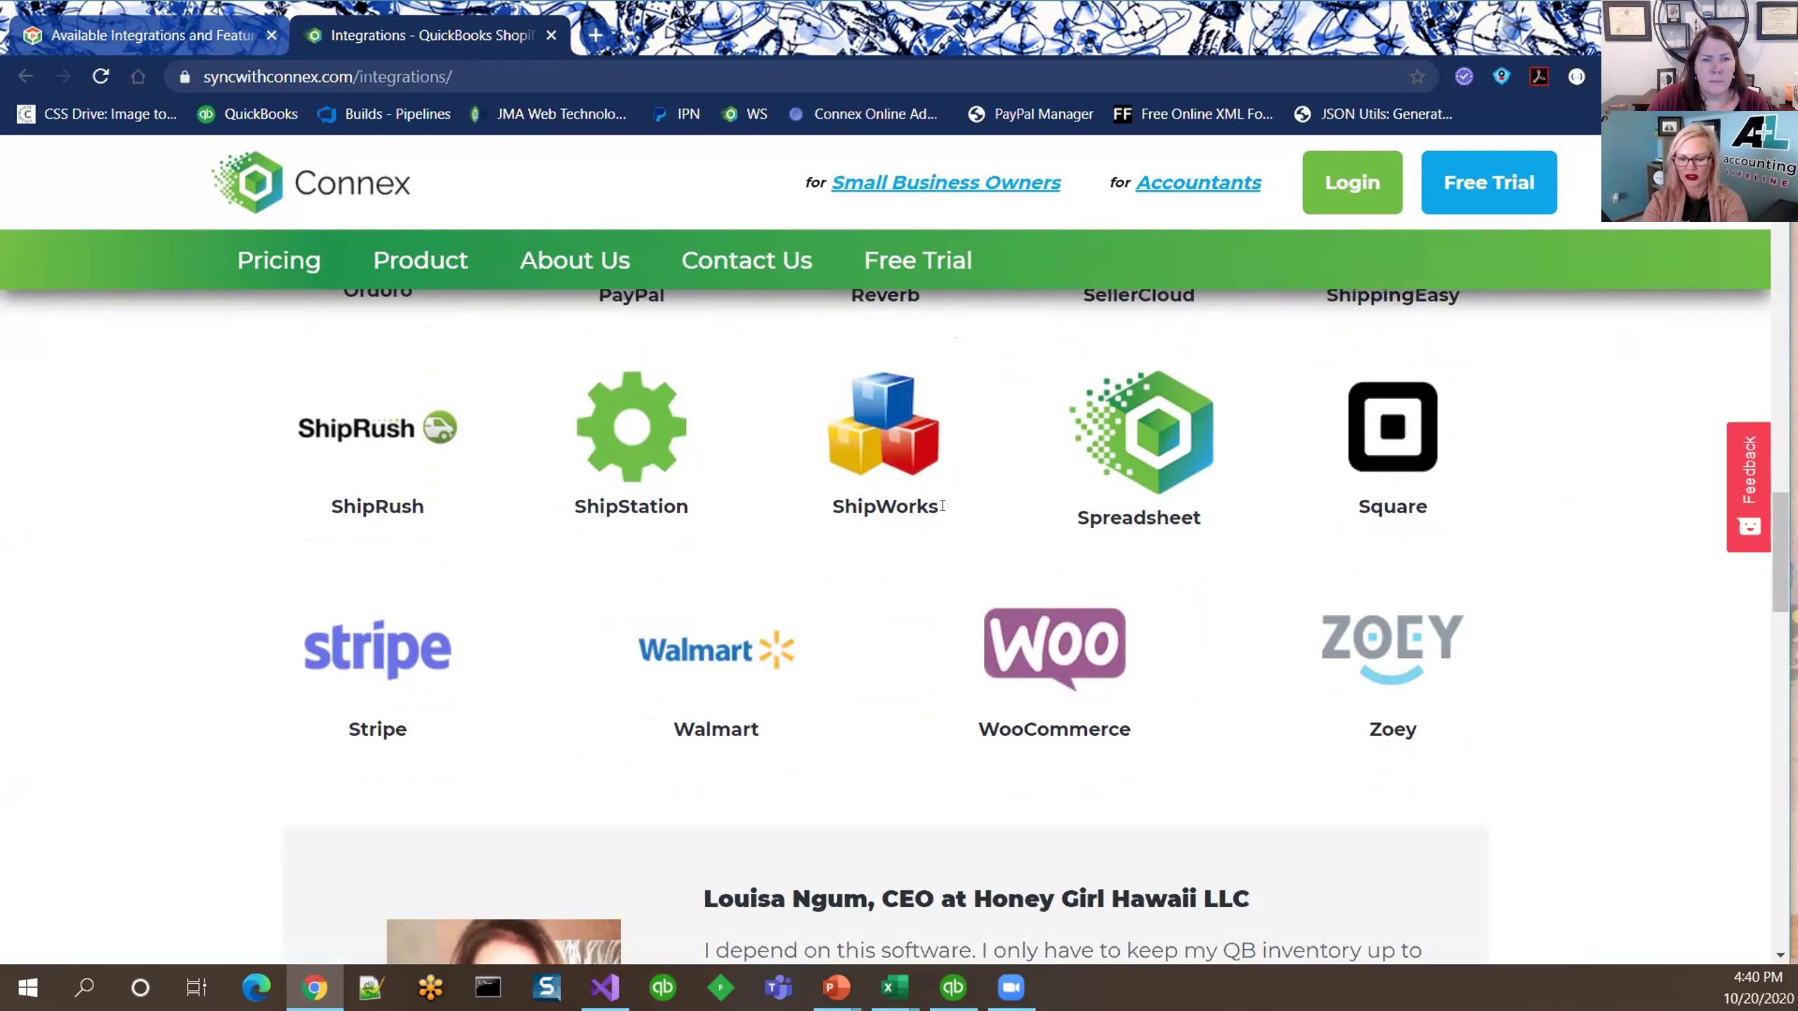
Point out the Walmart and Square integrations by highlighting their names, and return to the first rows of the list
double_click(727, 726)
left_click(747, 729)
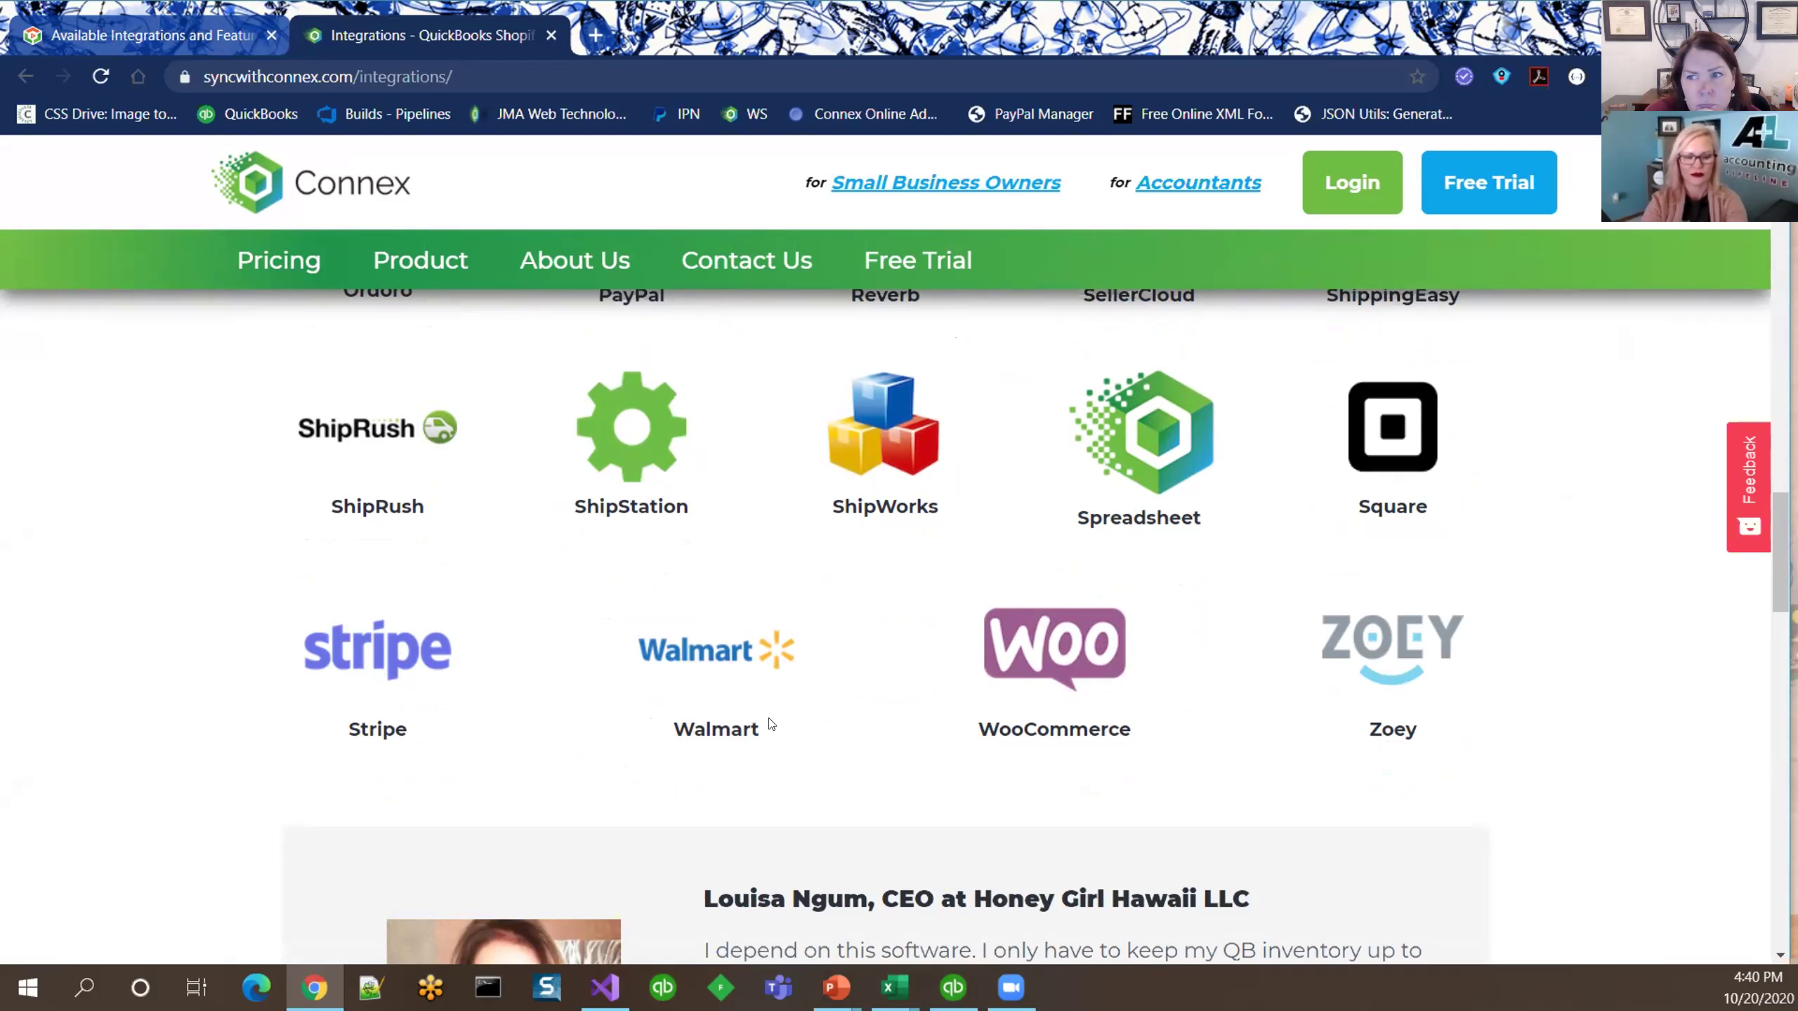
double_click(1376, 507)
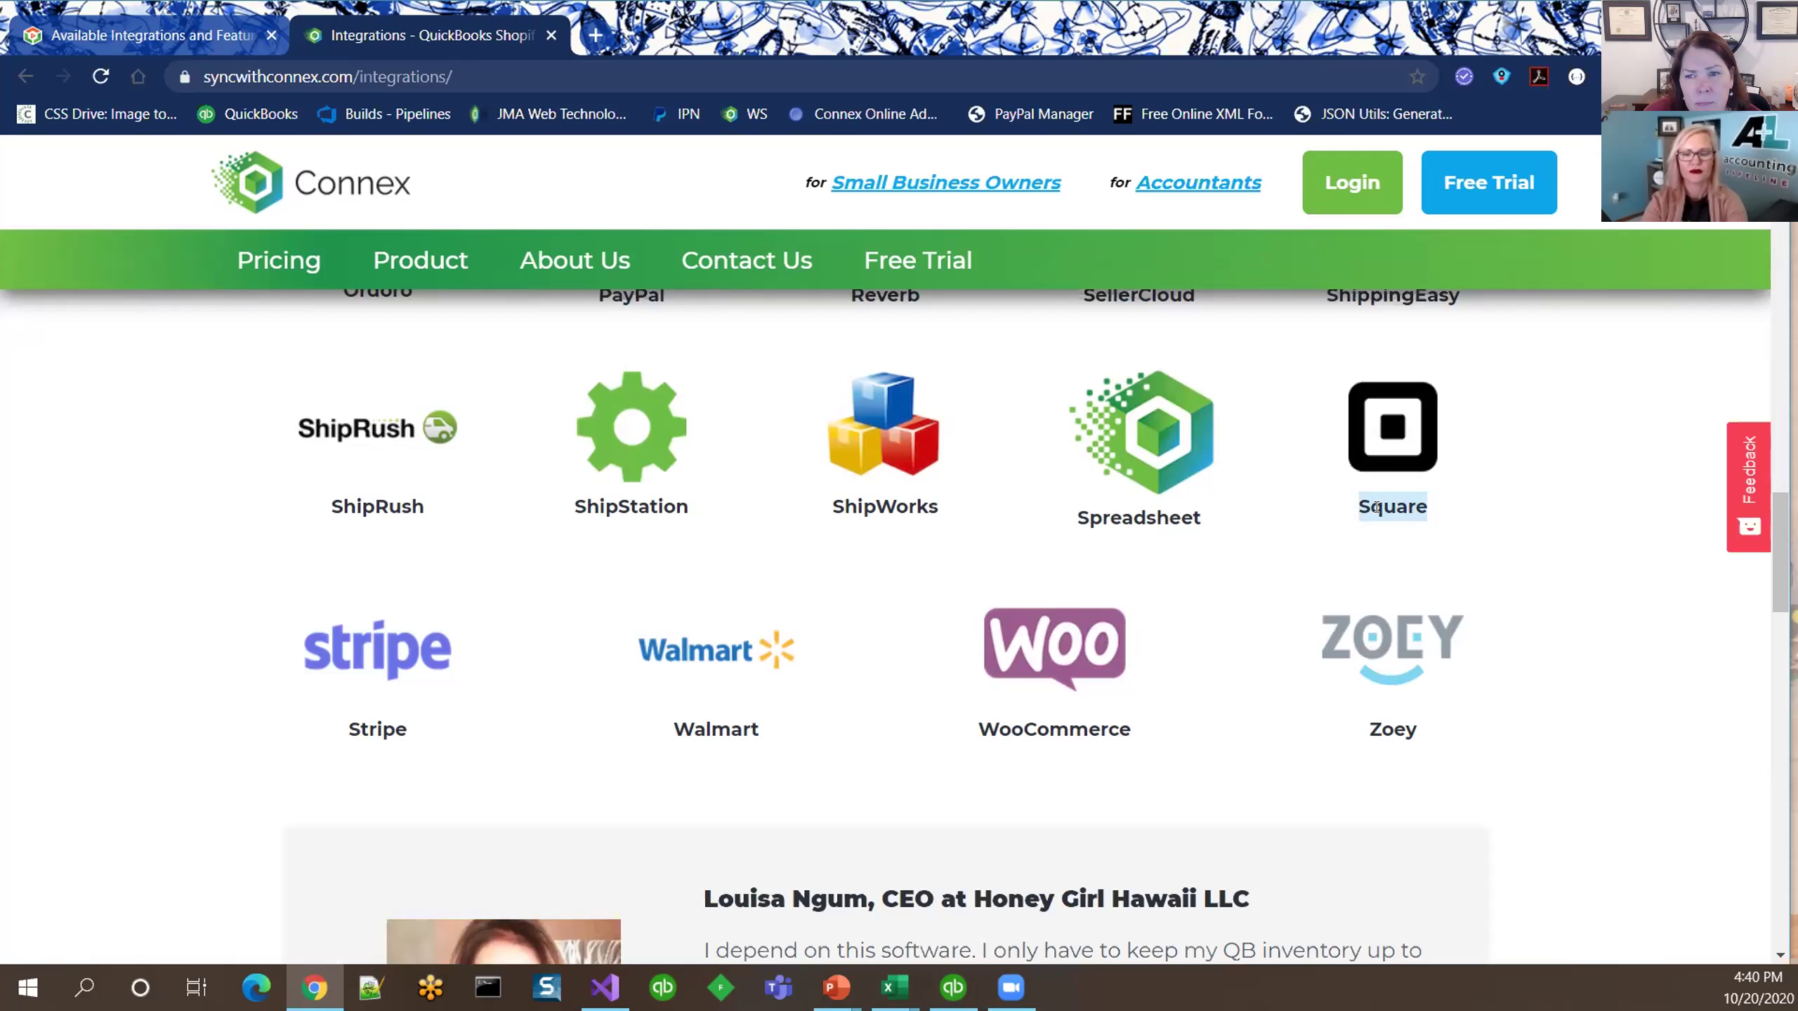
left_click(1376, 506)
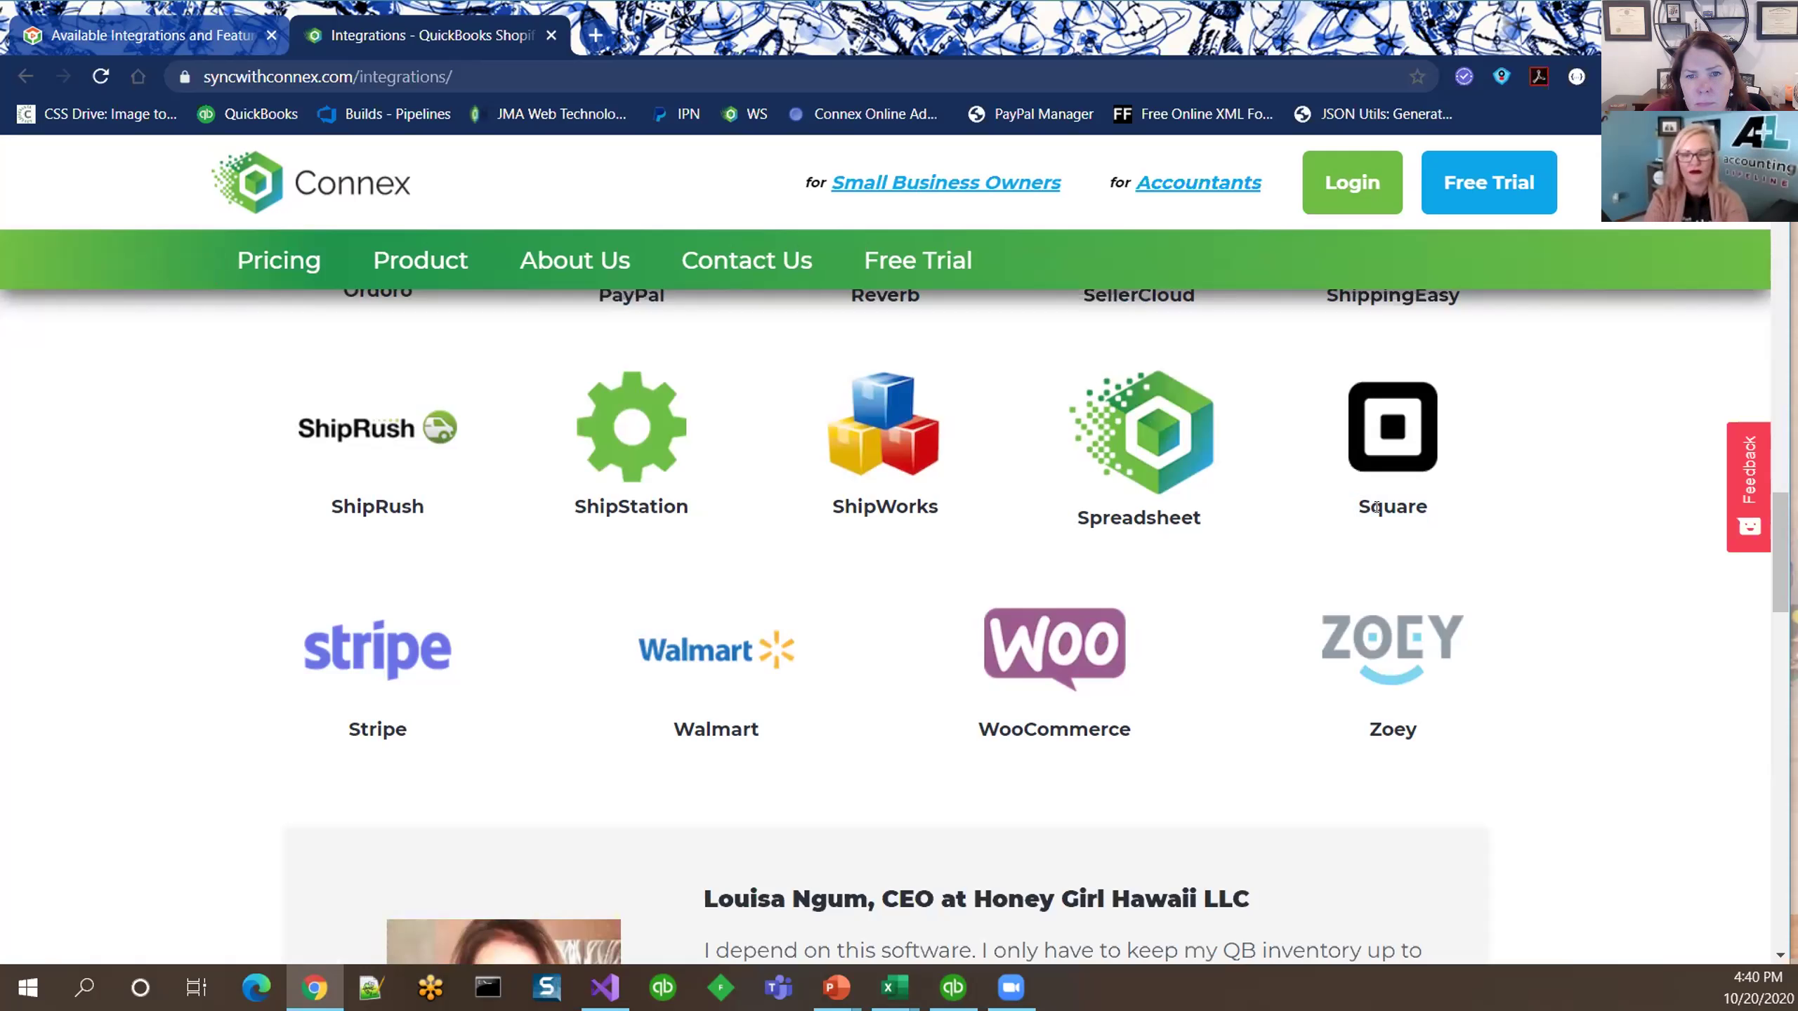
scroll(1376, 507, "up", 3)
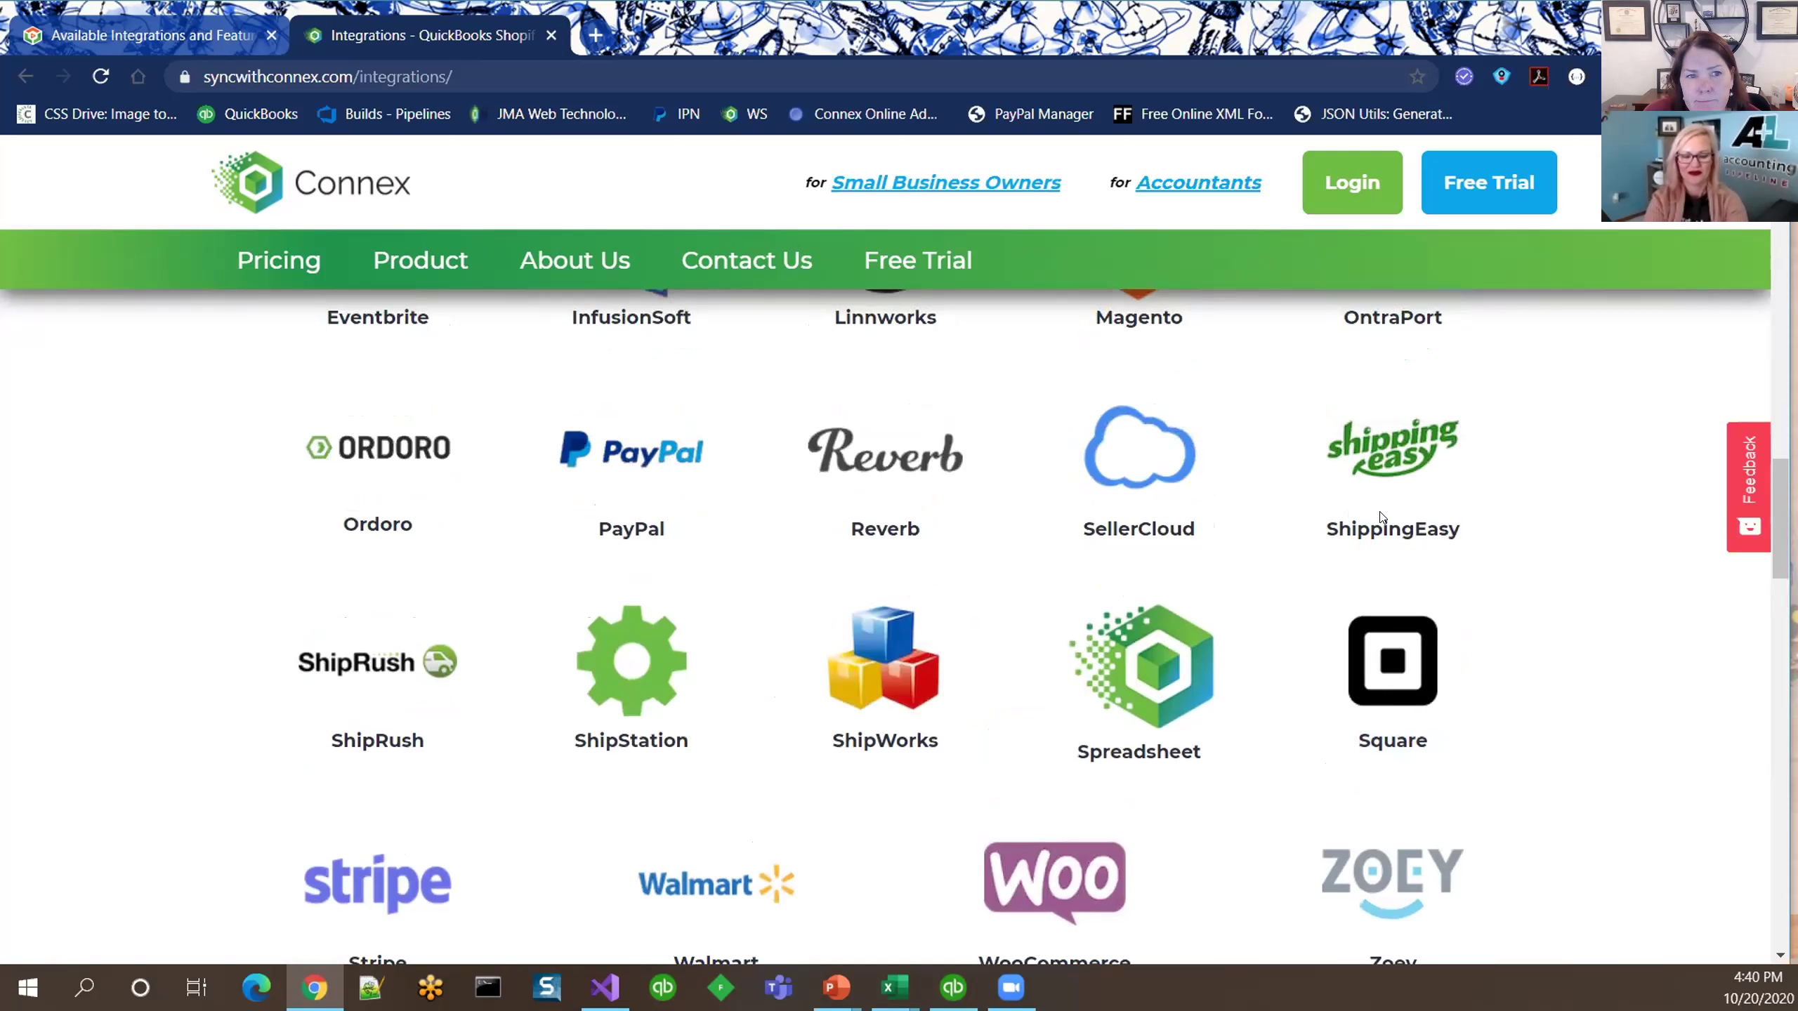
scroll(1381, 517, "up", 2)
scroll(1381, 517, "up", 5)
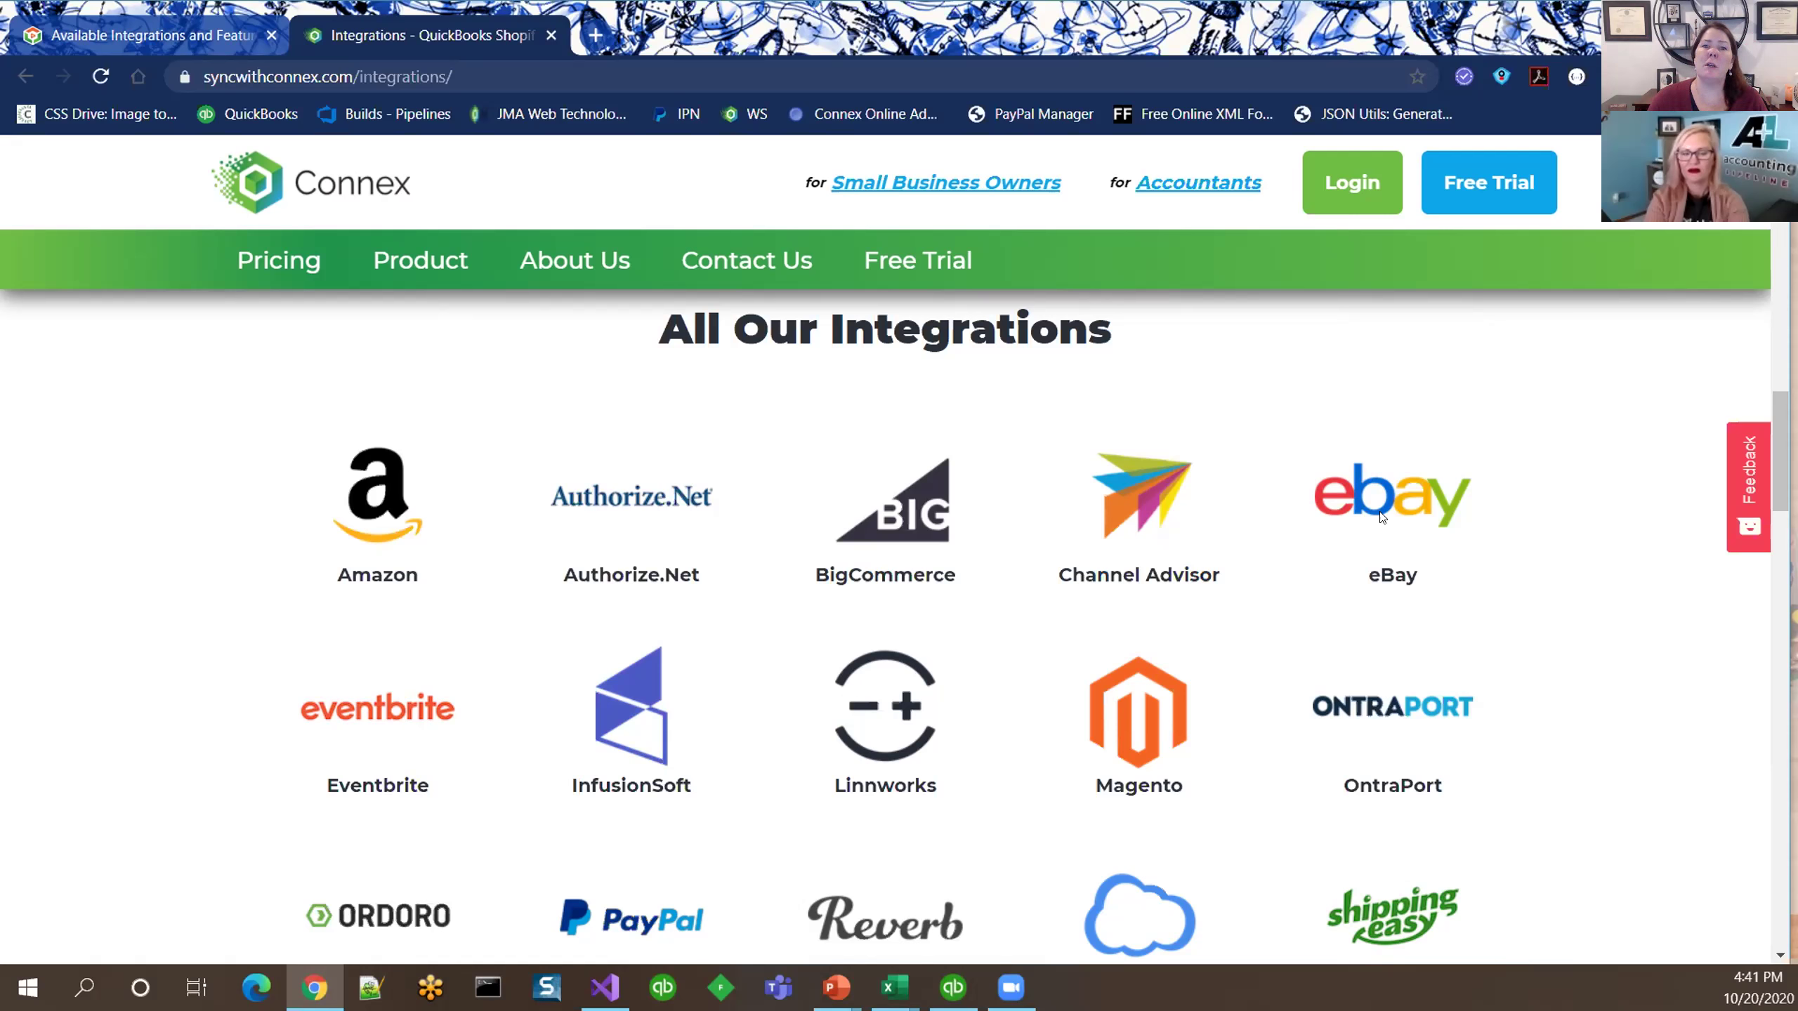
scroll(1382, 516, "down", 2)
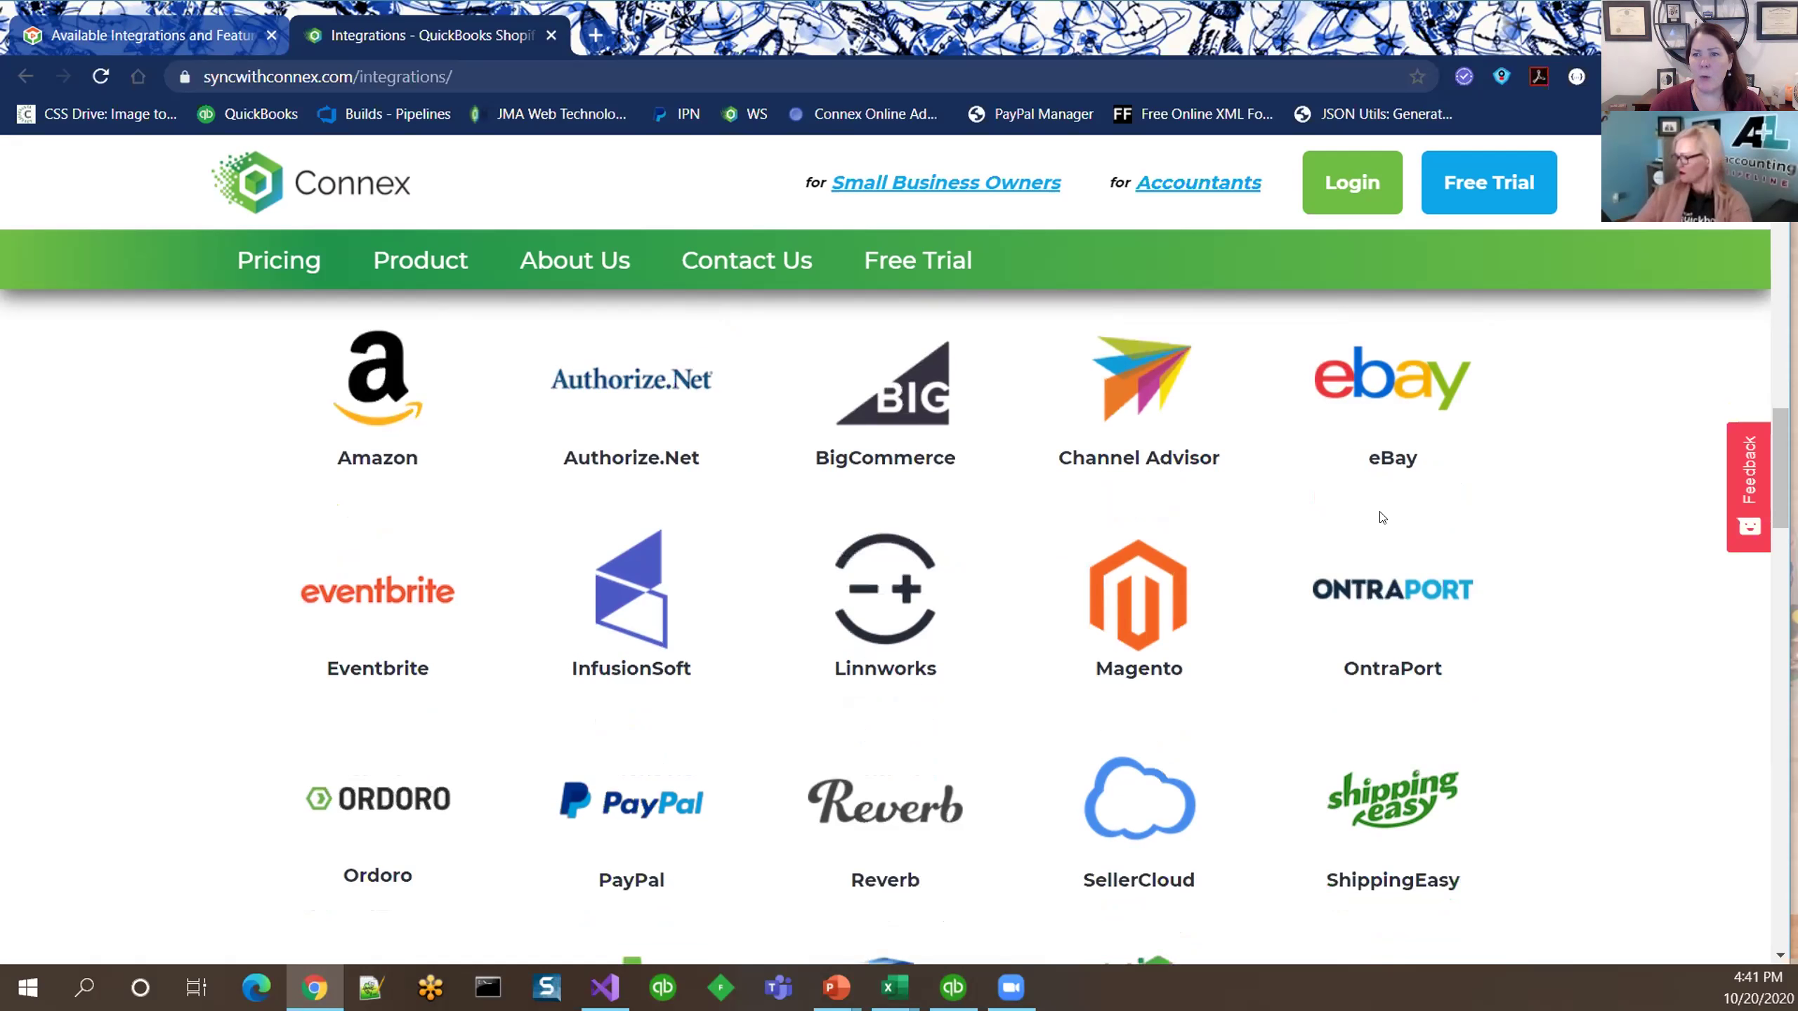
Open store.syncwithconnex.com in another new browser tab and show the Connex for QuickBooks Desktop plans
left_click(586, 44)
type("s")
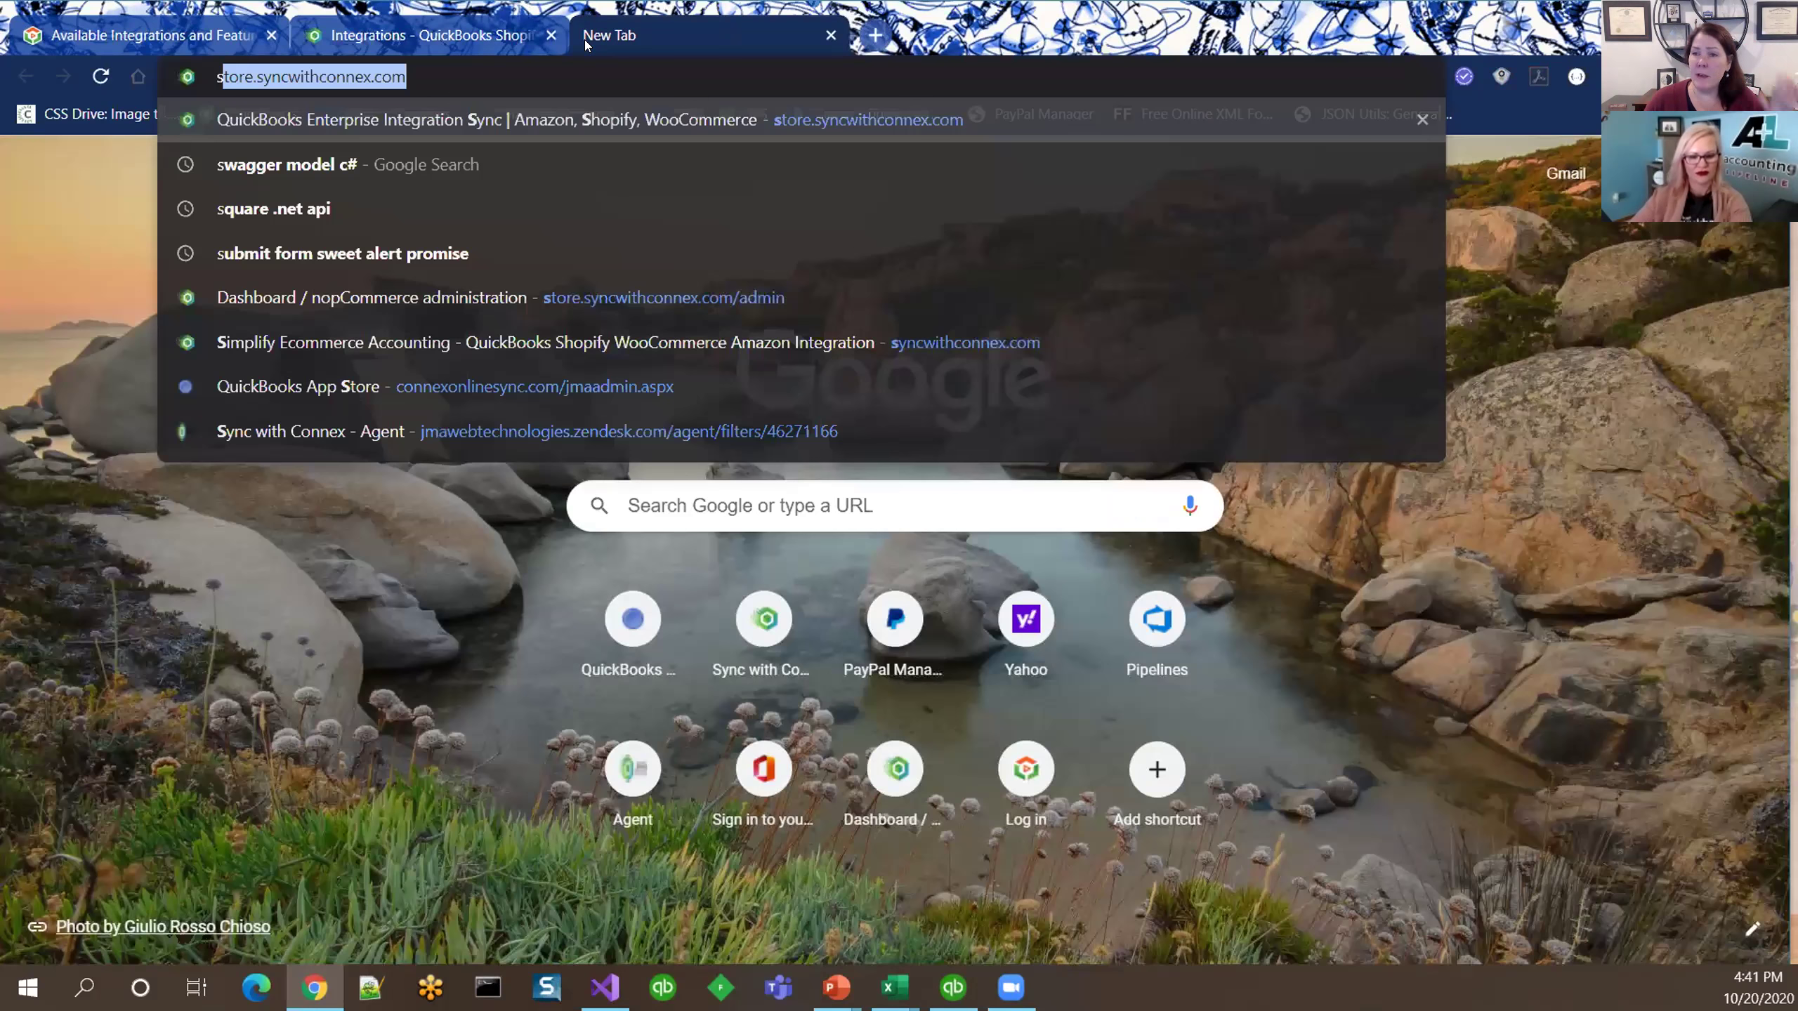
key("Return")
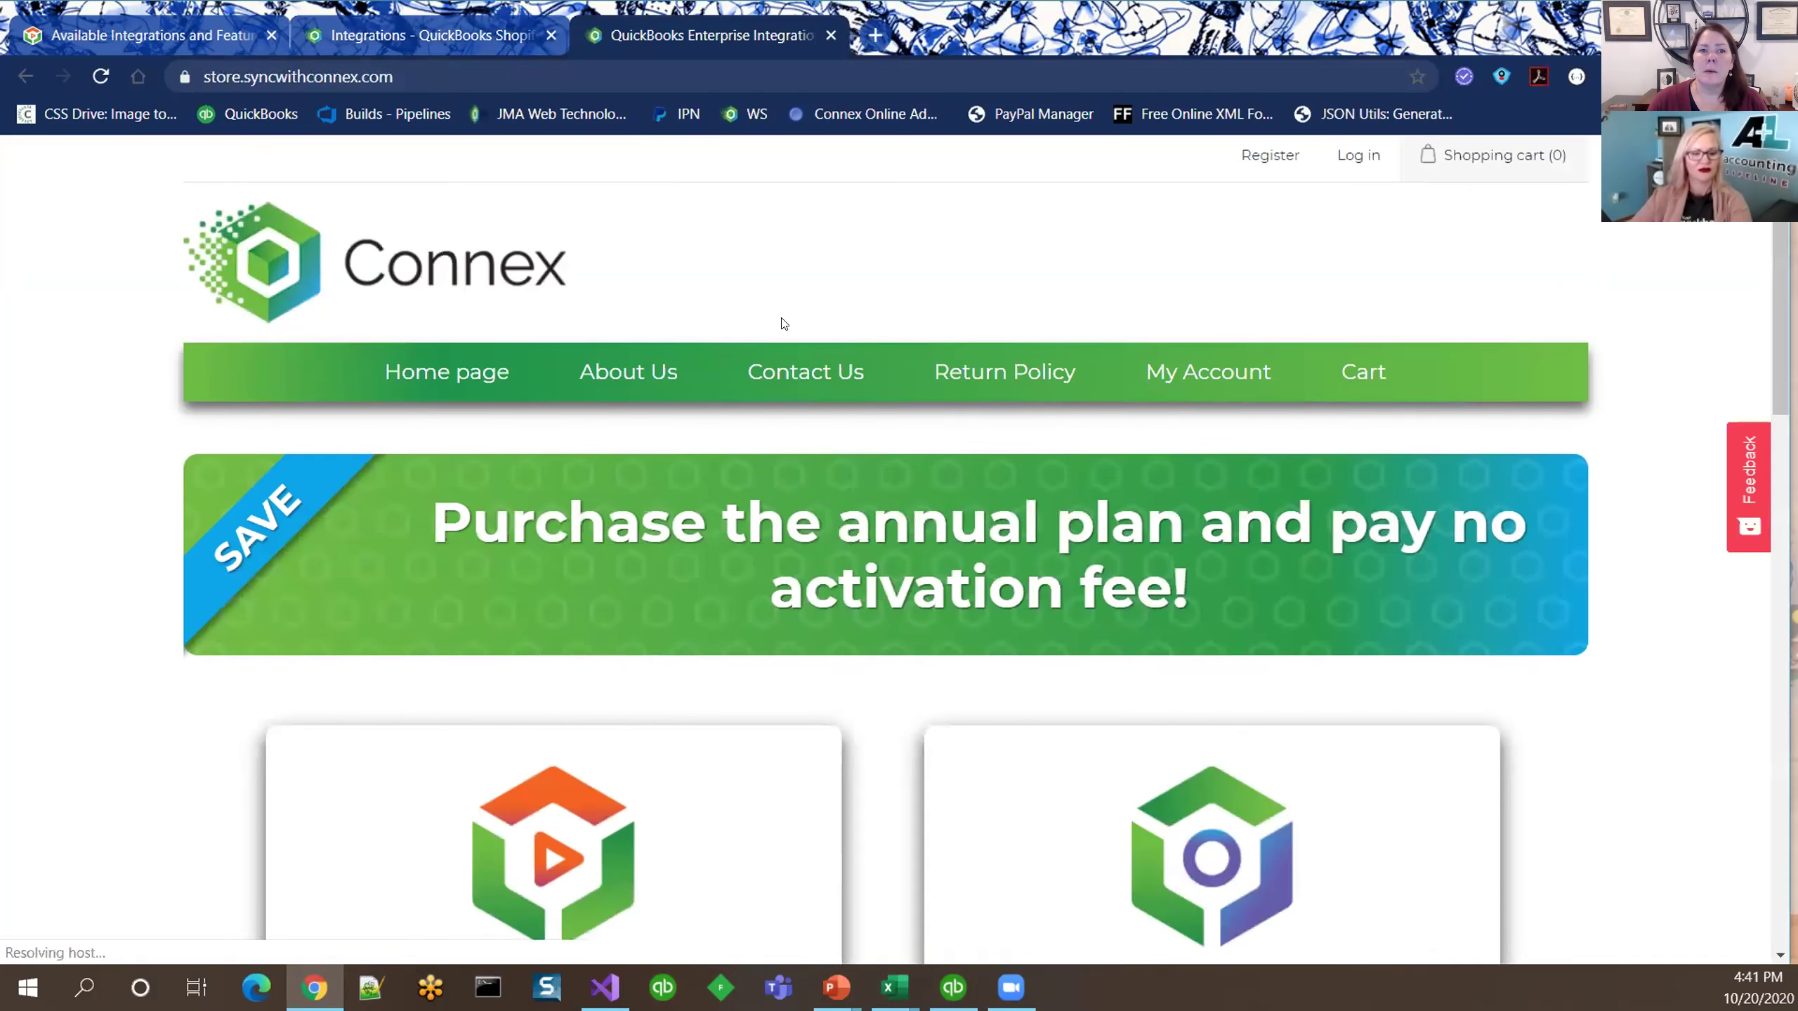
scroll(783, 324, "down", 5)
left_click(545, 858)
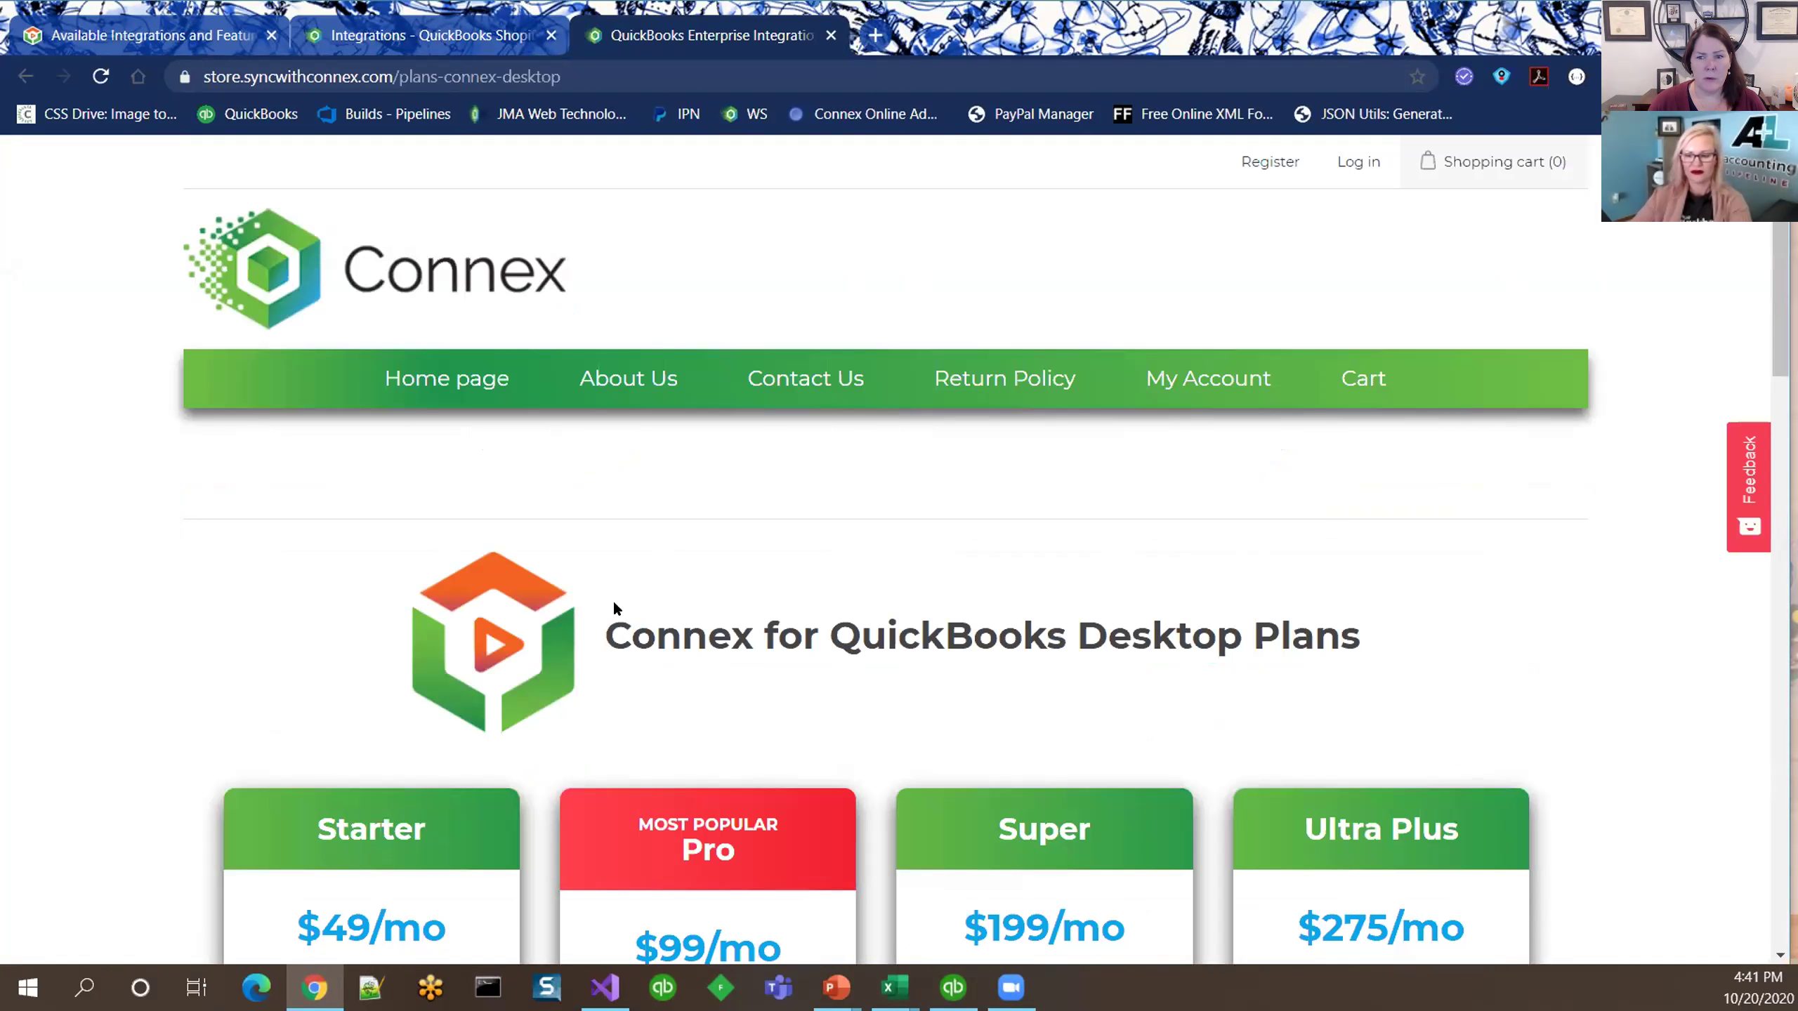
Examine the Starter plan's monthly price, annual order limit and inventory sync terms, highlighting each one
scroll(615, 605, "down", 4)
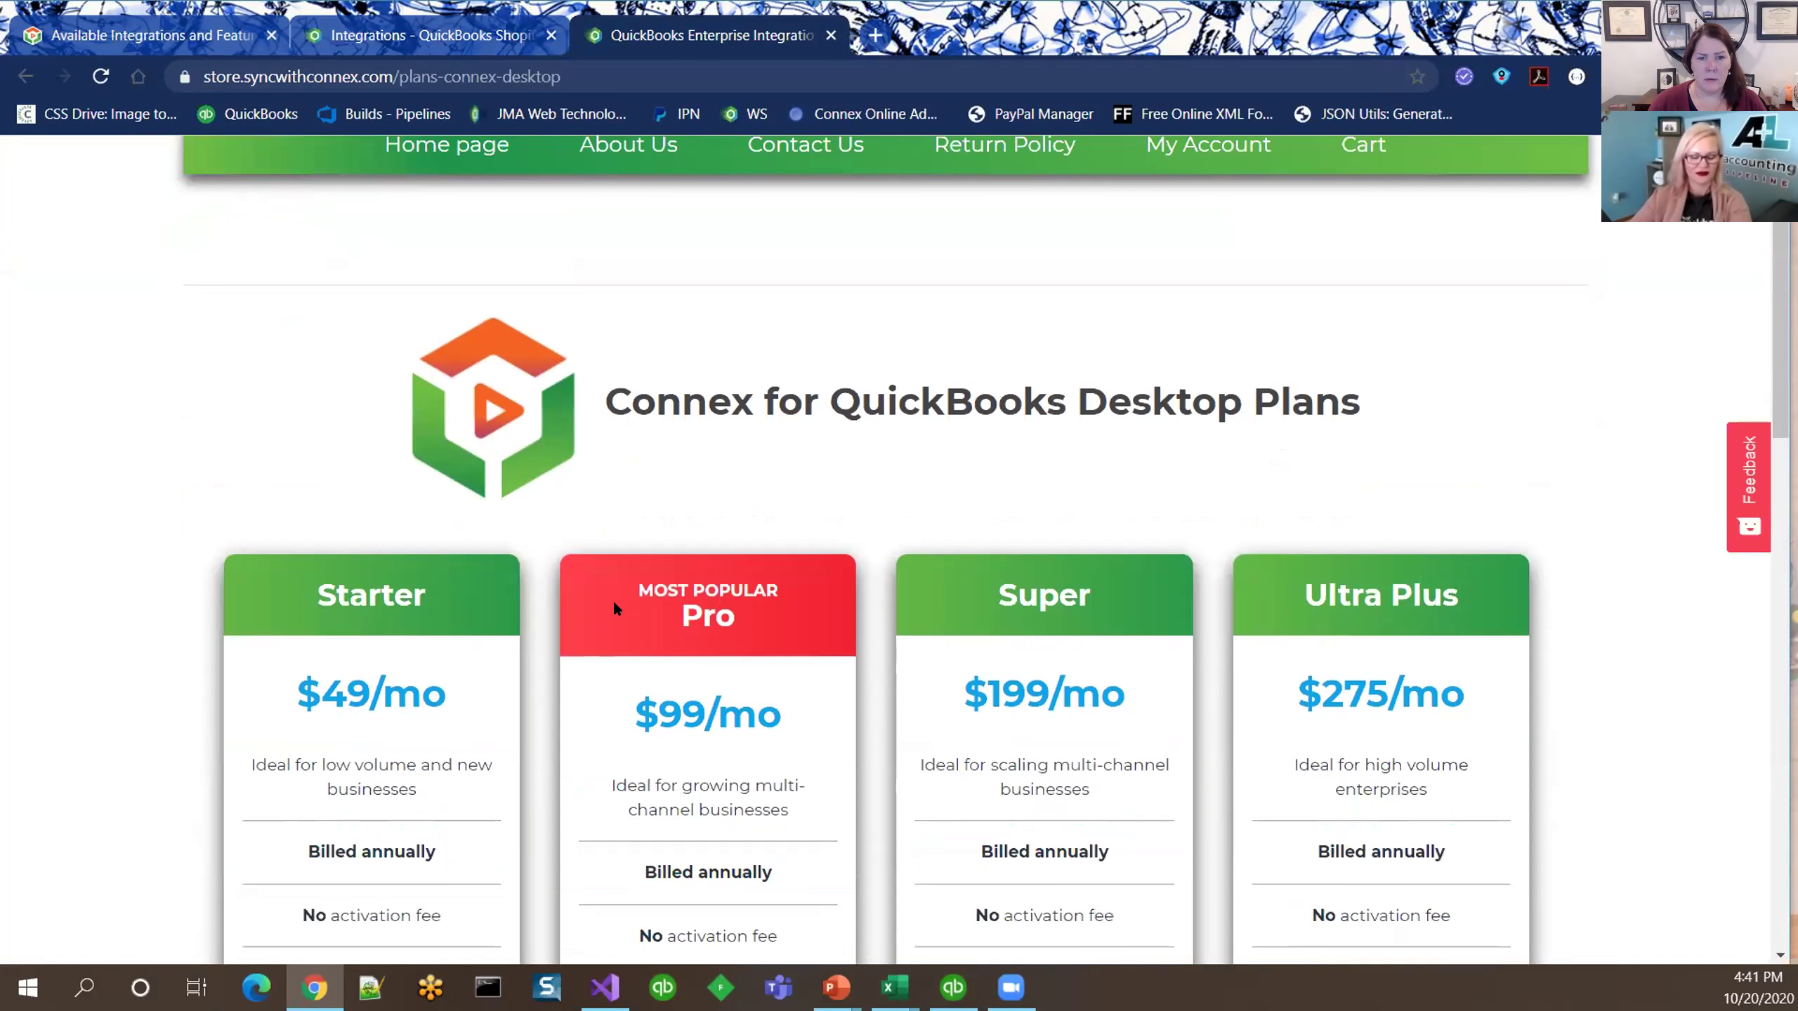
scroll(614, 605, "down", 3)
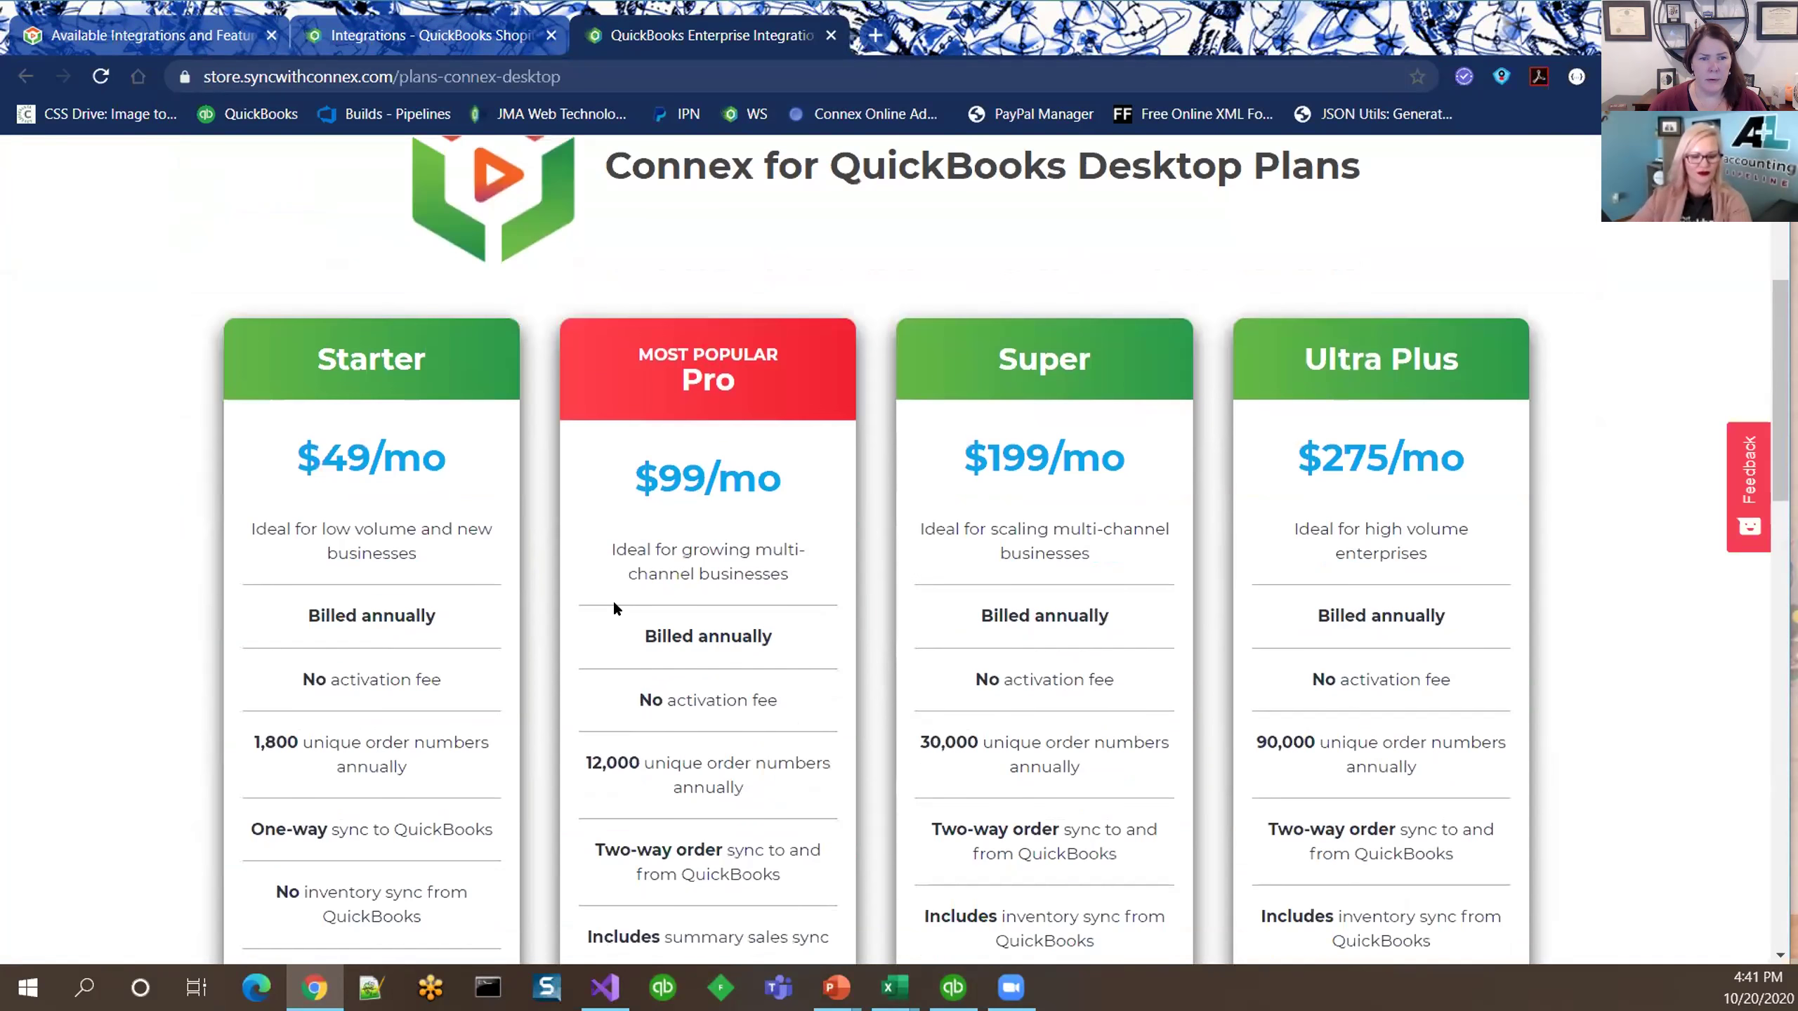
left_click_drag(294, 342, 434, 353)
left_click(434, 353)
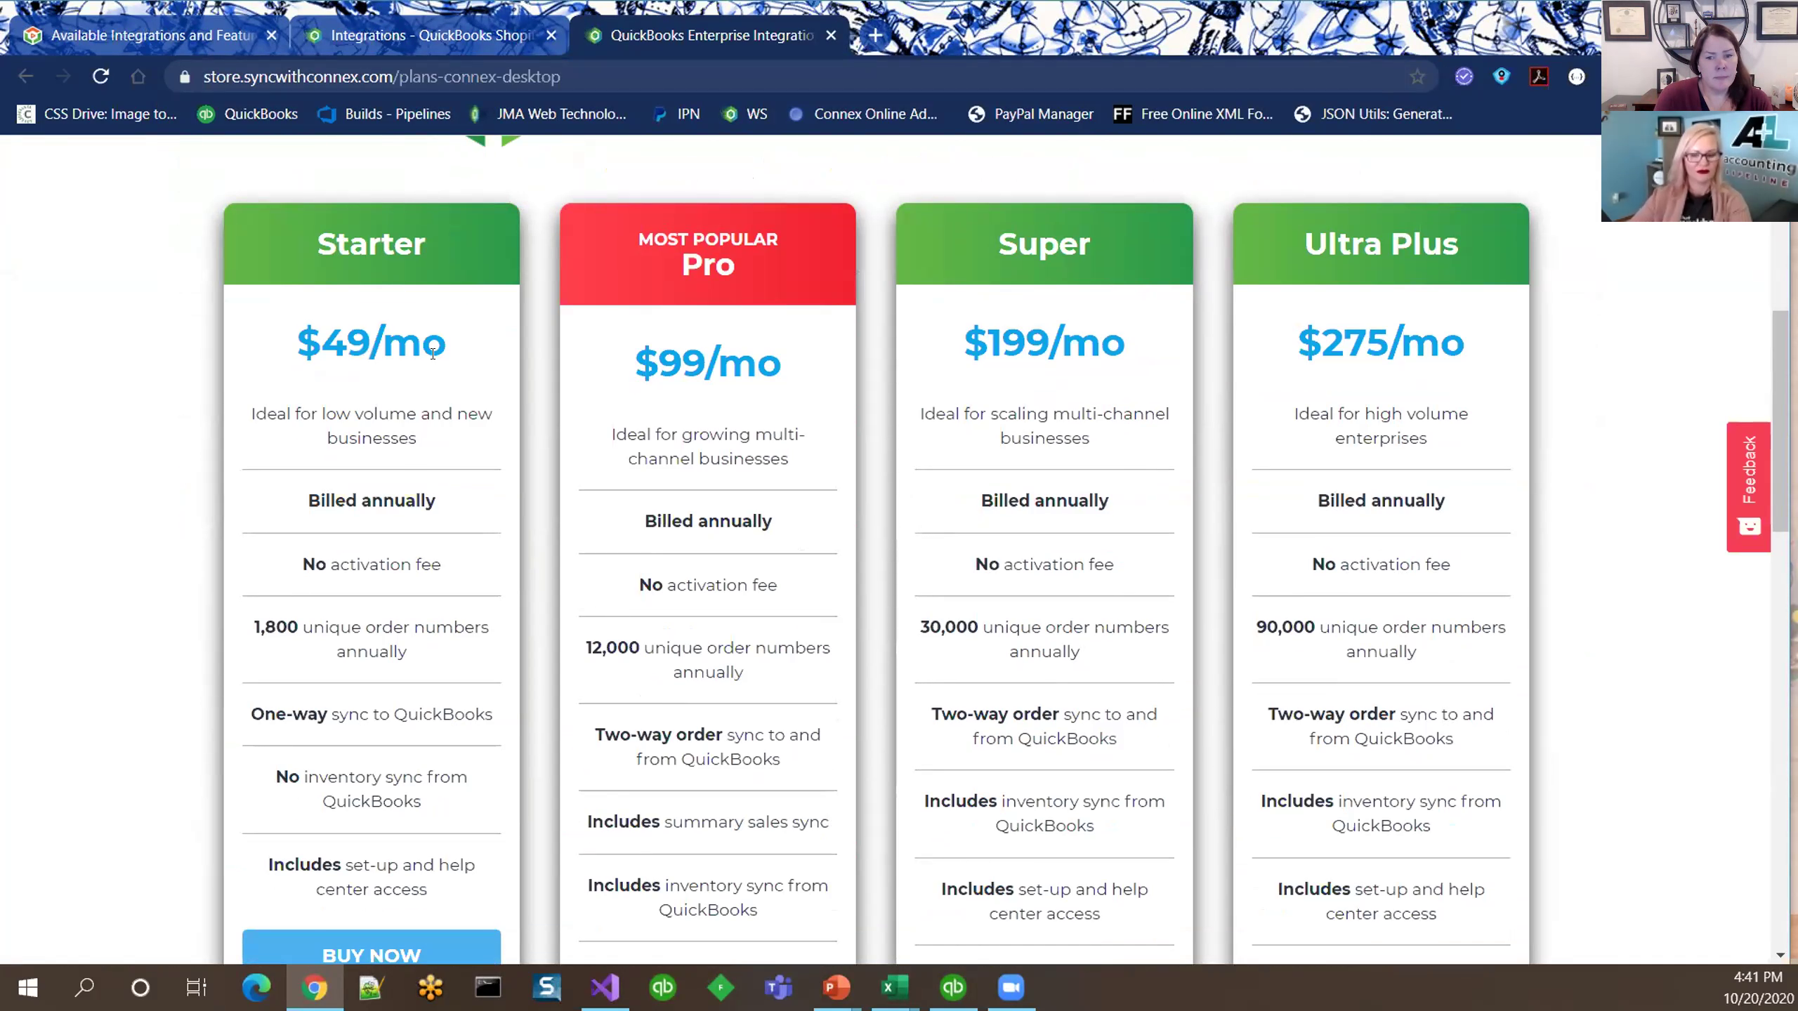
triple_click(397, 628)
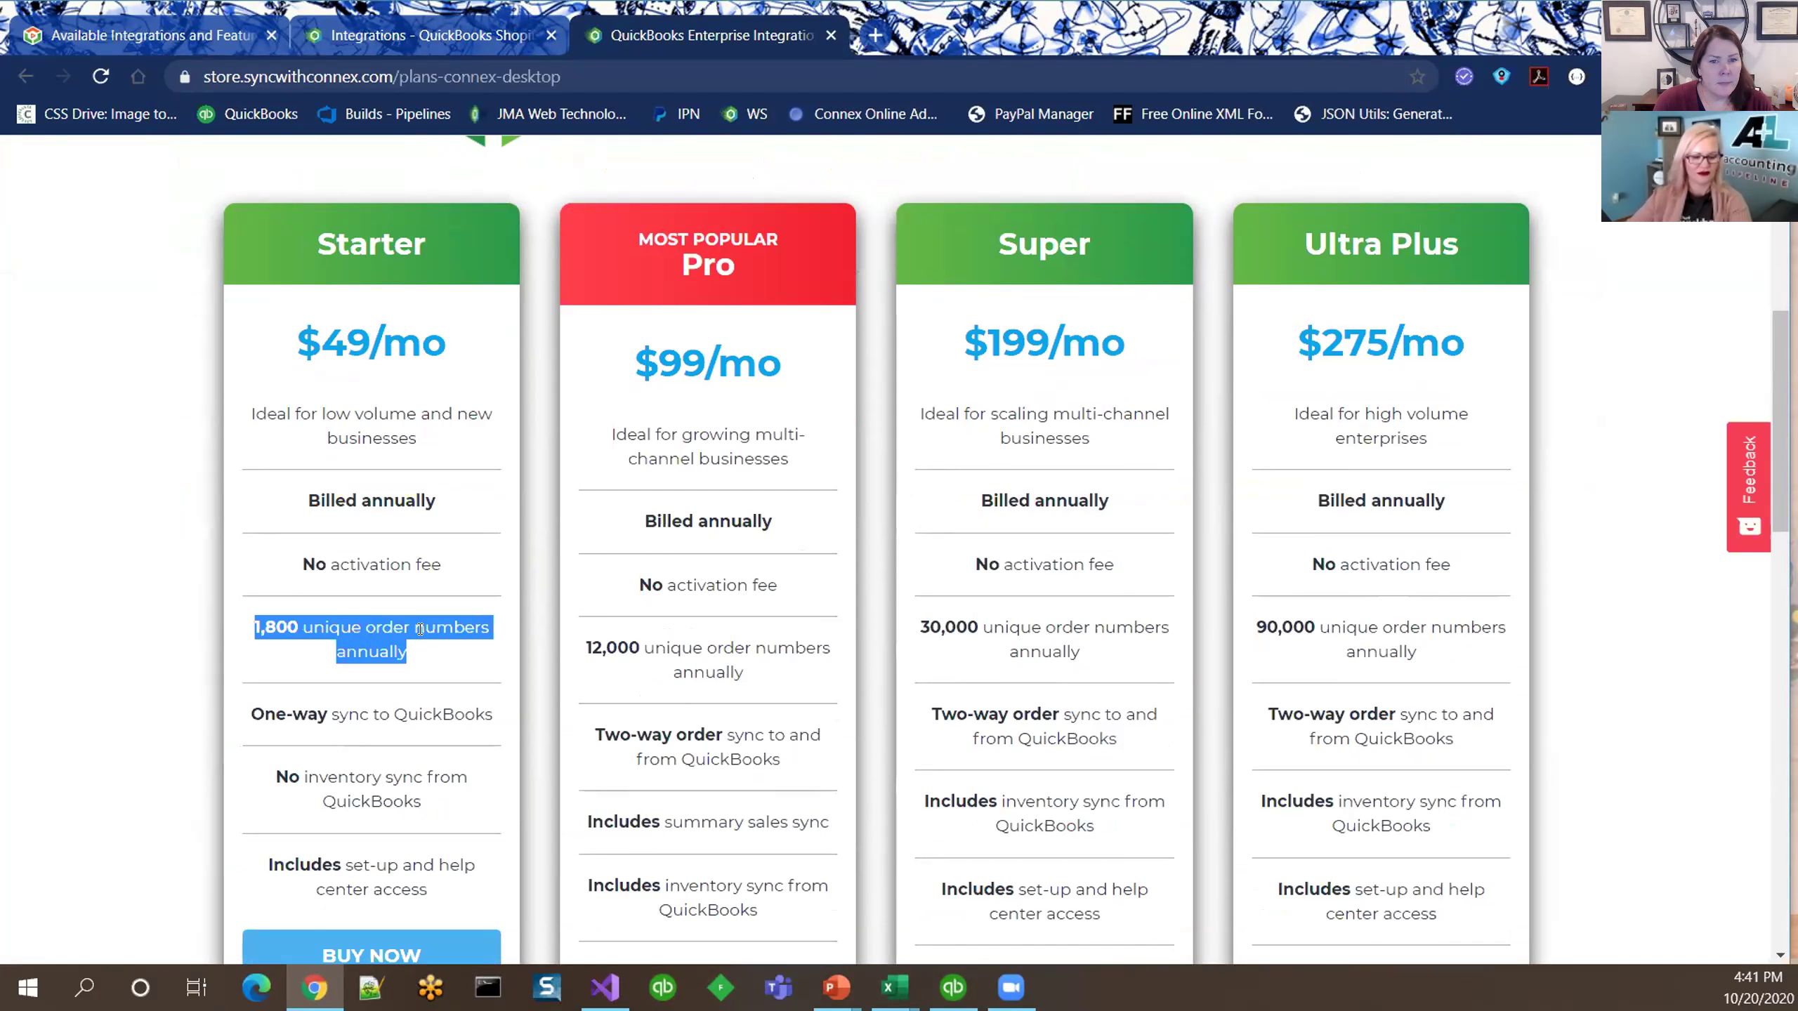
scroll(418, 634, "down", 1)
triple_click(411, 649)
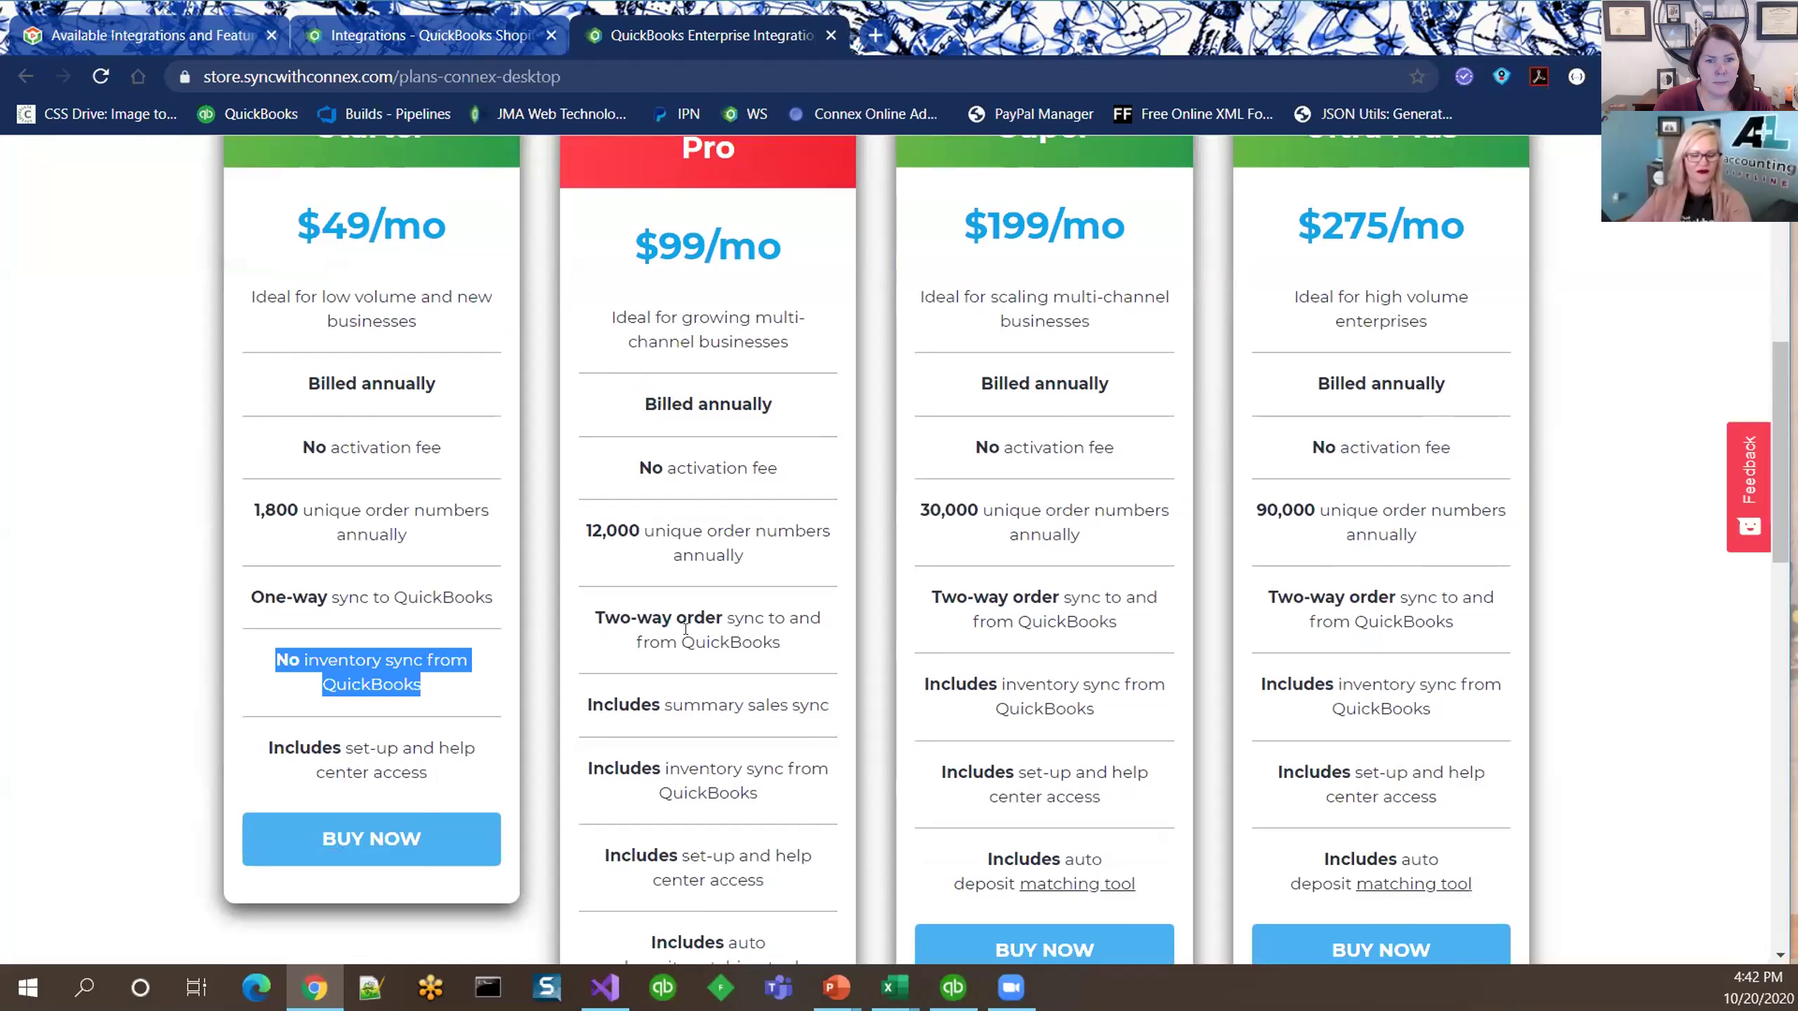
Examine the Pro plan's inventory sync and summary sales sync features, clear the highlighting and return to the plan prices
scroll(743, 757, "down", 2)
left_click_drag(760, 563, 617, 535)
left_click(685, 492)
triple_click(685, 492)
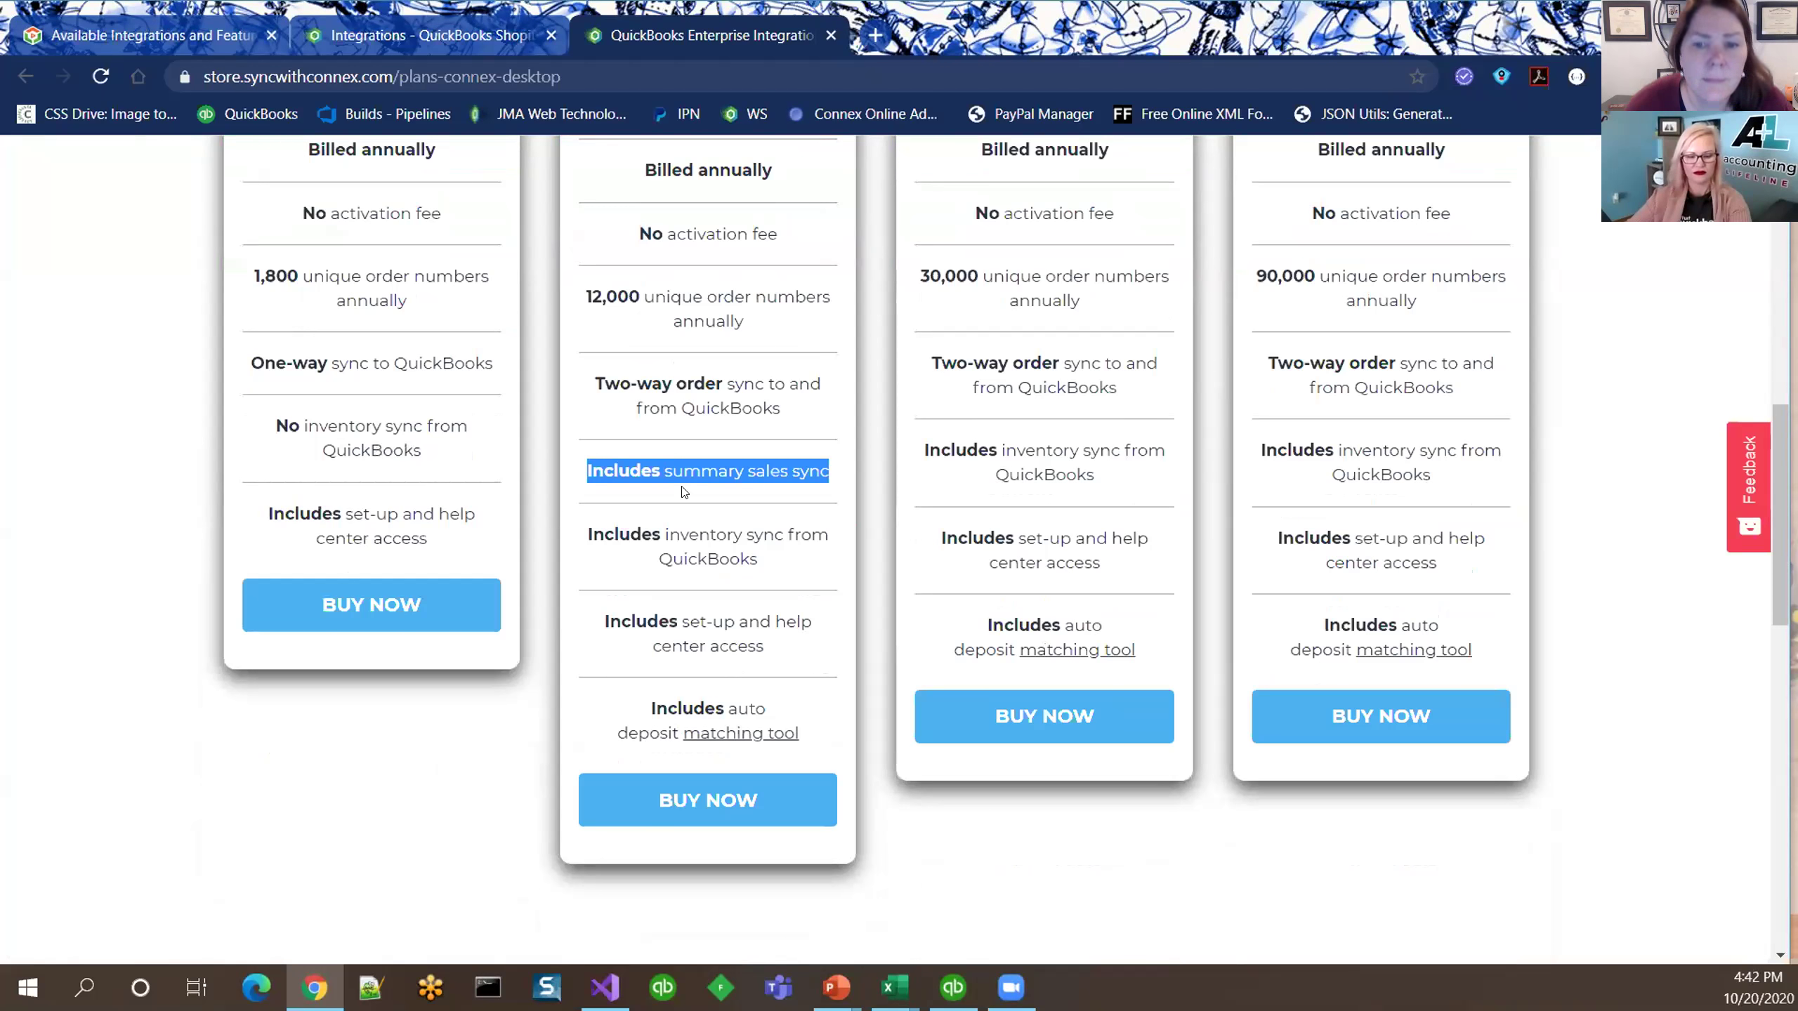
scroll(685, 493, "up", 1)
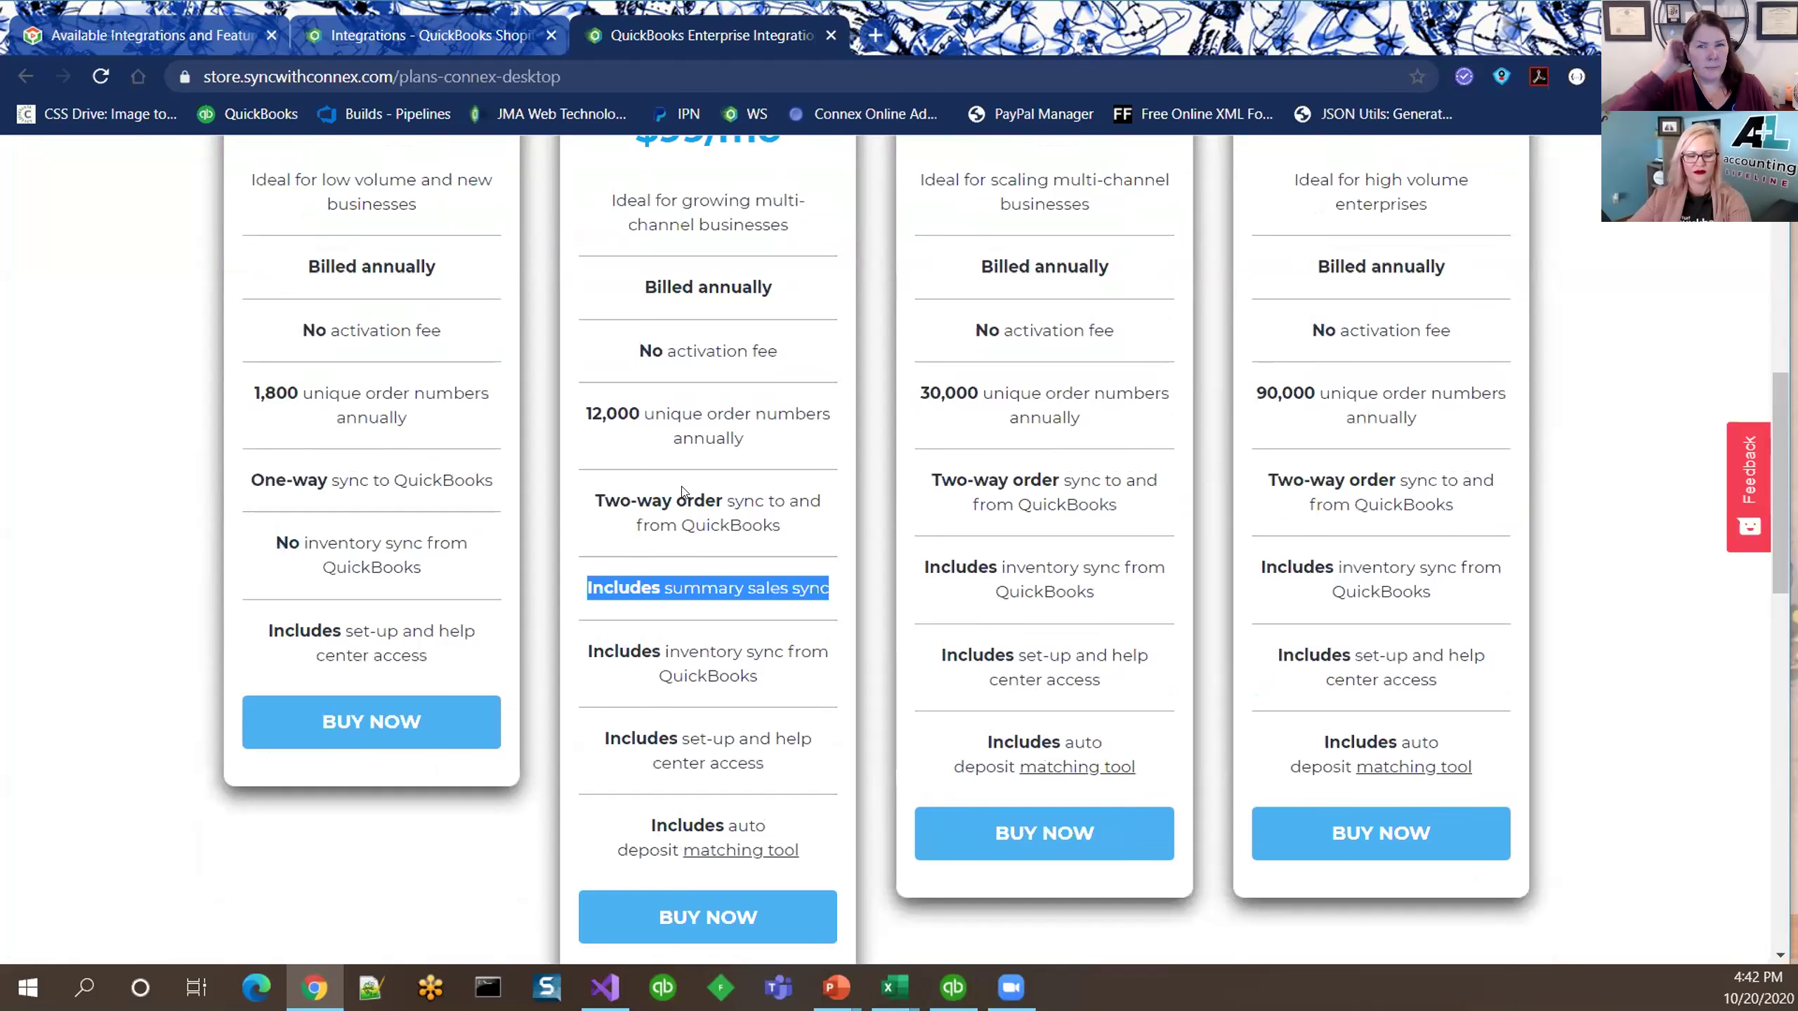
scroll(683, 492, "up", 1)
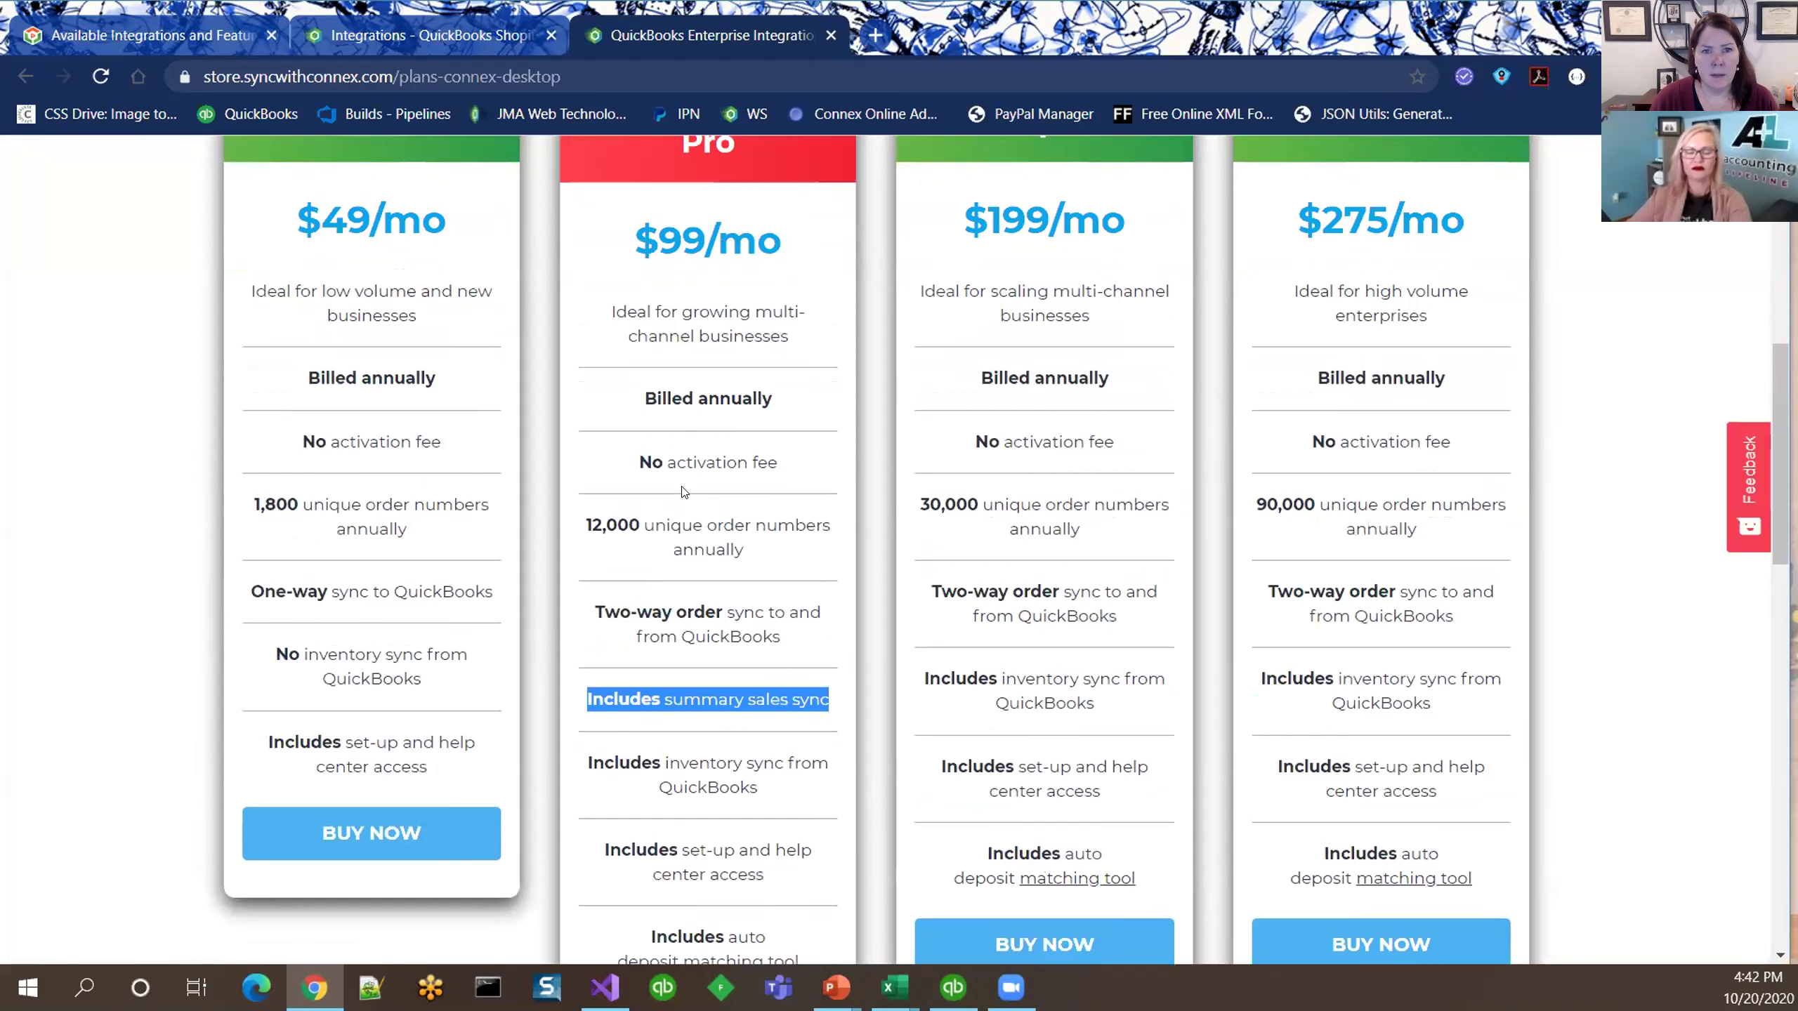
left_click(645, 401)
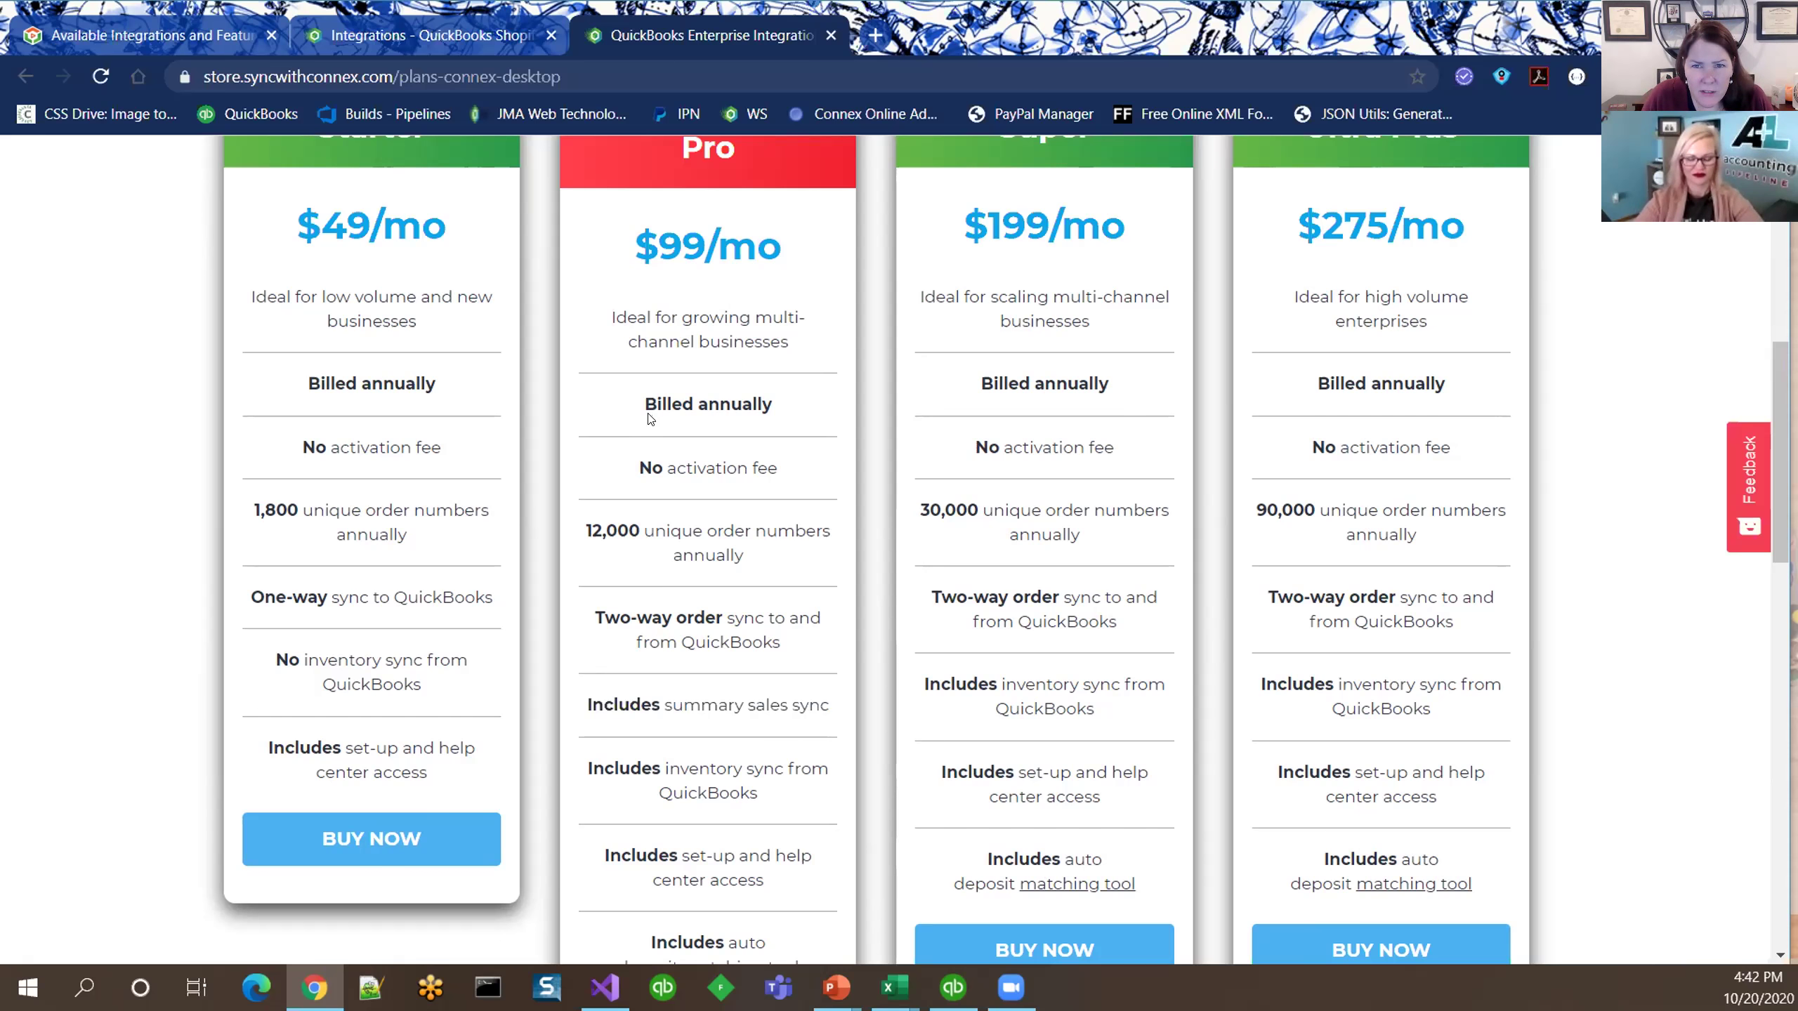
scroll(648, 418, "up", 2)
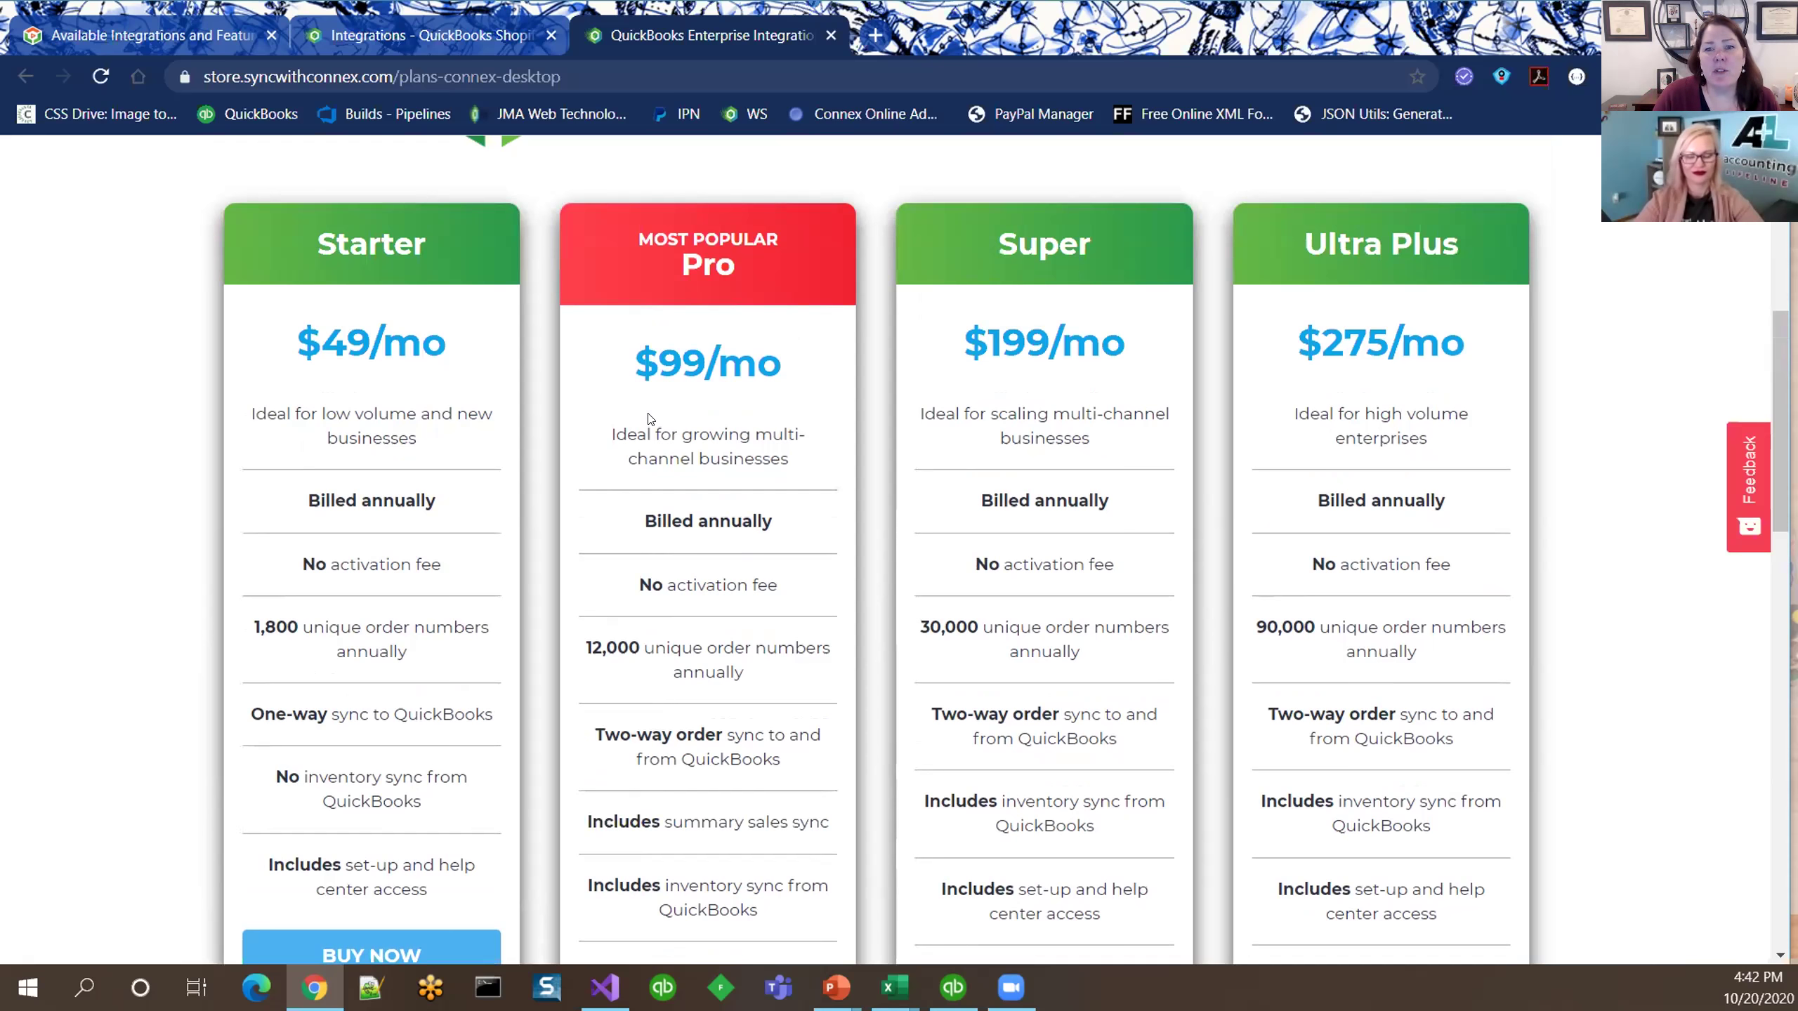